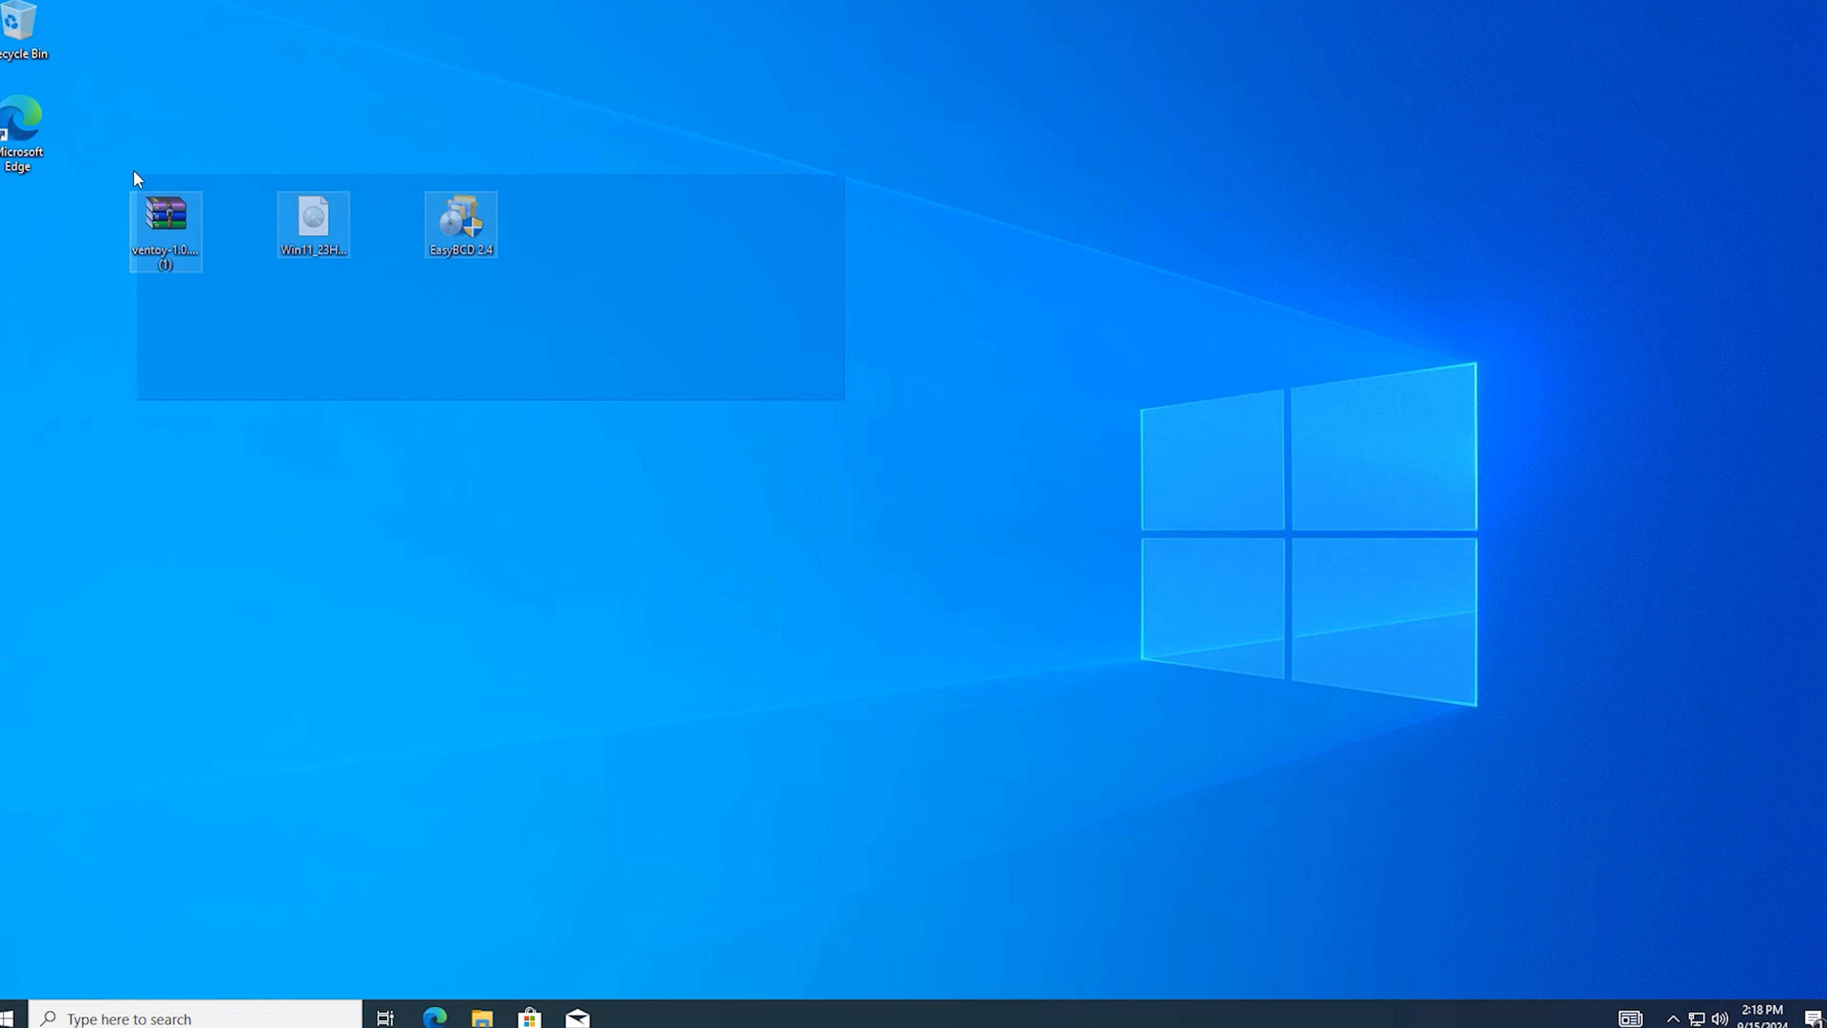
left_click_drag(133, 168, 108, 163)
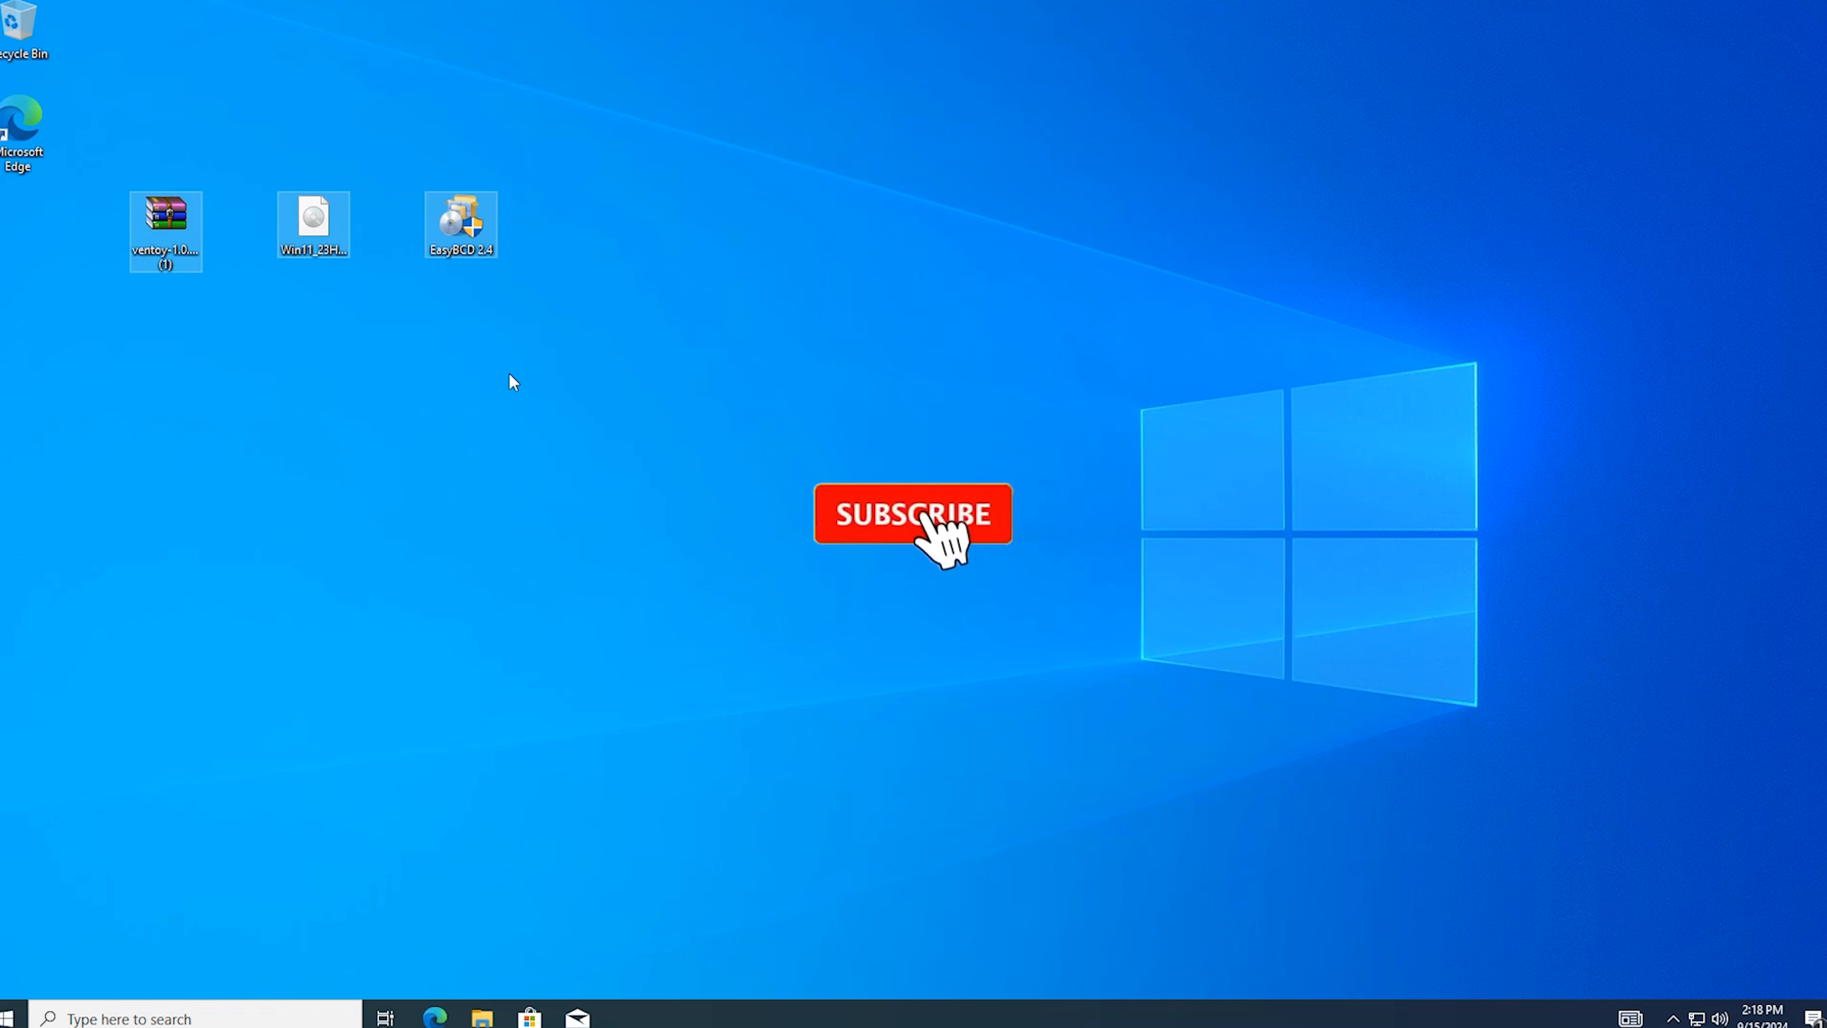
left_click_drag(628, 354, 65, 180)
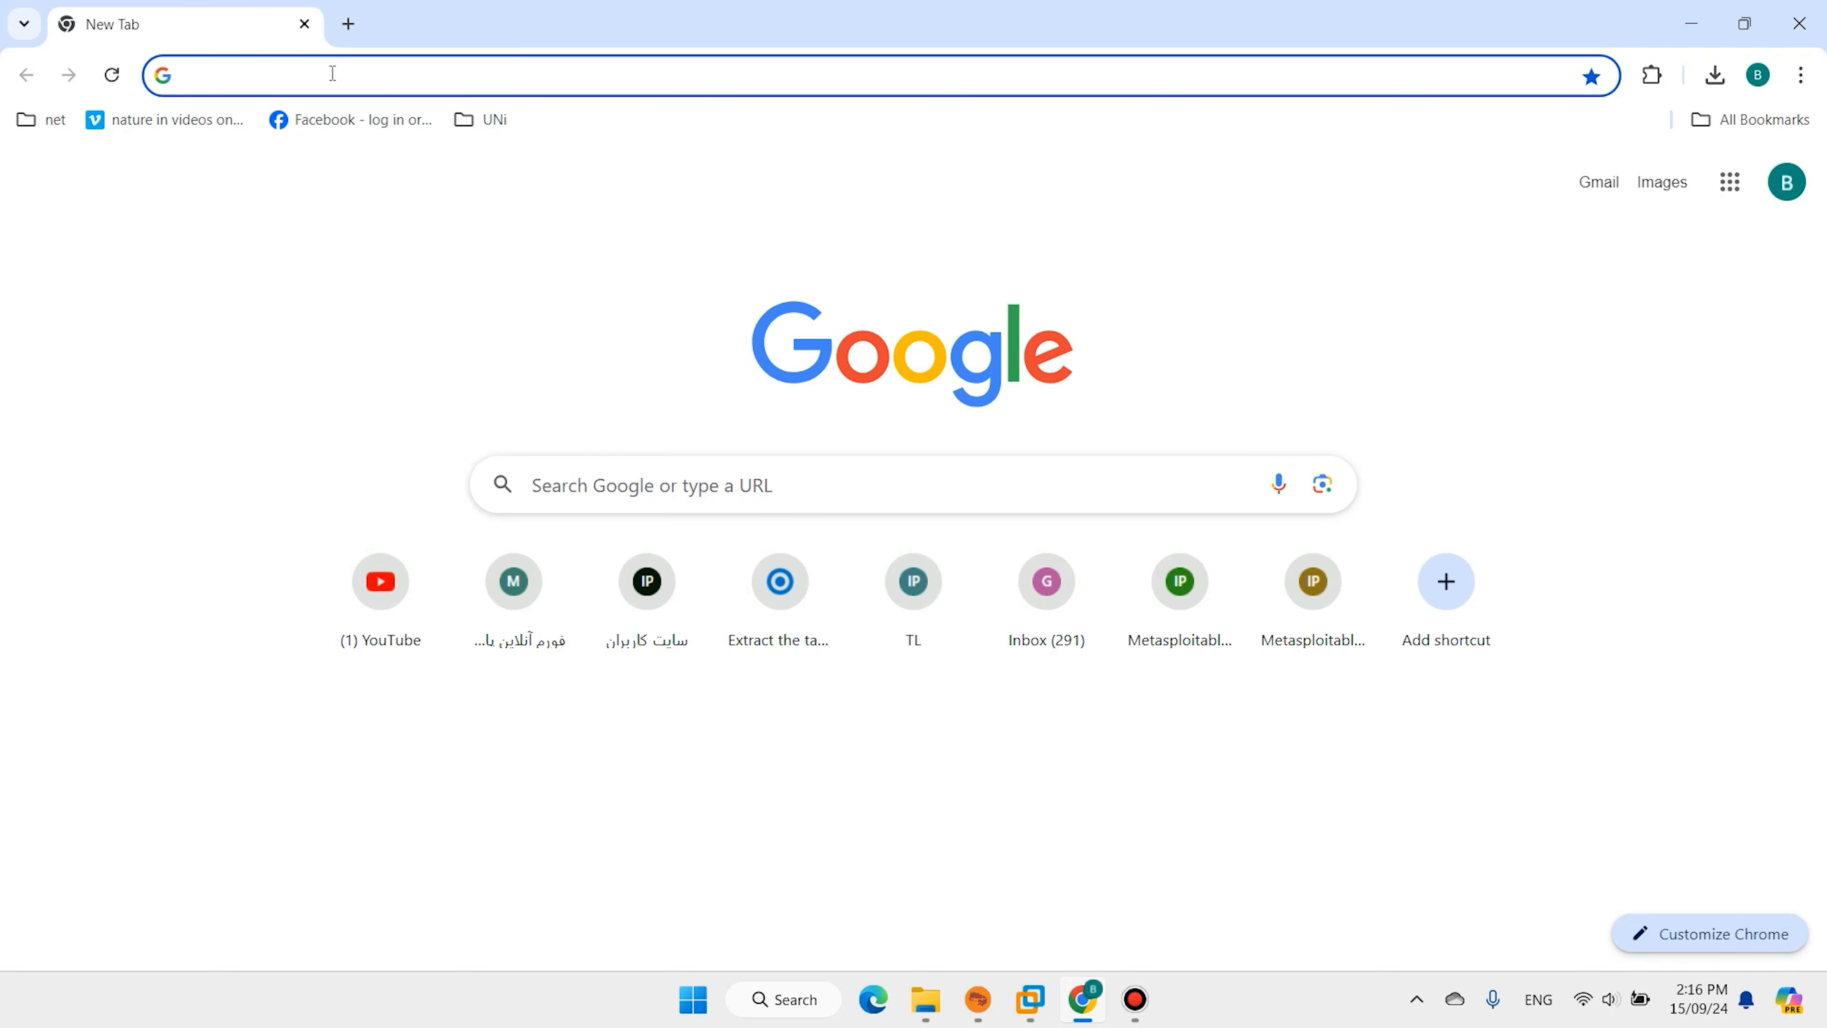
- Search the web for "windows 11 download" and download the Windows 11 media creation tool from Microsoft's page
type("w")
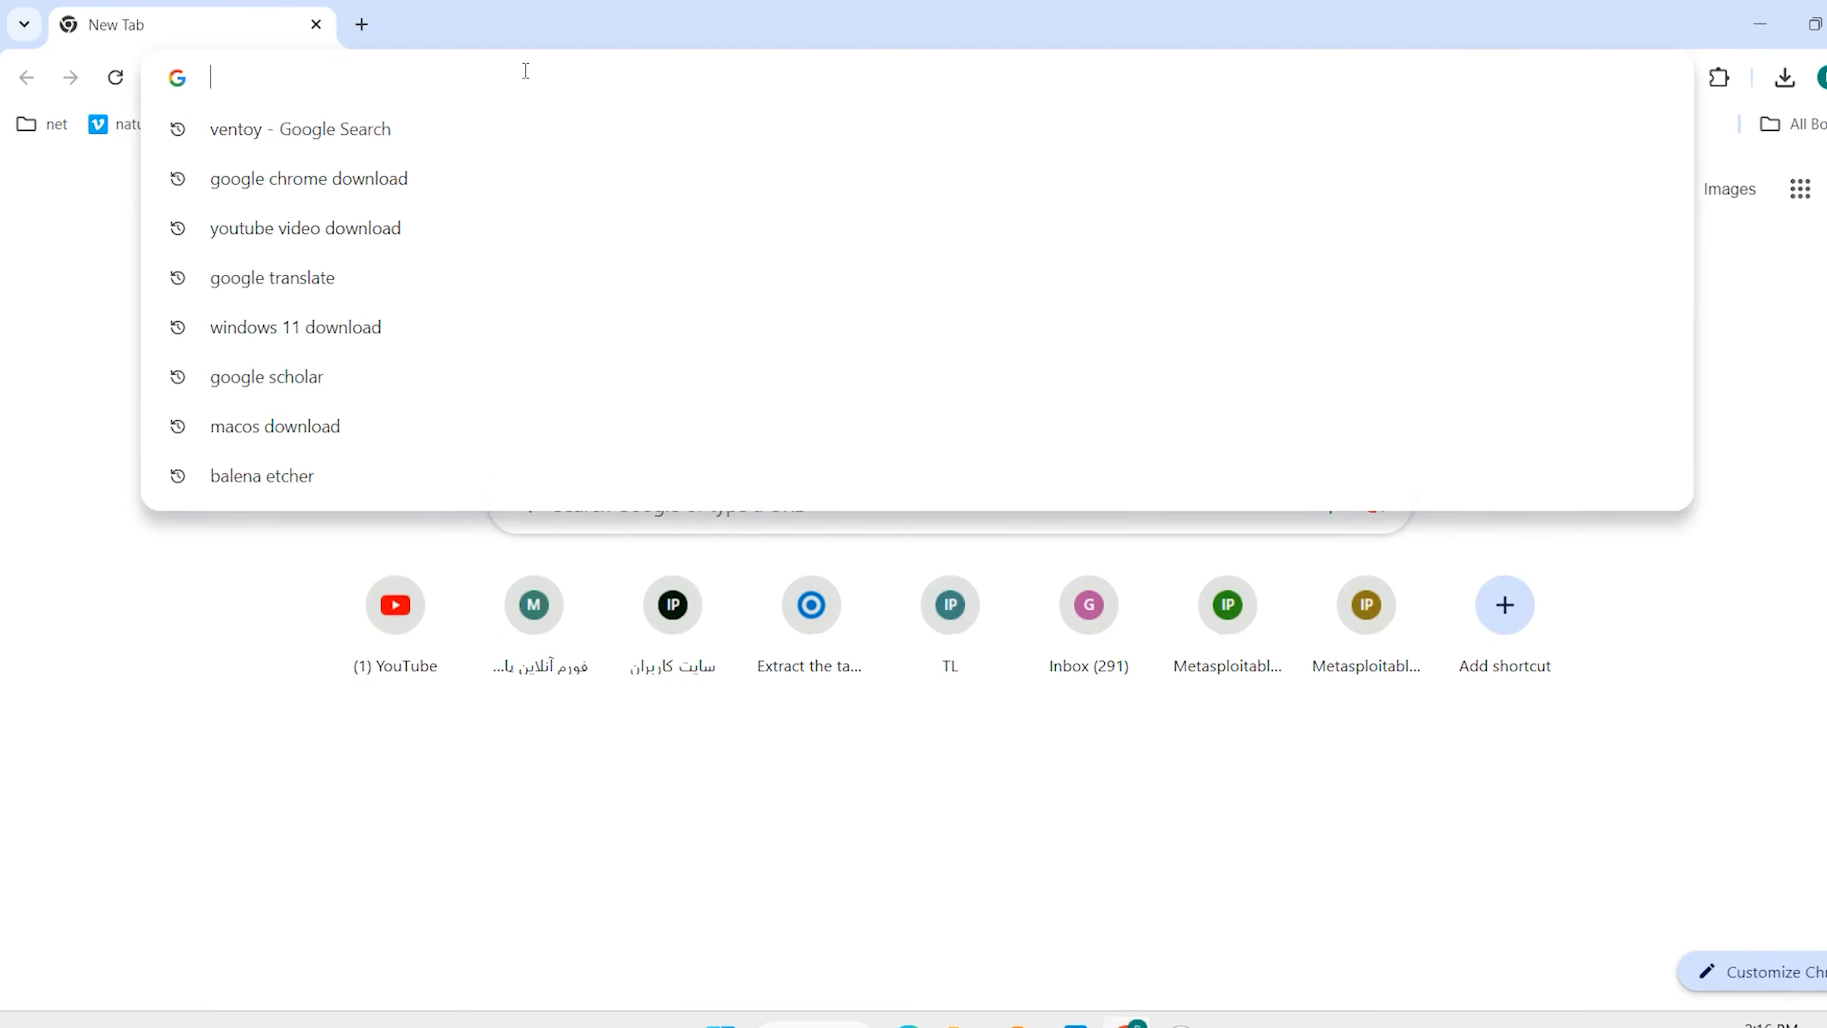
type("windows 11 download")
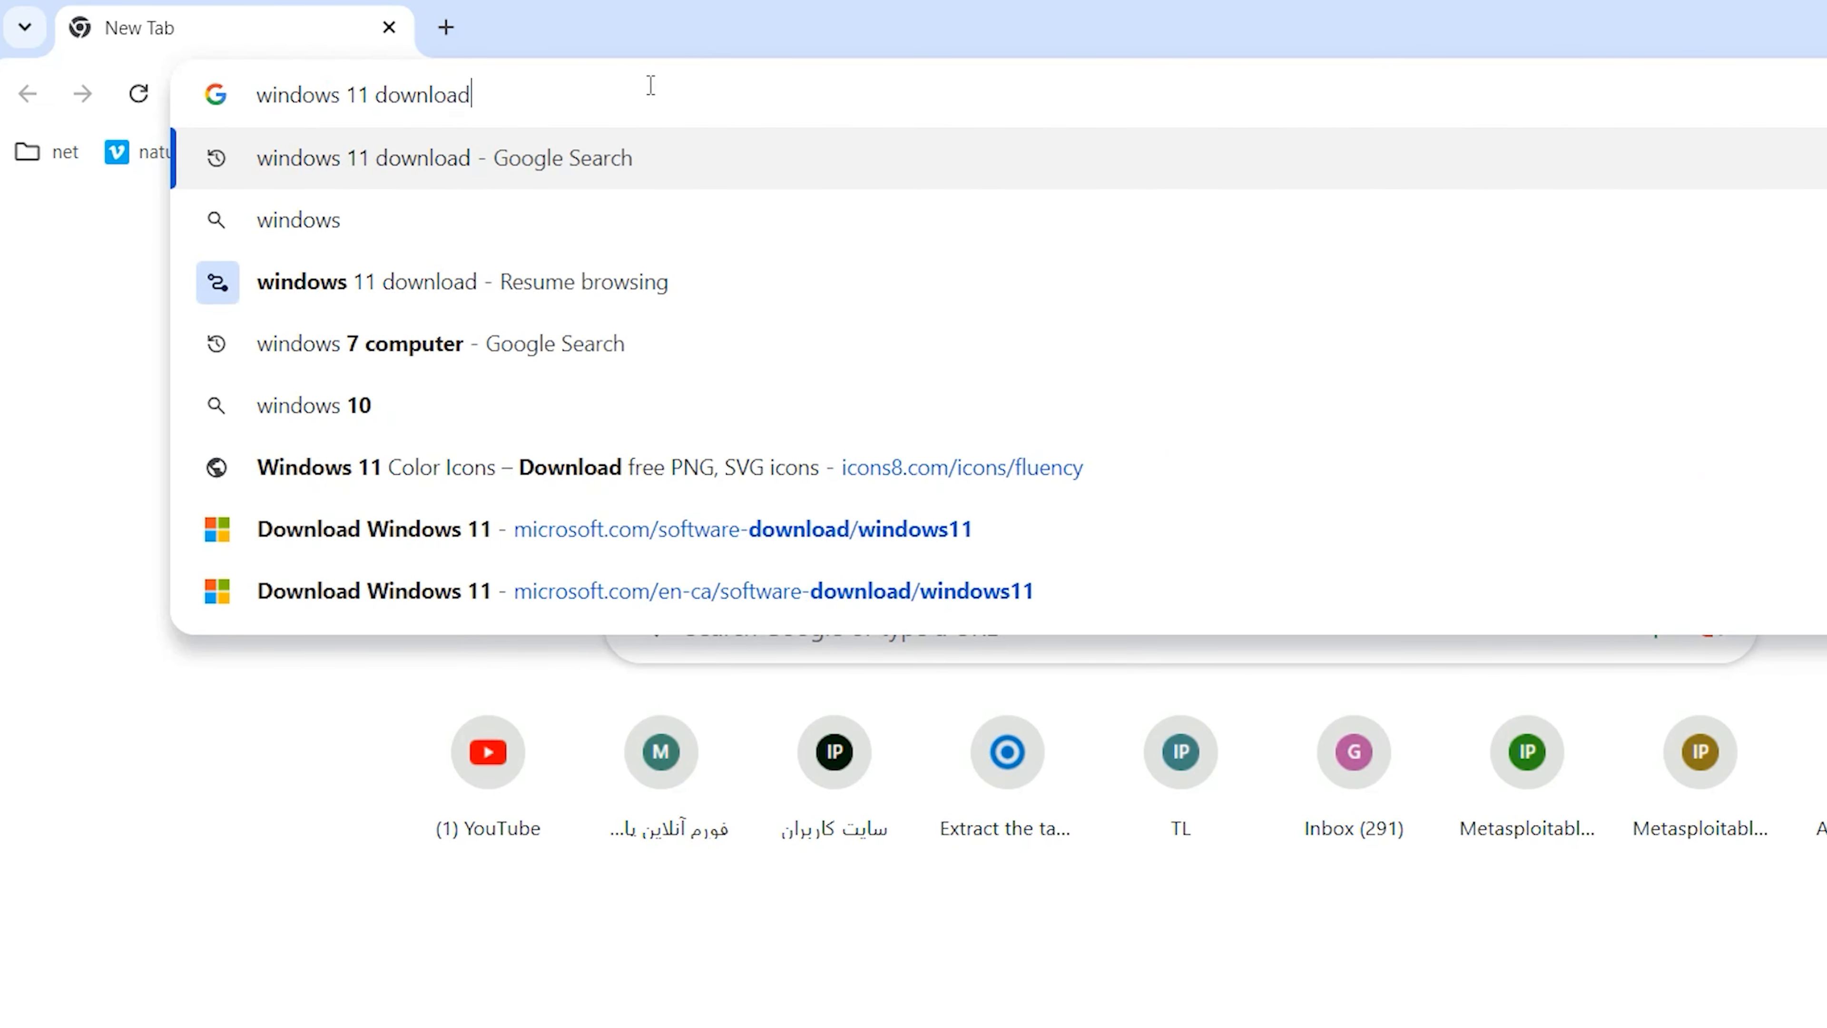
key("Return")
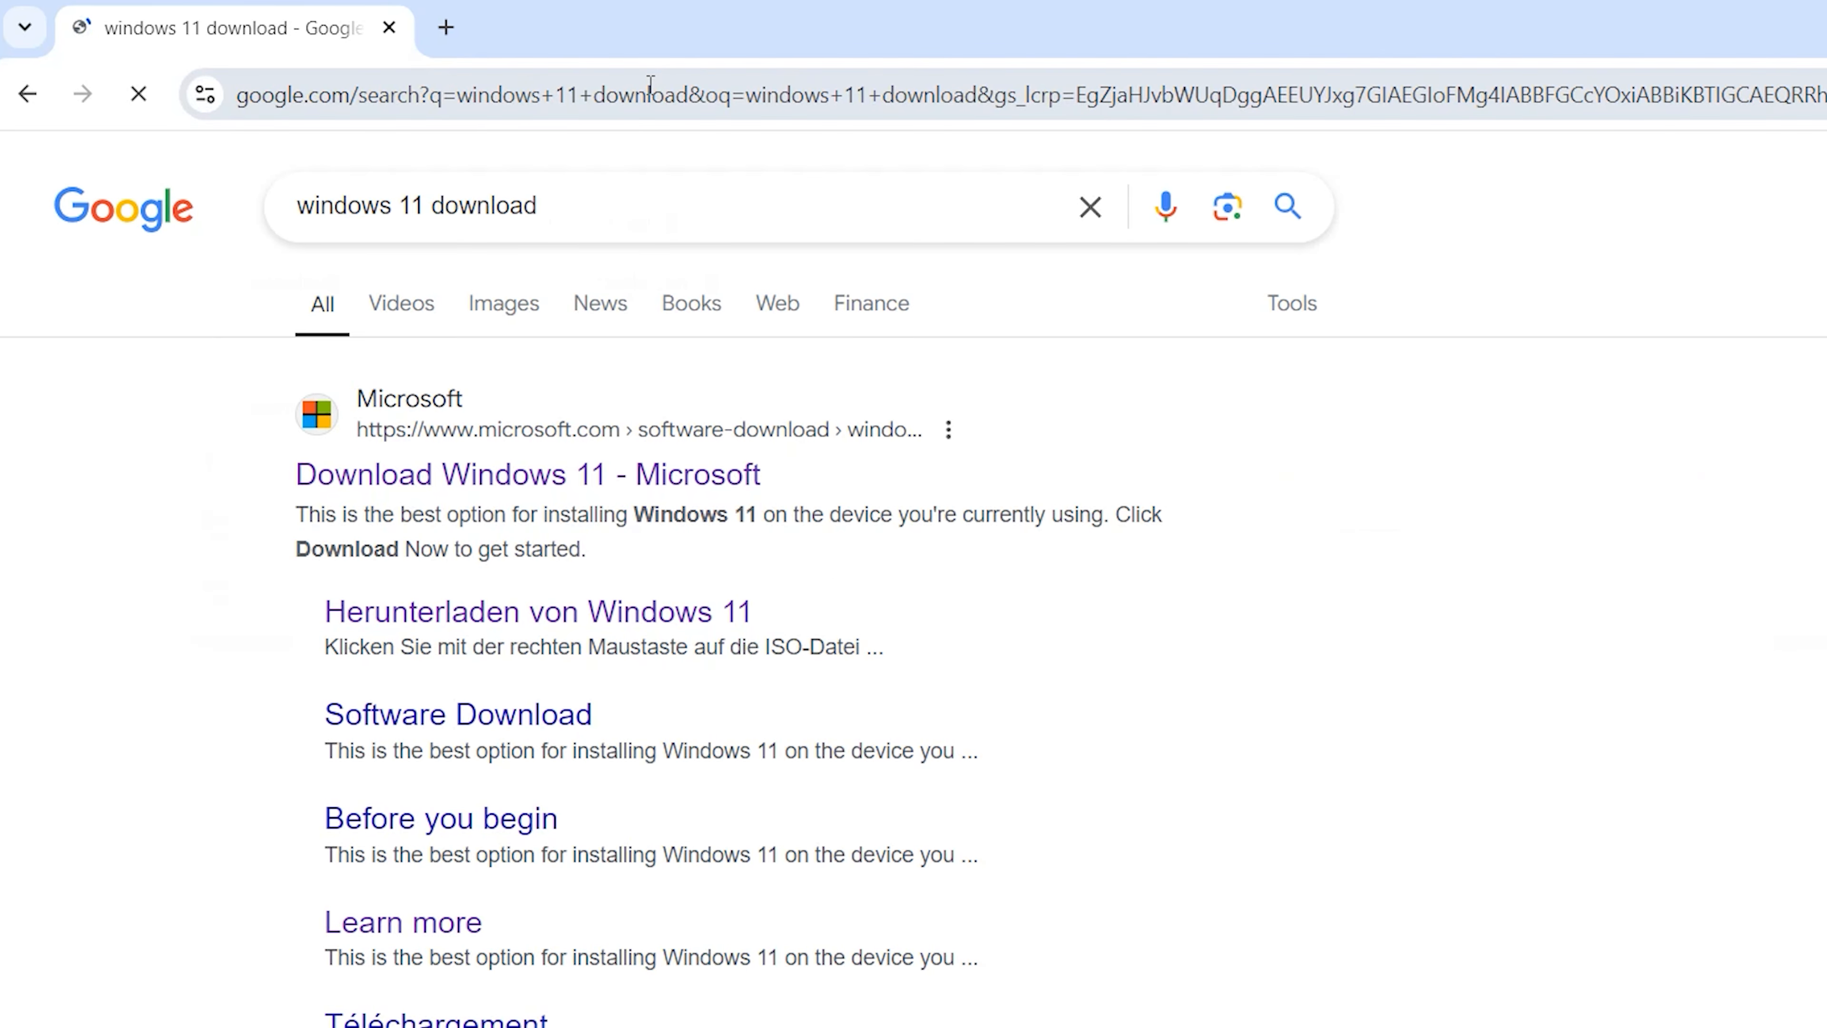
left_click(440, 469)
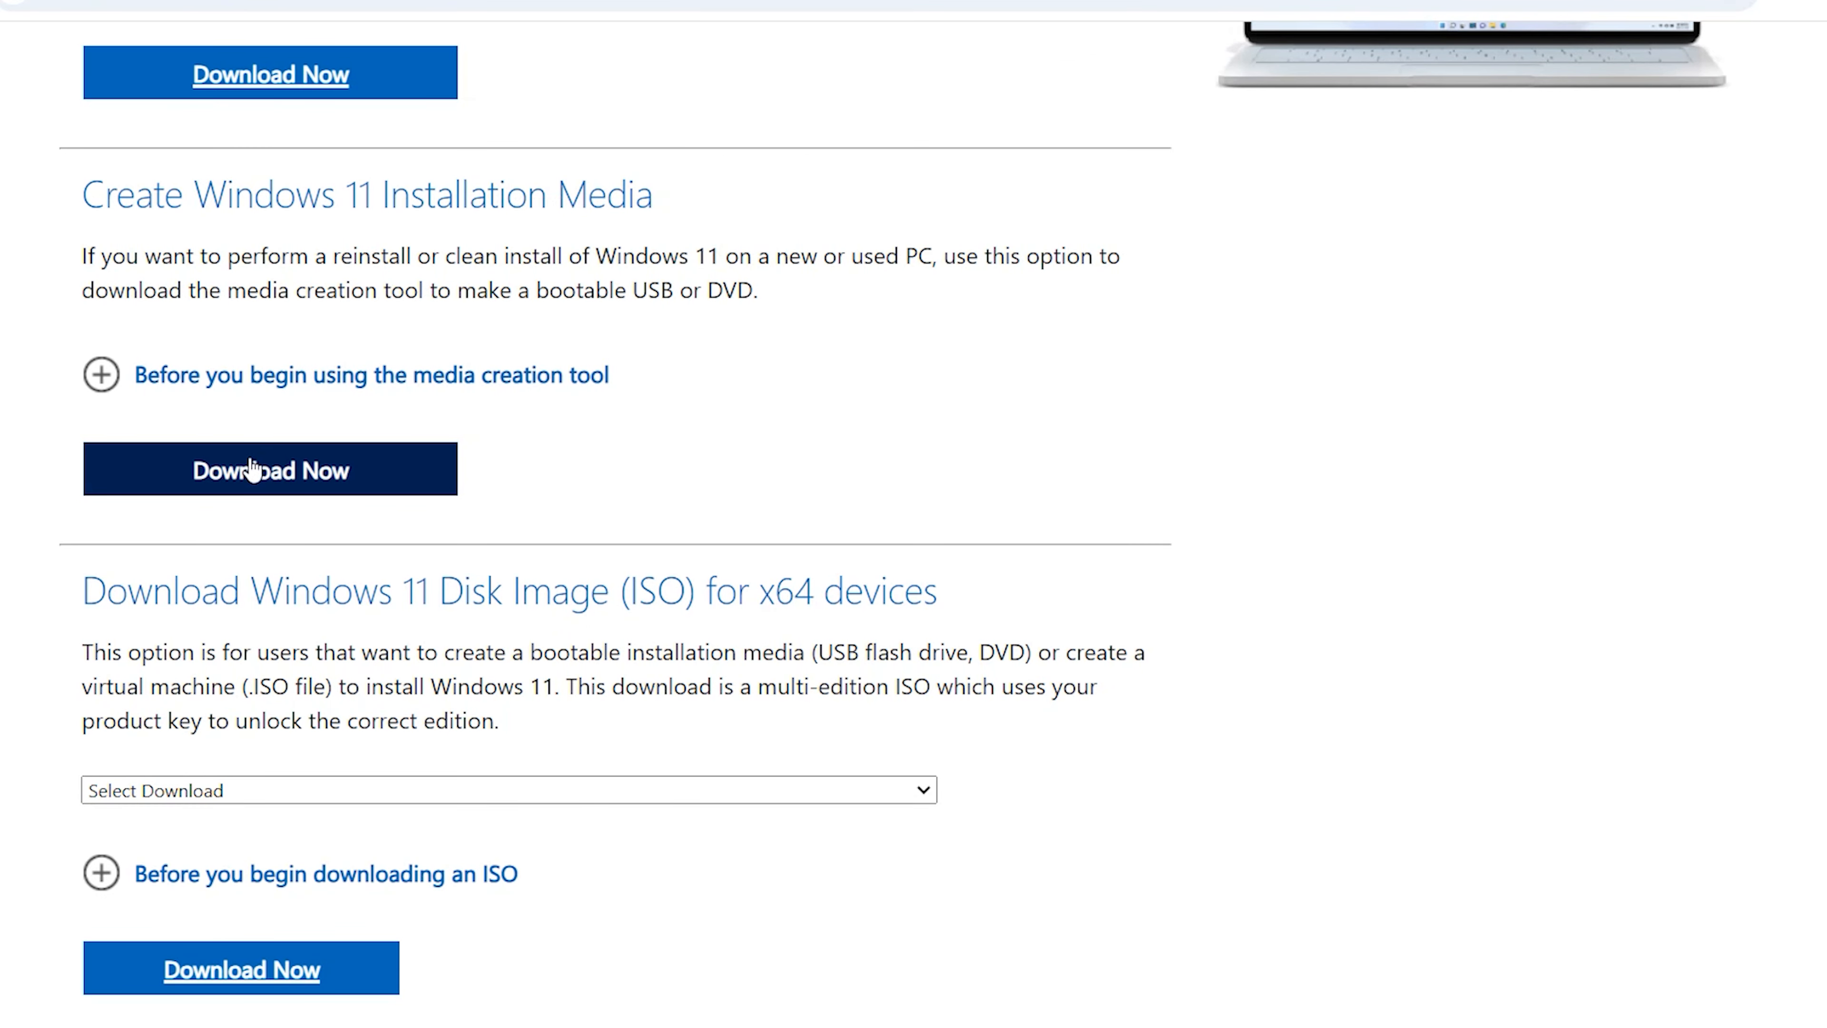
left_click(216, 477)
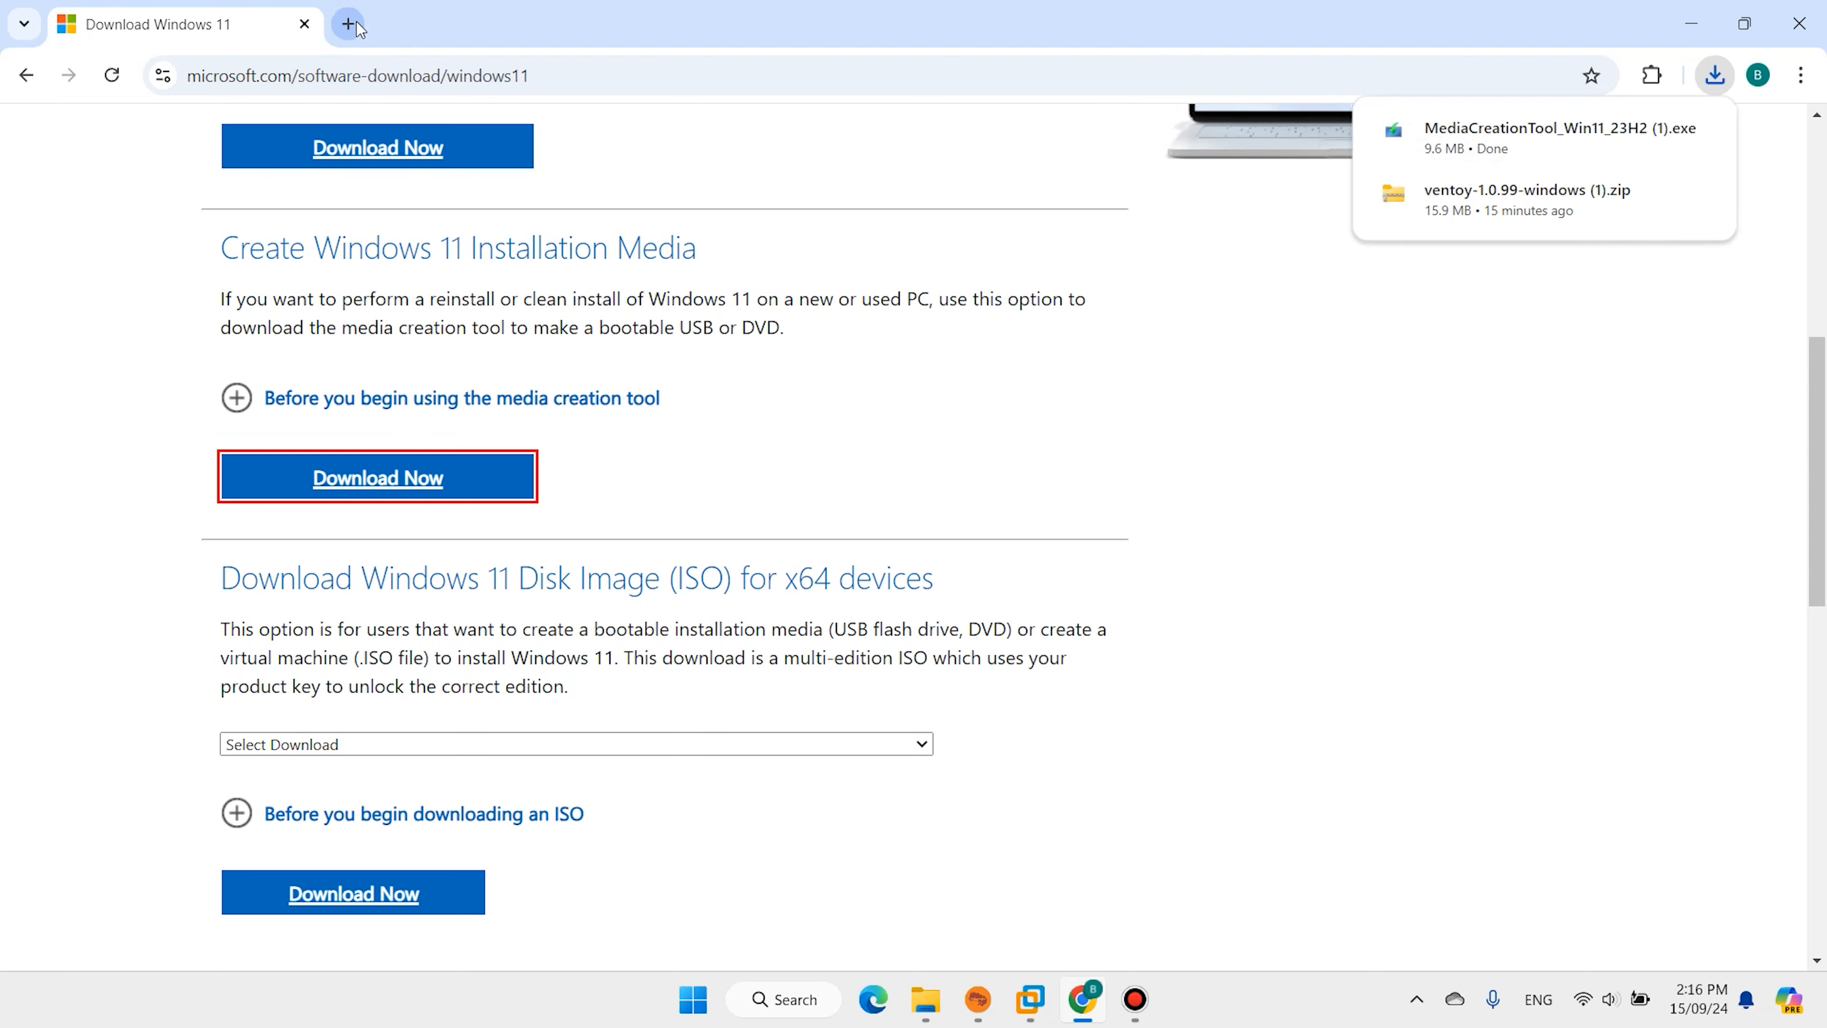
- Search for "ventoy" in a new browser tab and open the ventoy/Ventoy repository on GitHub
left_click(348, 24)
left_click(441, 87)
left_click(442, 87)
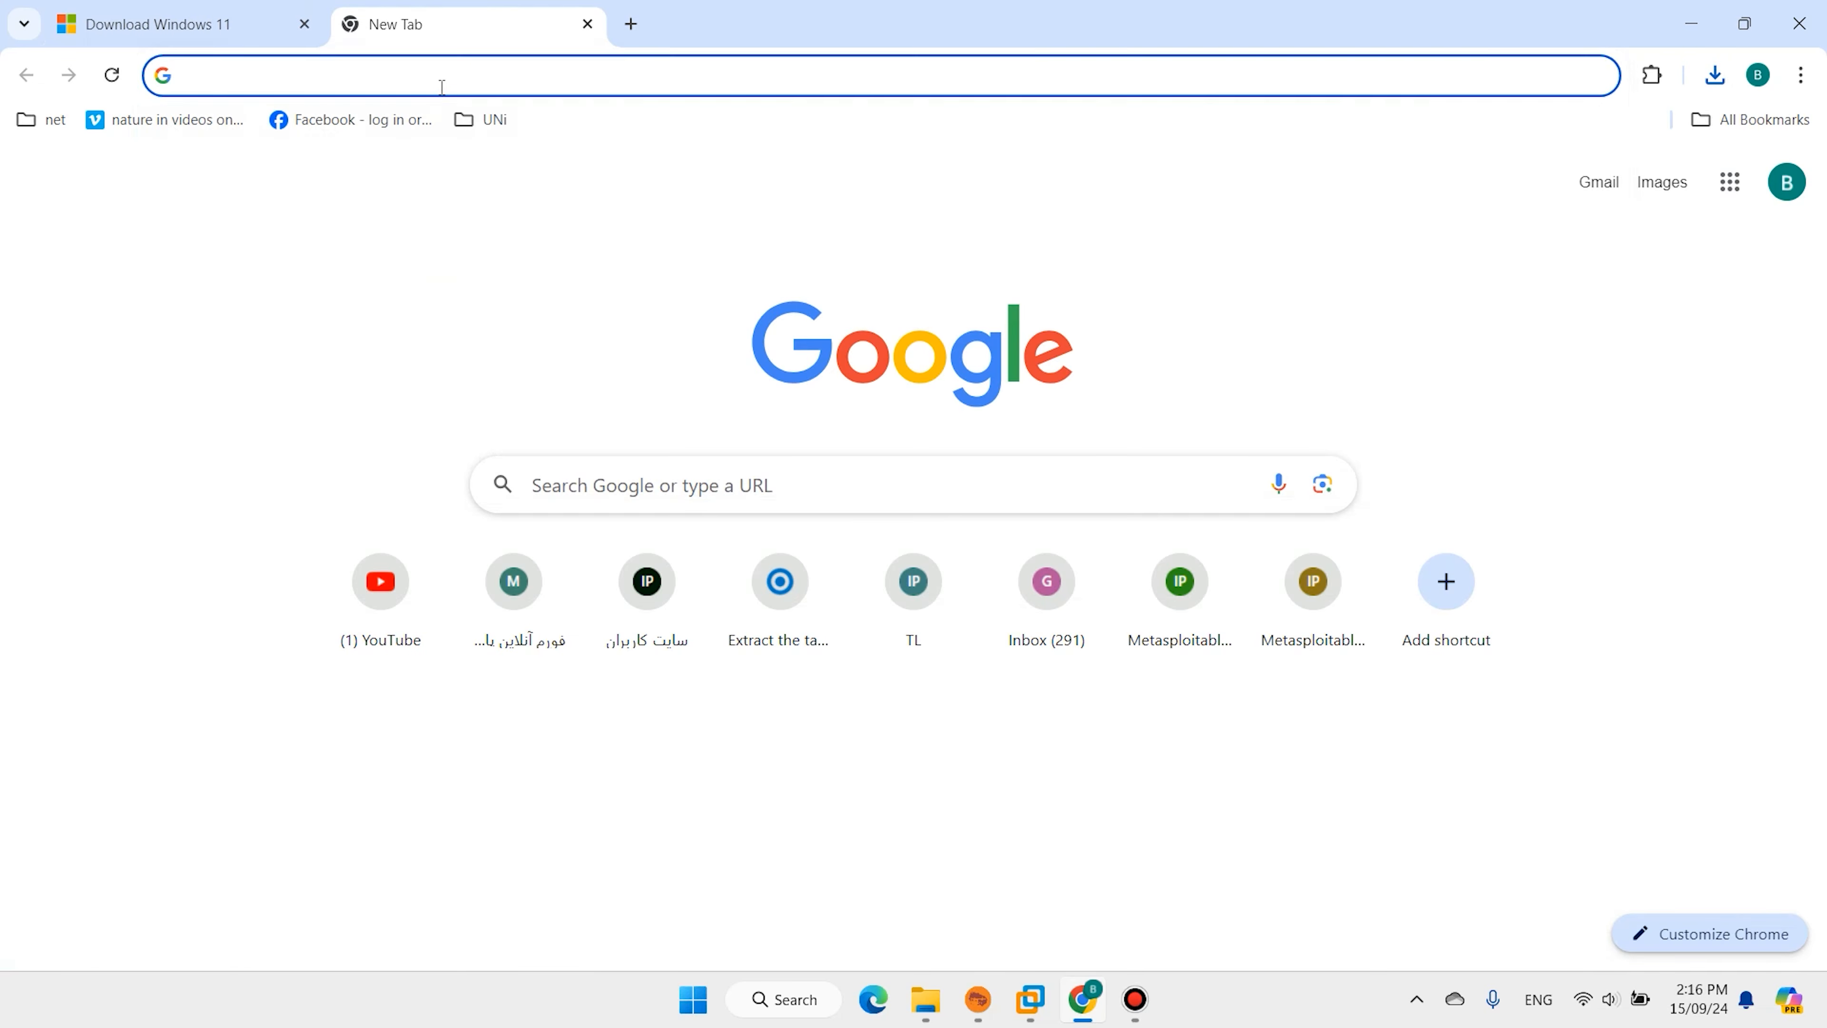
type("v")
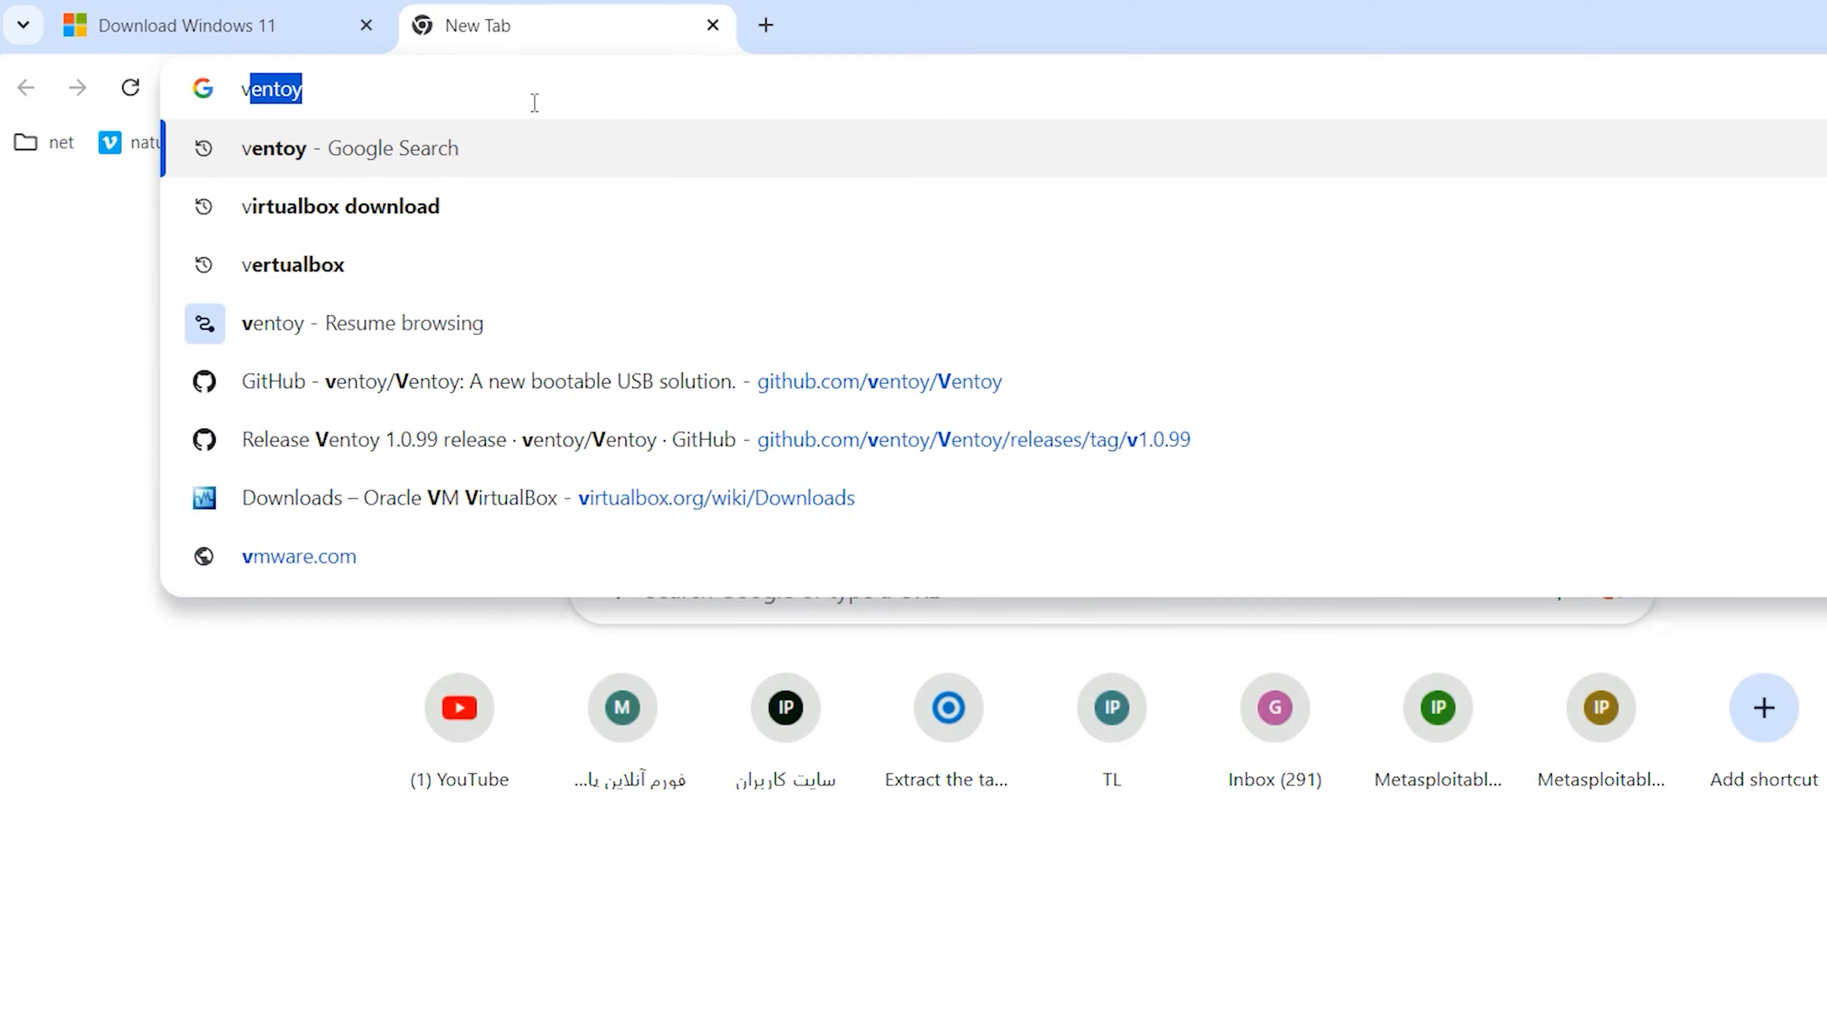
type("entoy")
key("Return")
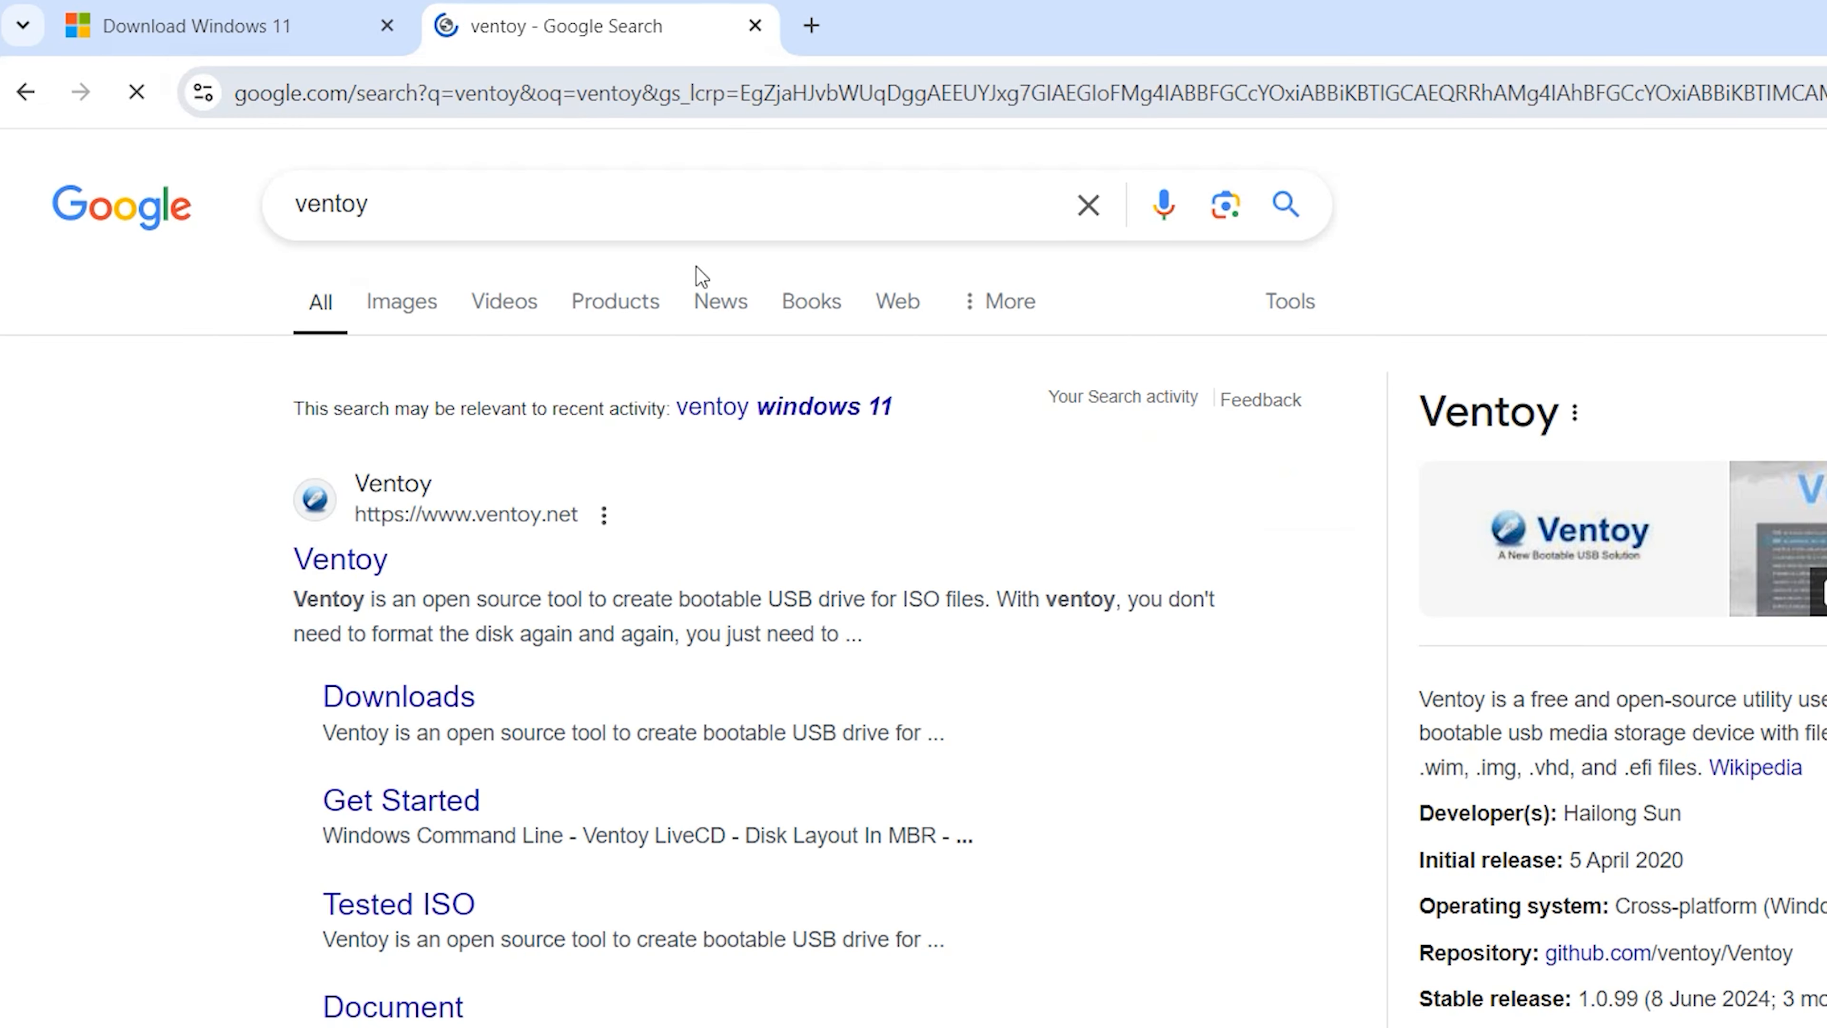
scroll(734, 482, "down", 6)
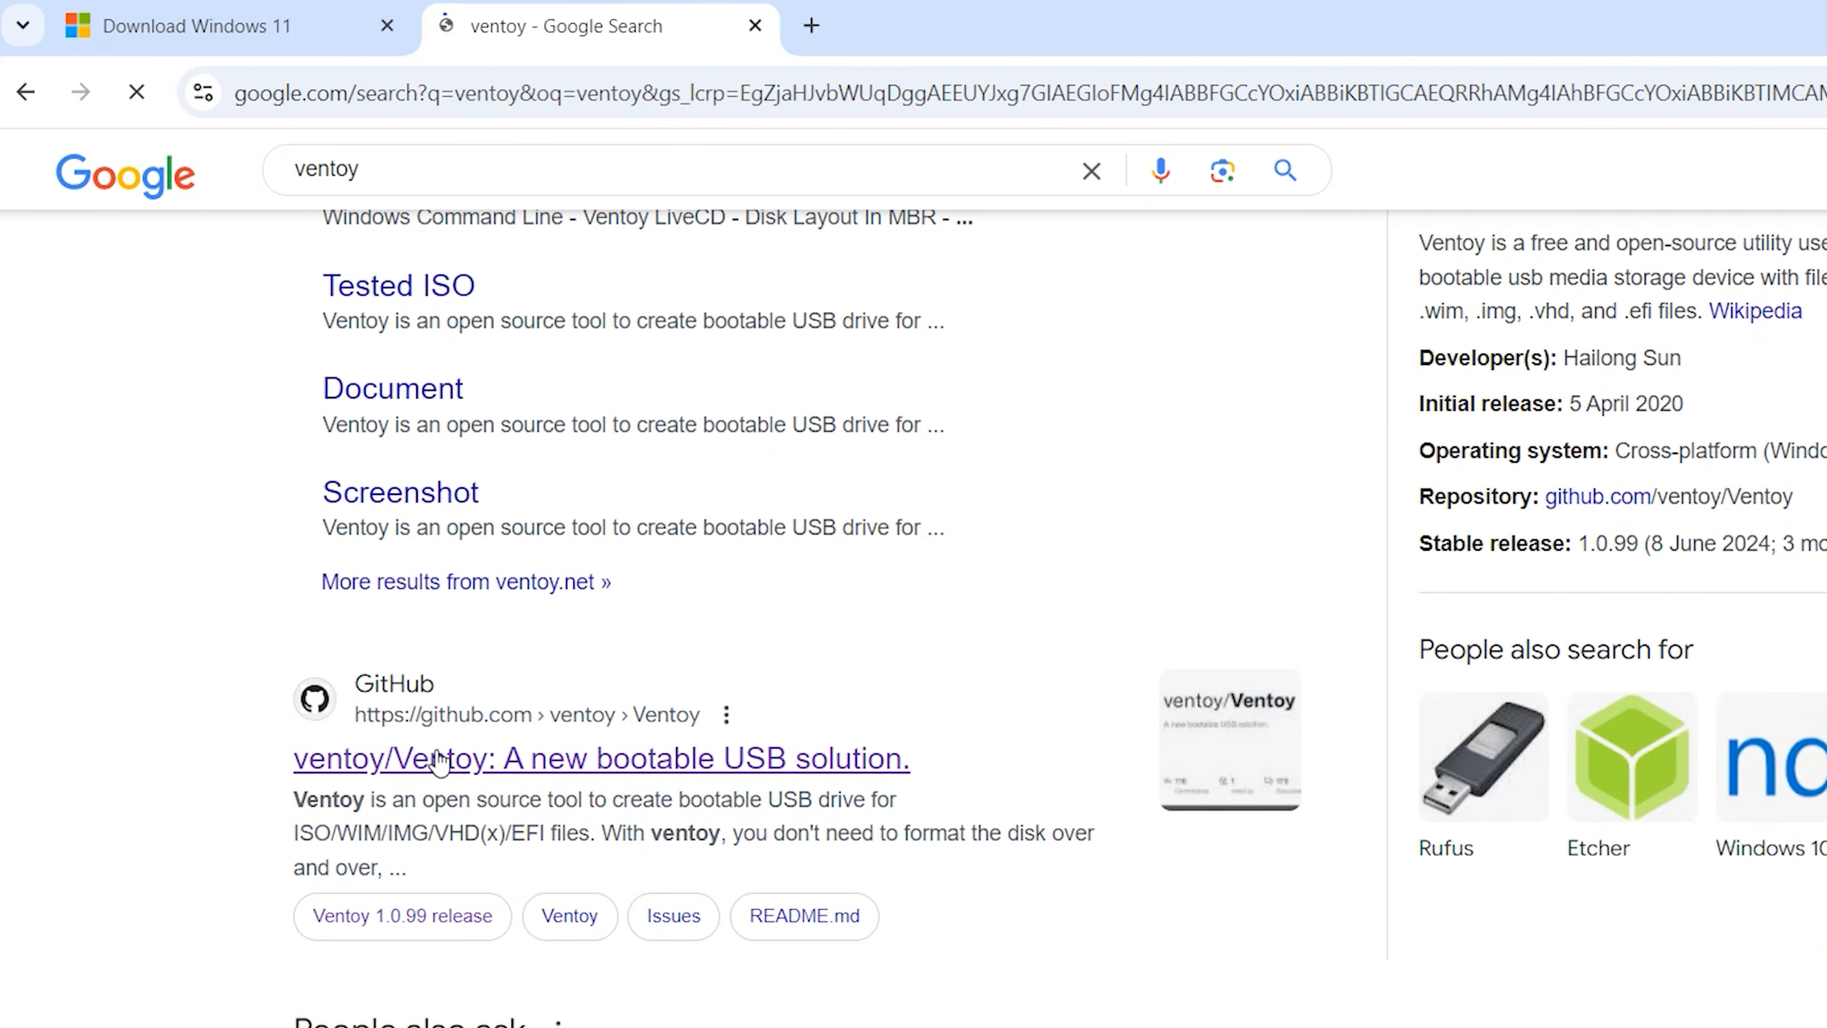
scroll(531, 623, "down", 2)
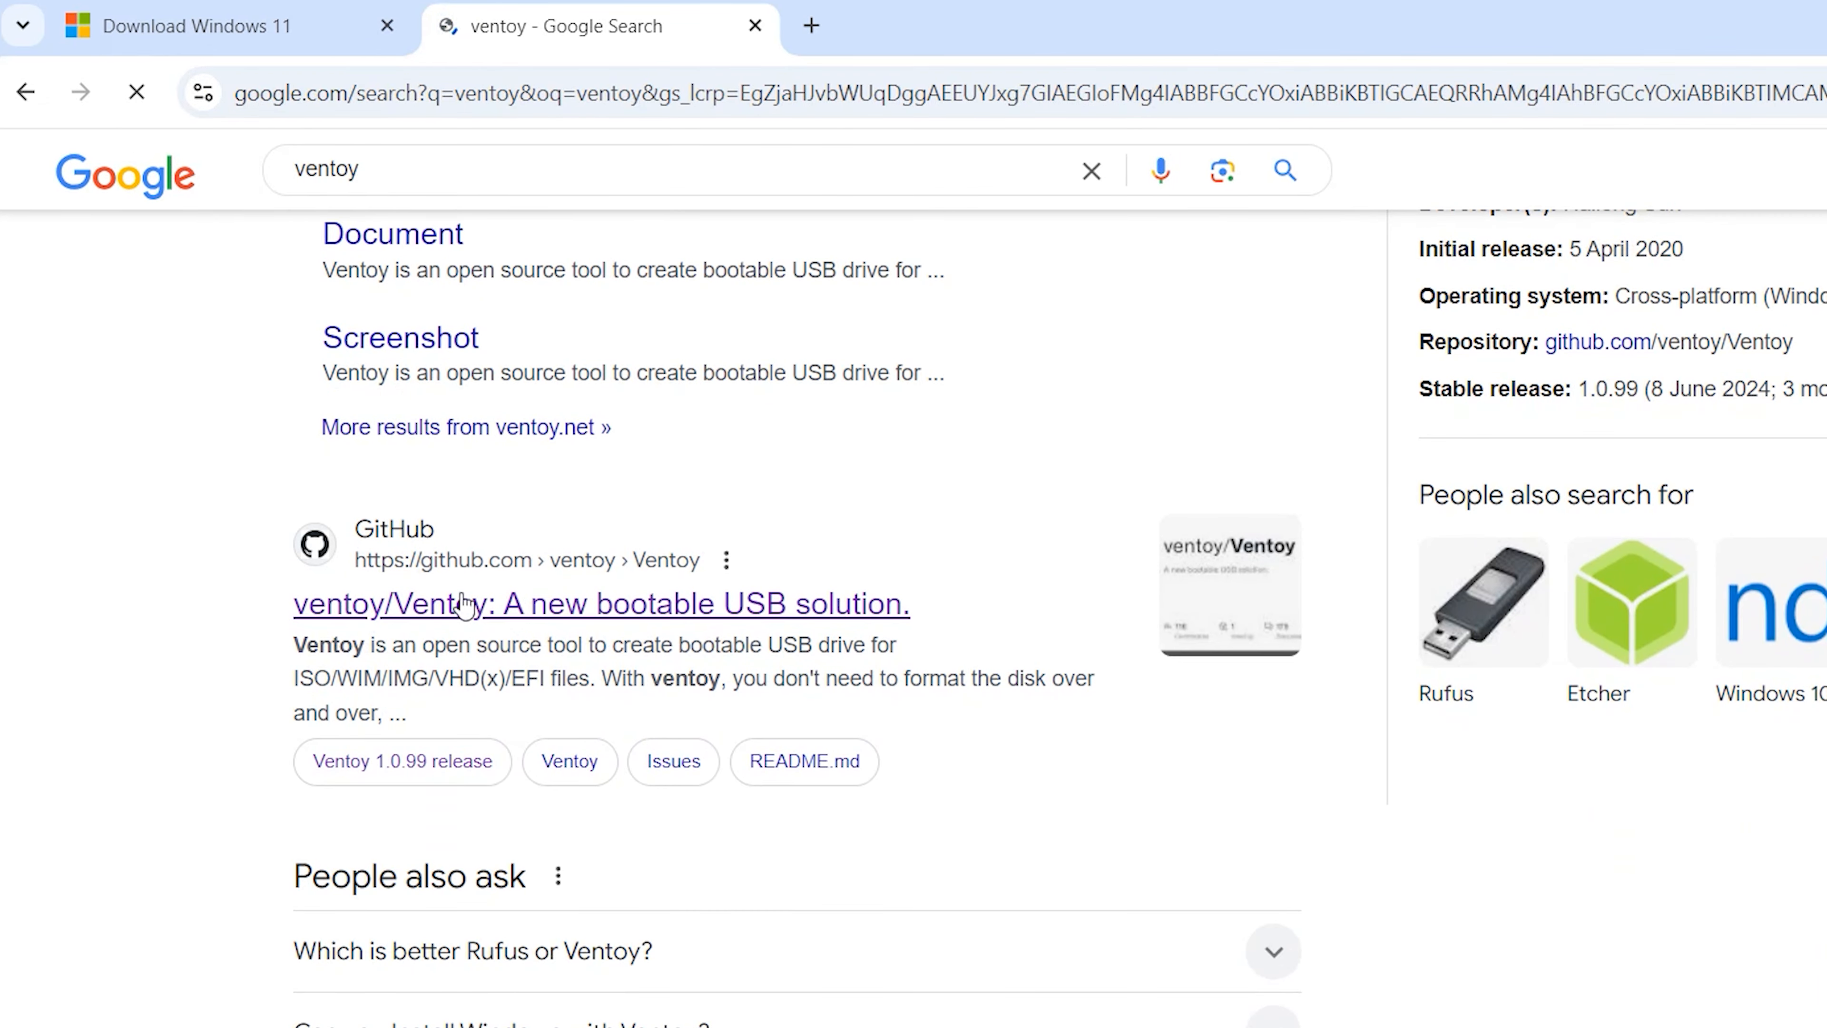
left_click(405, 614)
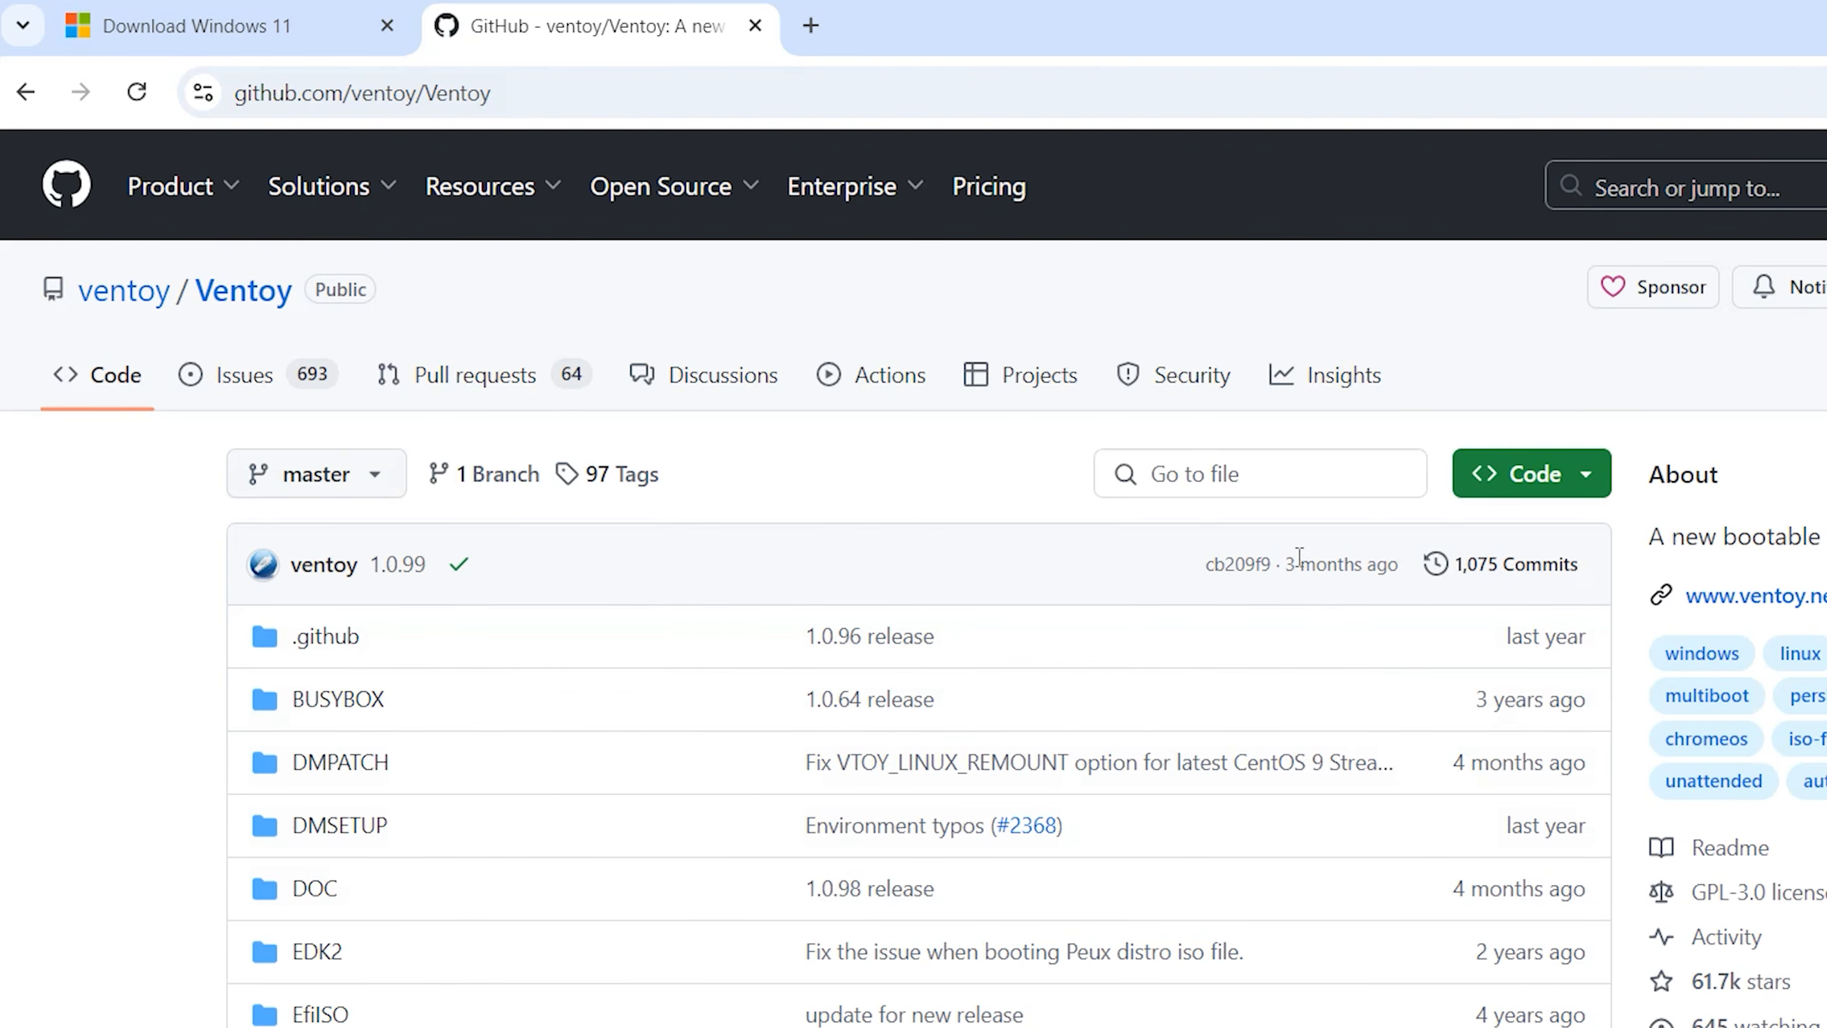
- Open the Ventoy 1.0.99 release and download ventoy-1.0.99-windows.zip from its assets
scroll(1299, 557, "down", 5)
scroll(1297, 559, "up", 4)
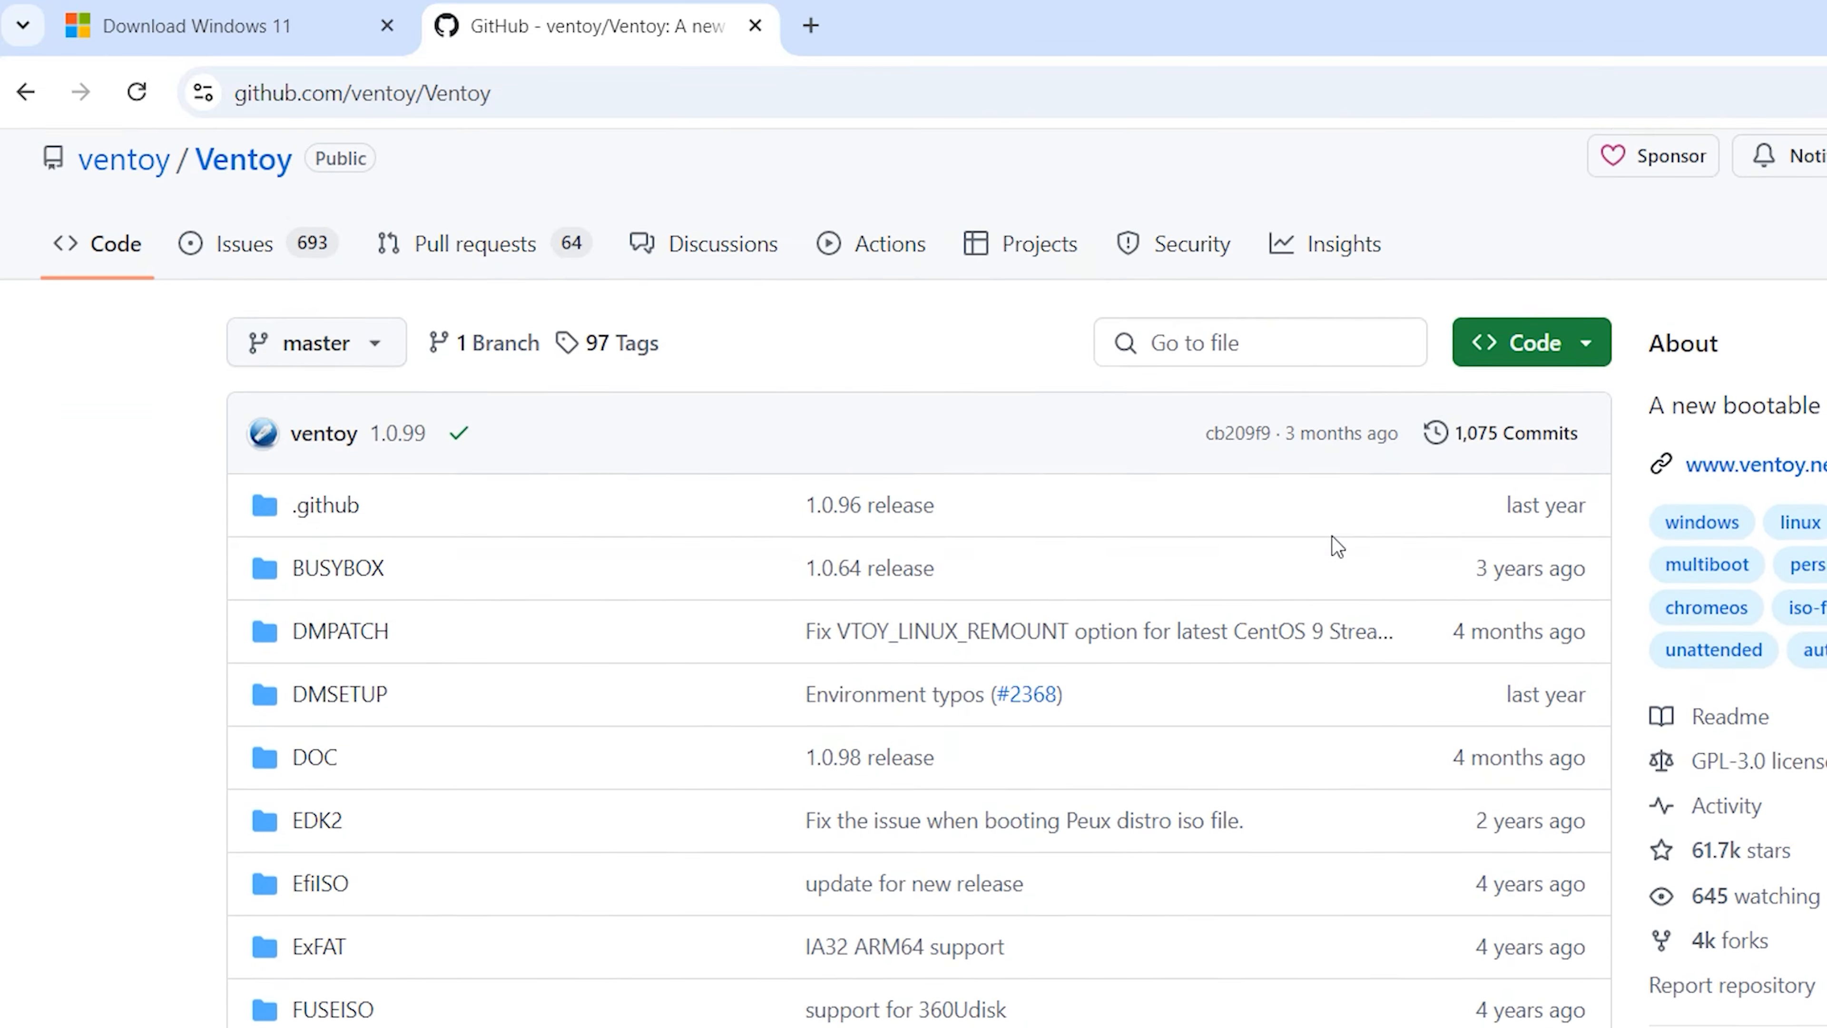
scroll(1337, 546, "down", 7)
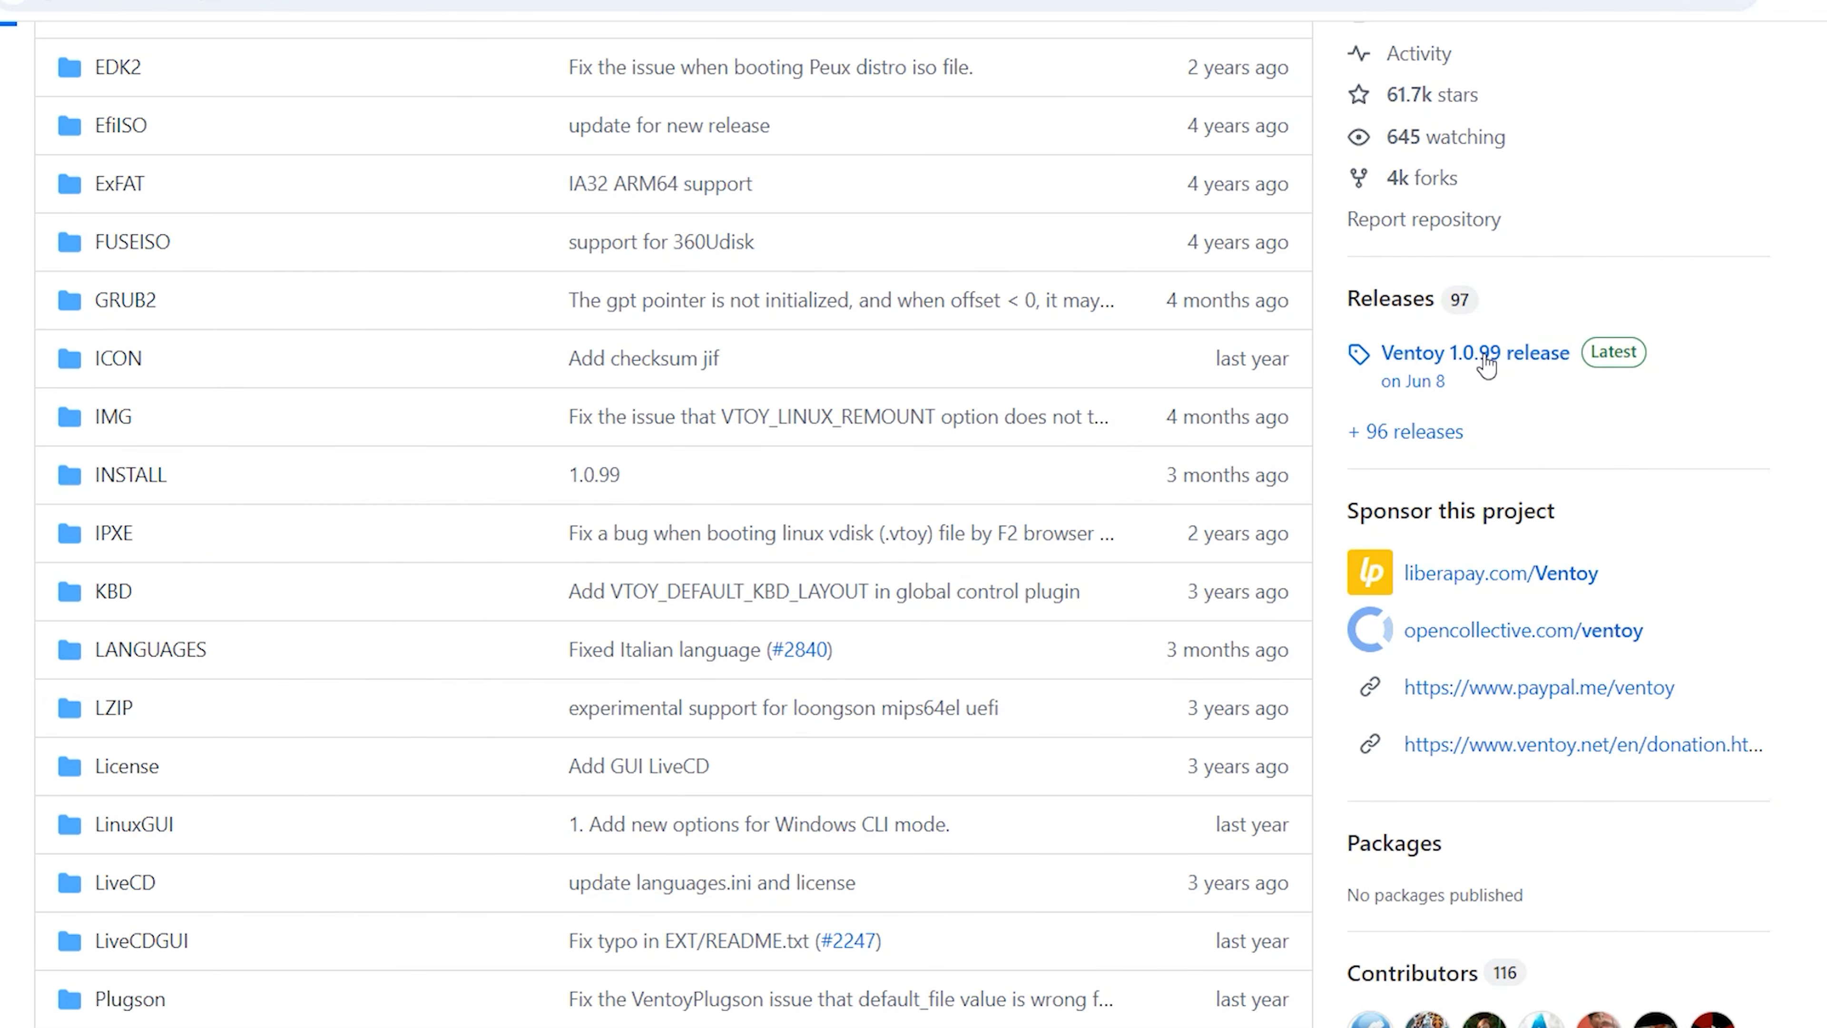
left_click(1486, 364)
scroll(1145, 359, "down", 10)
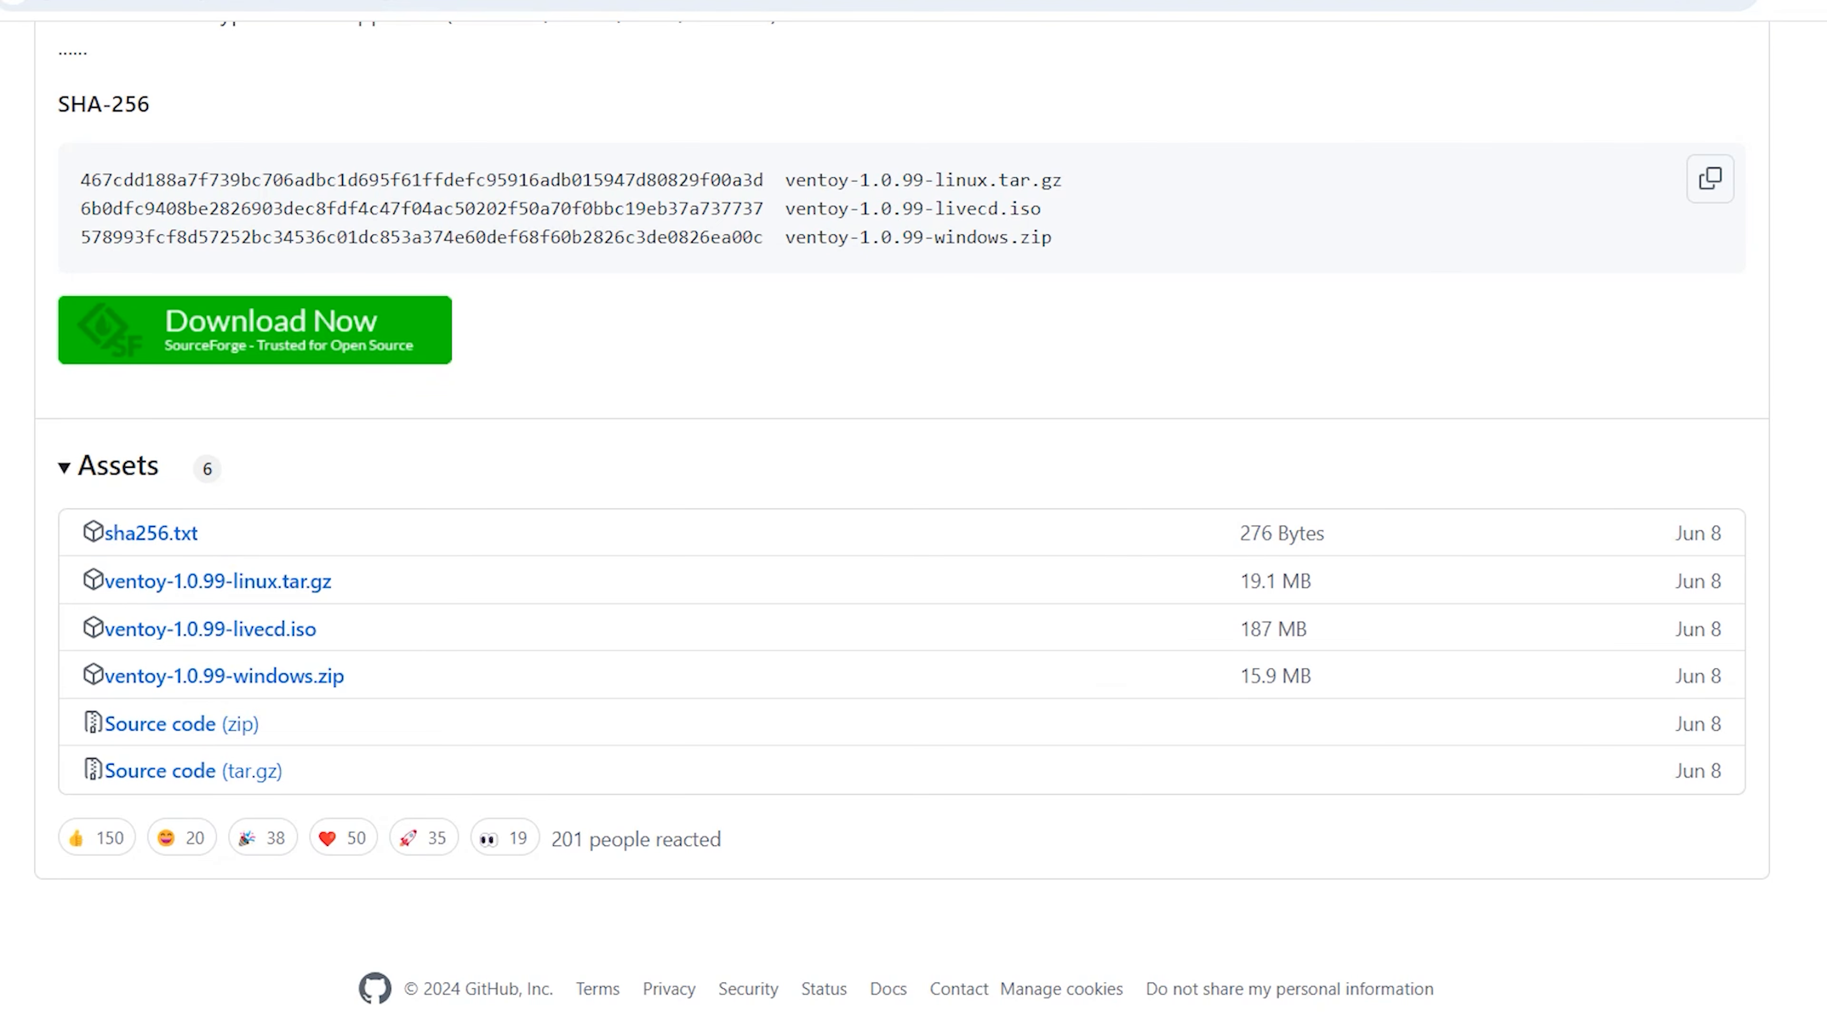
- Search for "easybcd" in a new browser tab and open the EasyBCD page of NeoSmart Technologies
left_click(631, 23)
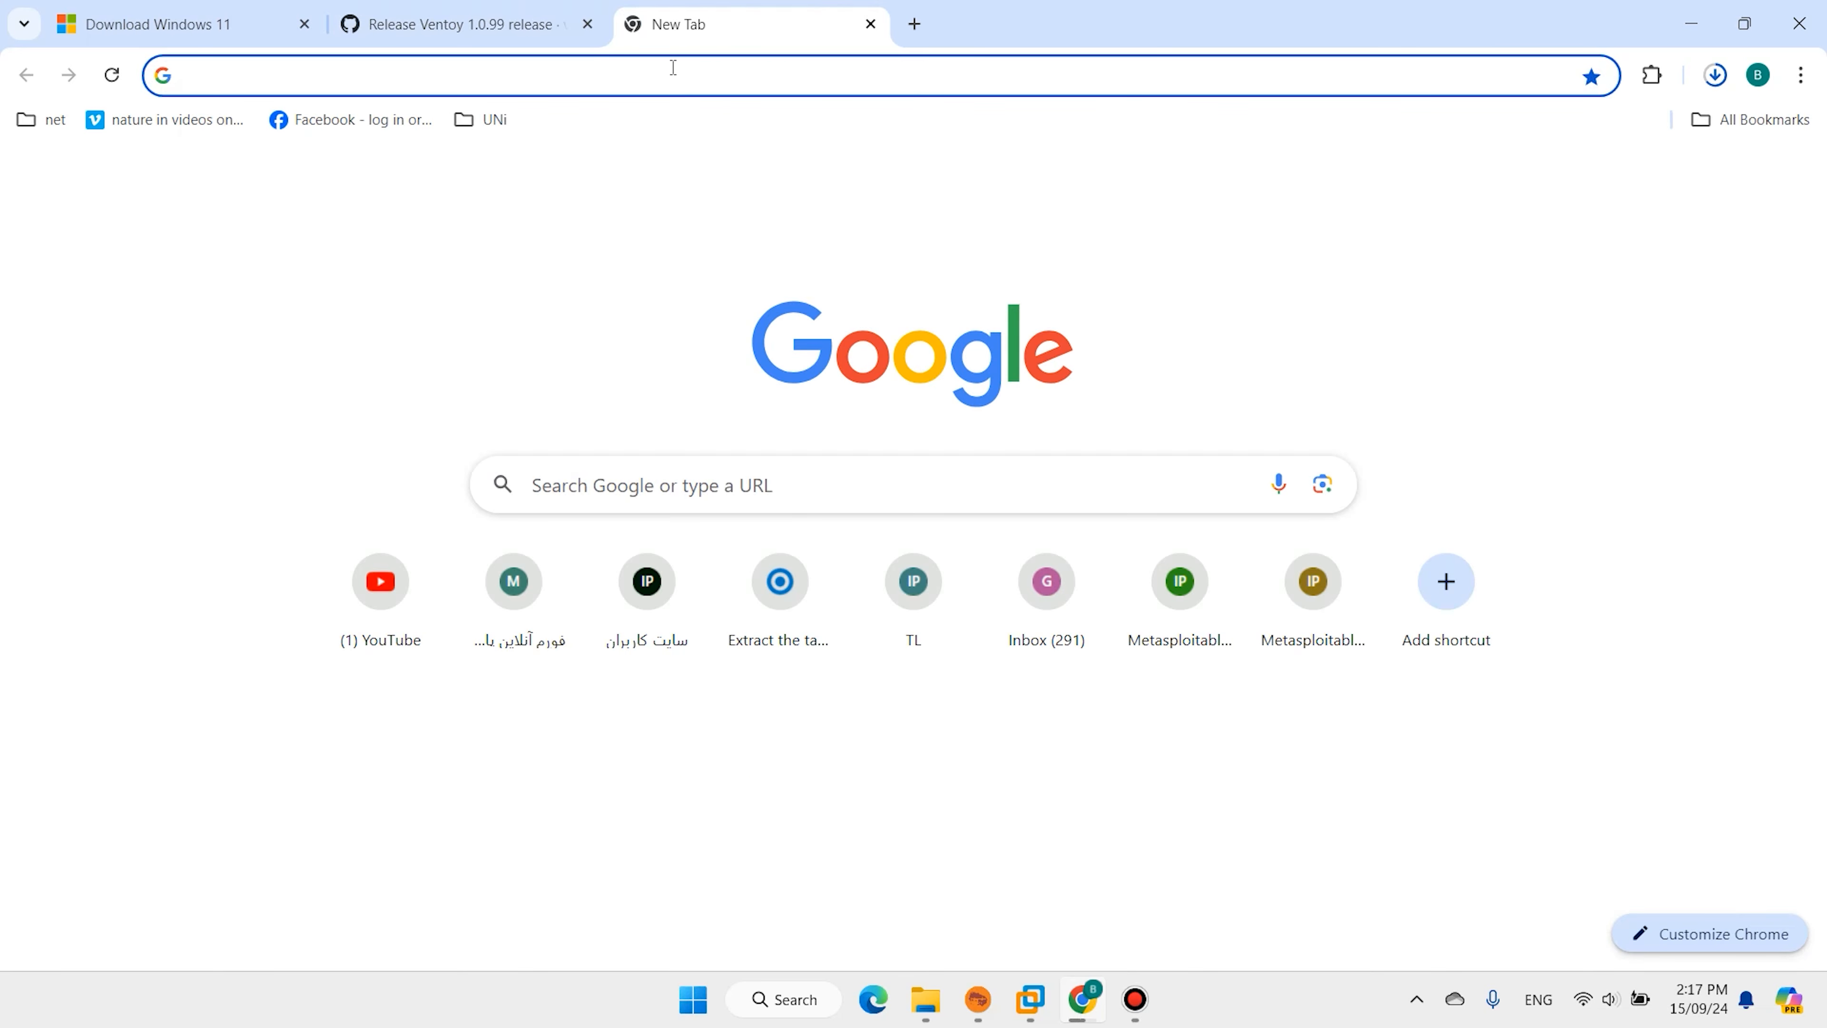
type("easybcd")
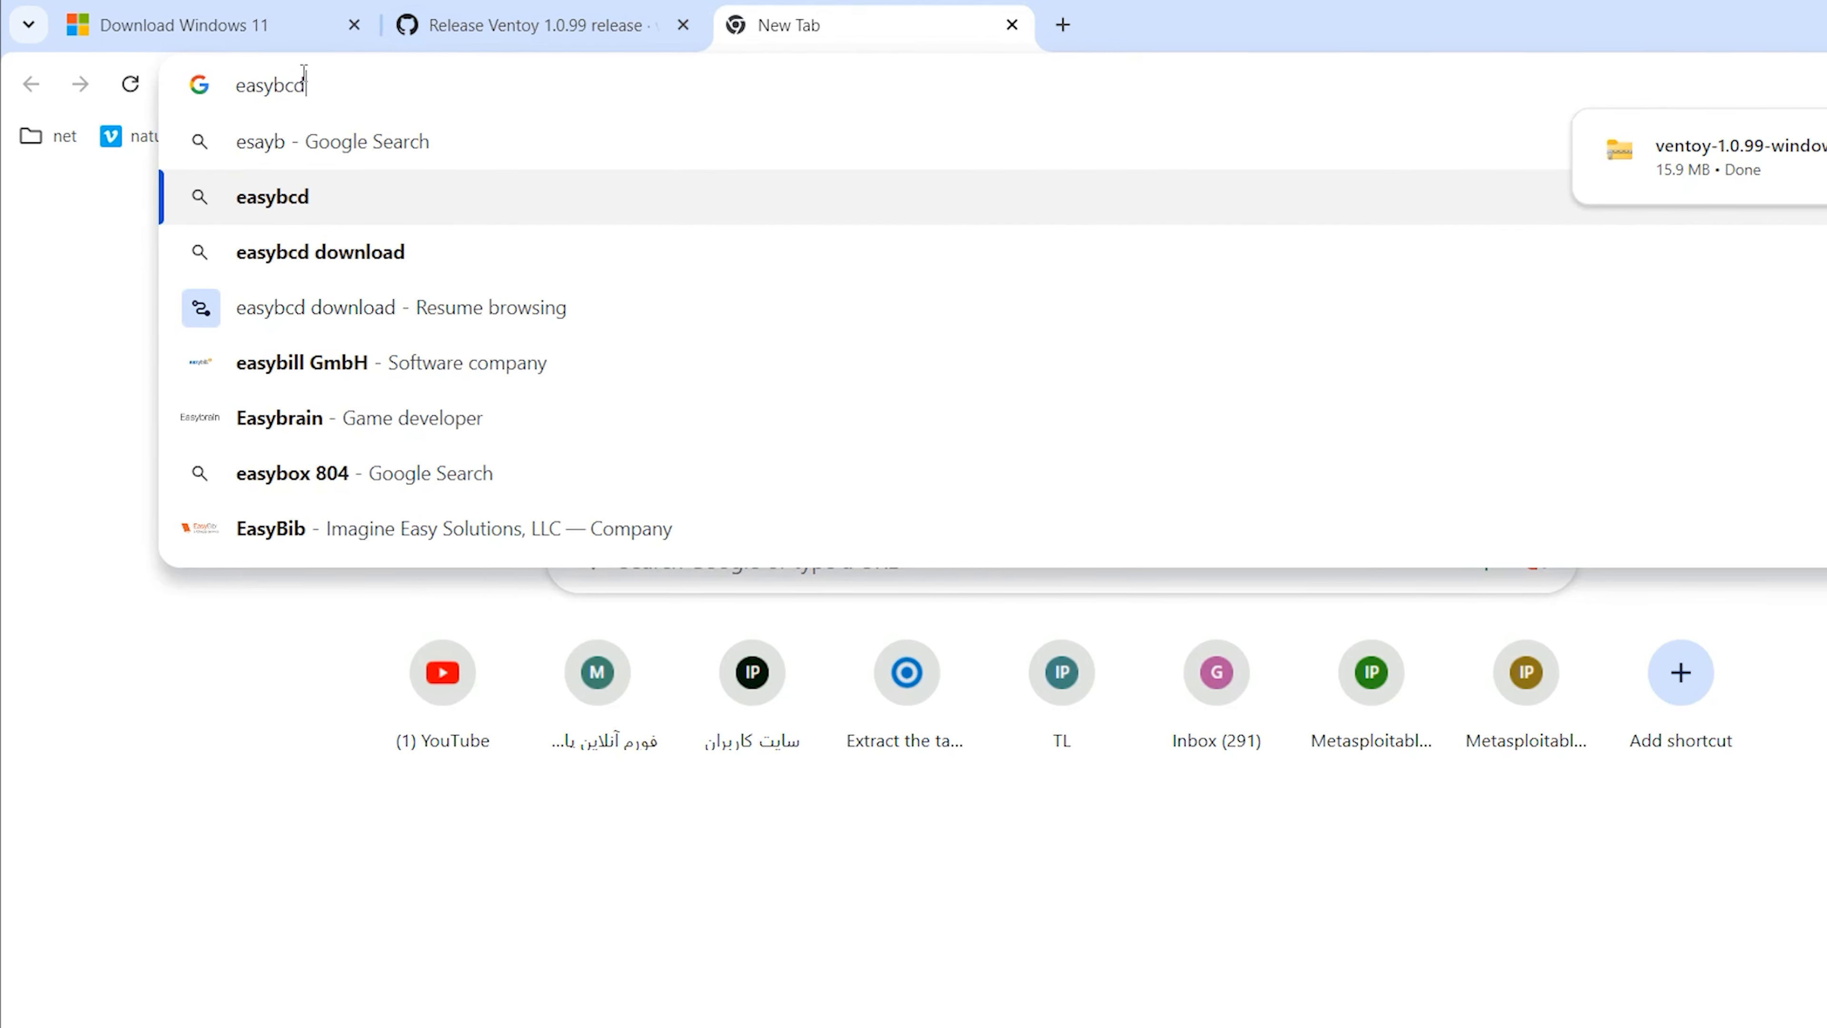
key("Return")
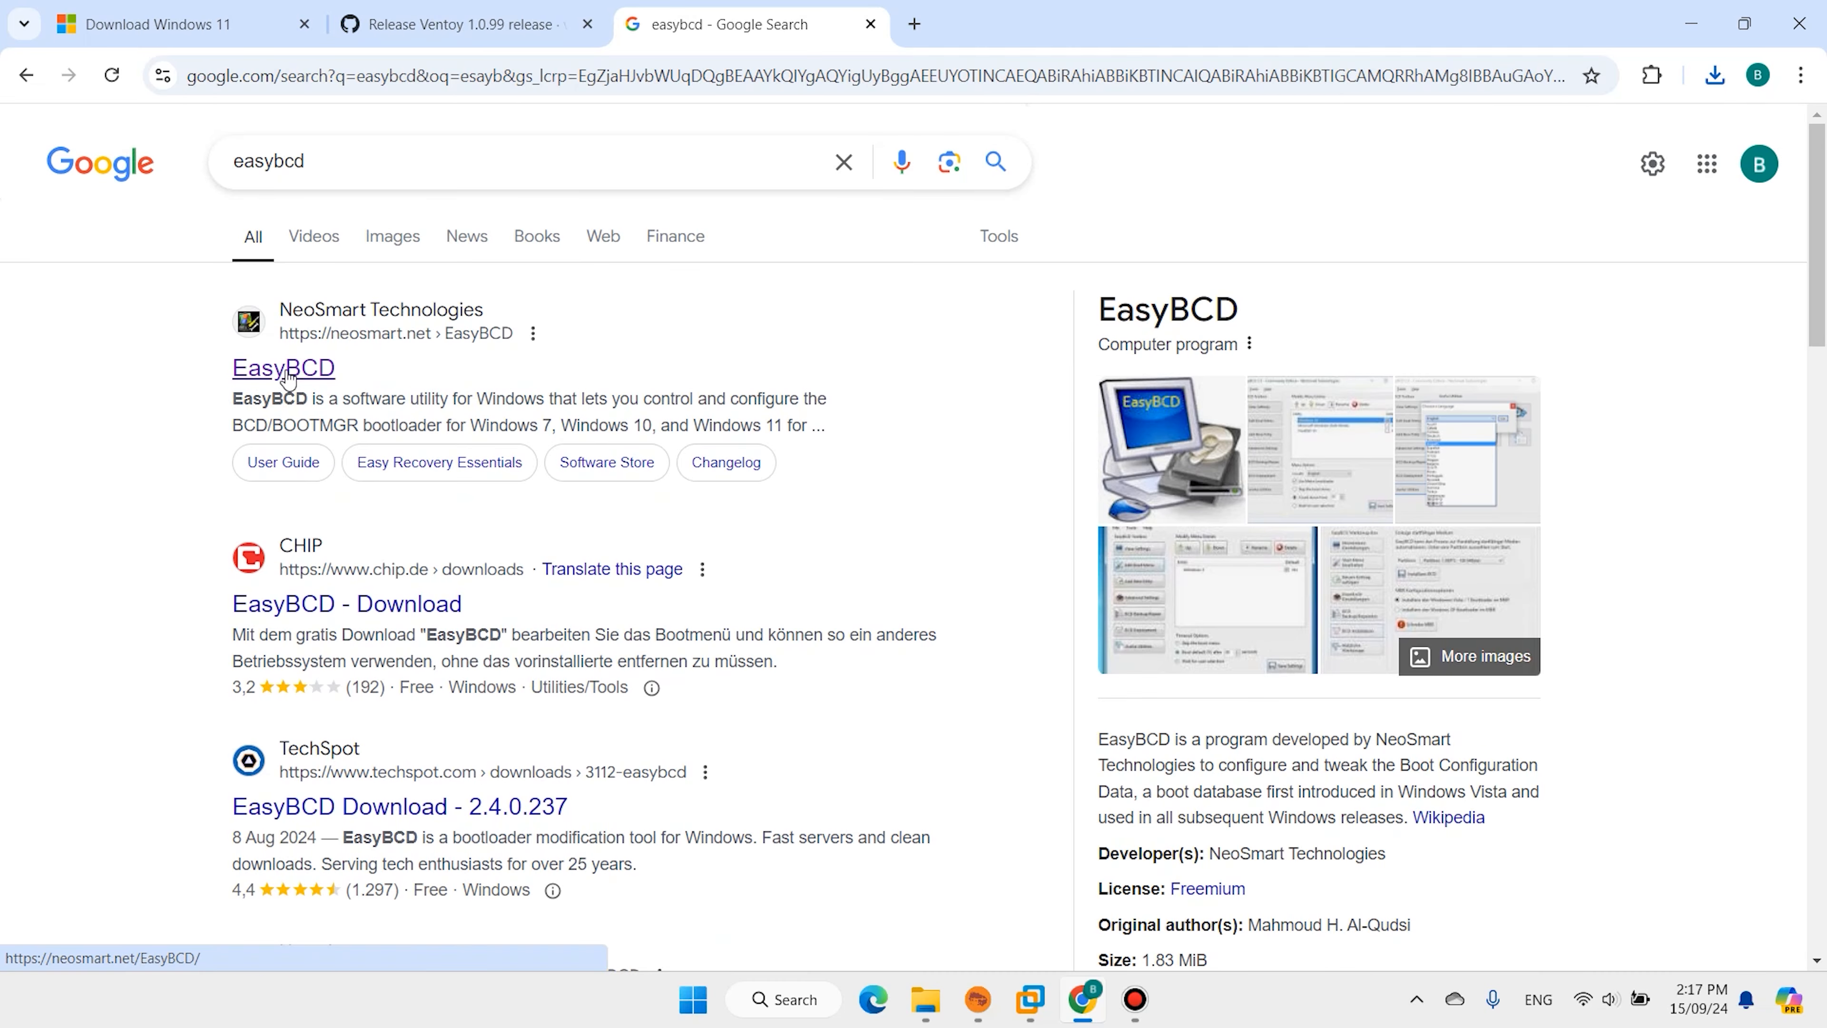
left_click(288, 380)
- Choose the free non-commercial edition of EasyBCD and download it with the name and email left blank
scroll(846, 295, "down", 15)
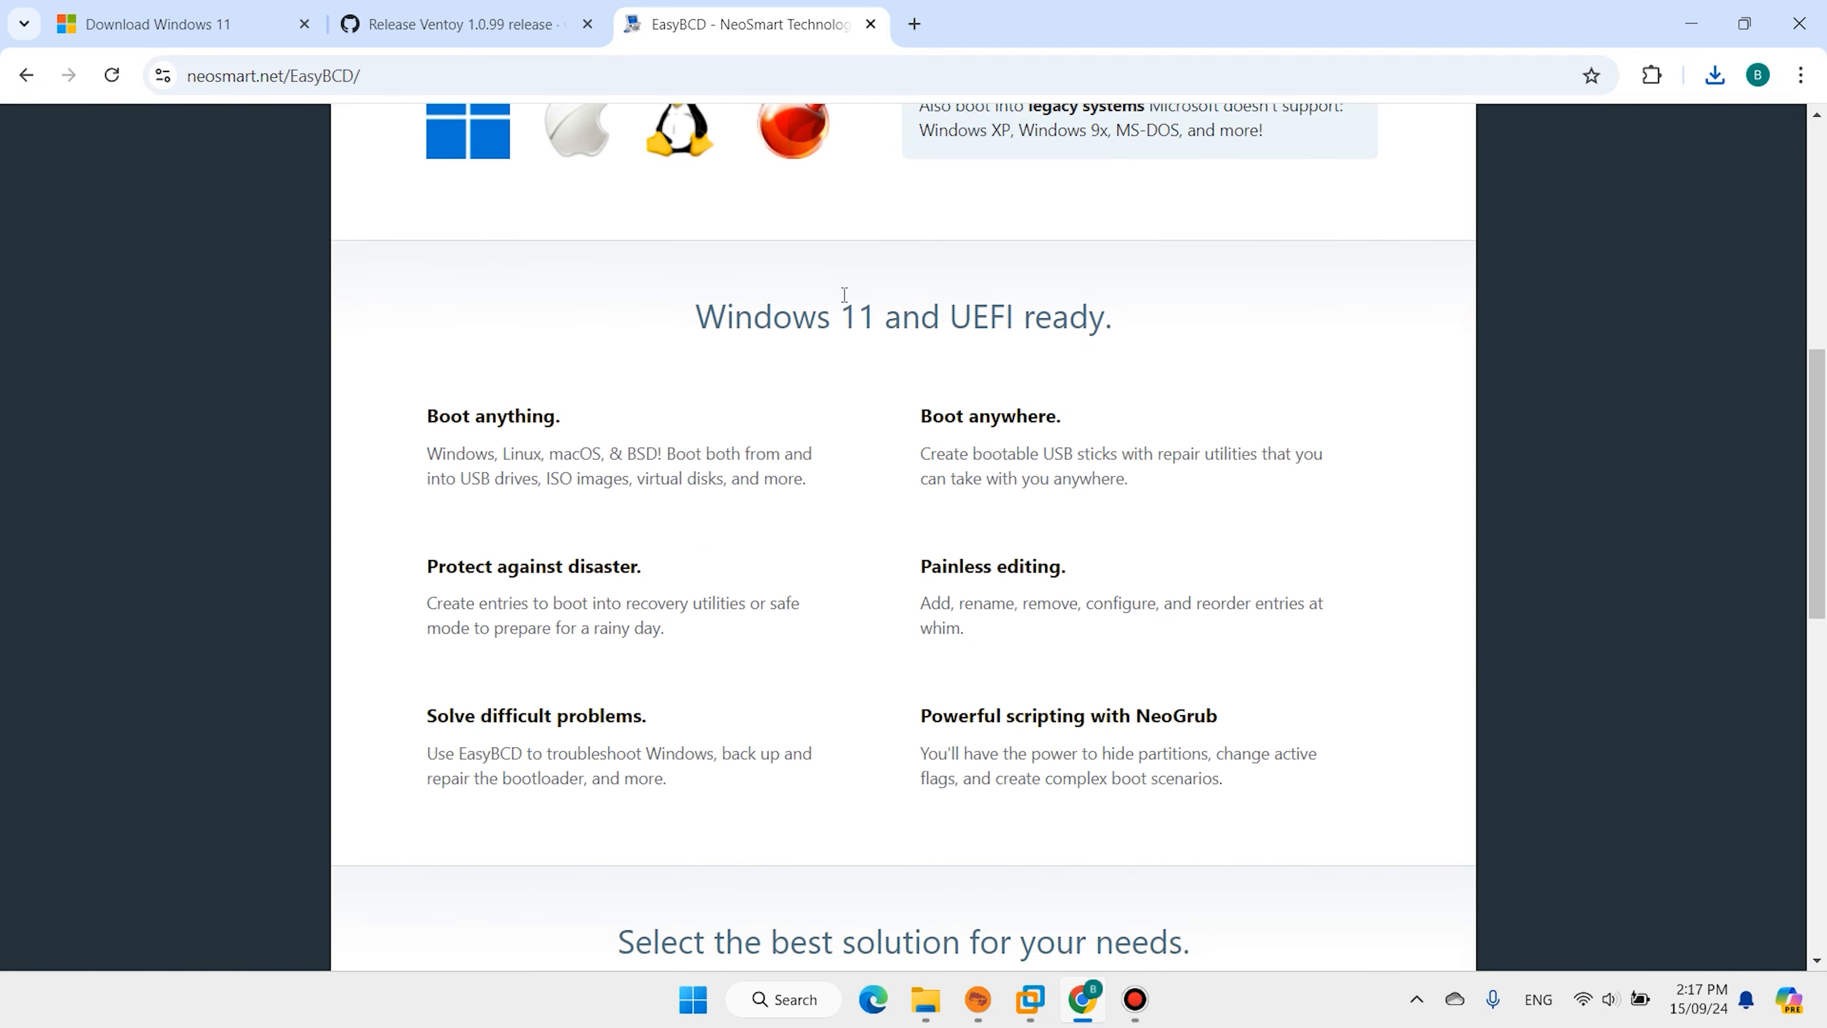
scroll(846, 299, "up", 5)
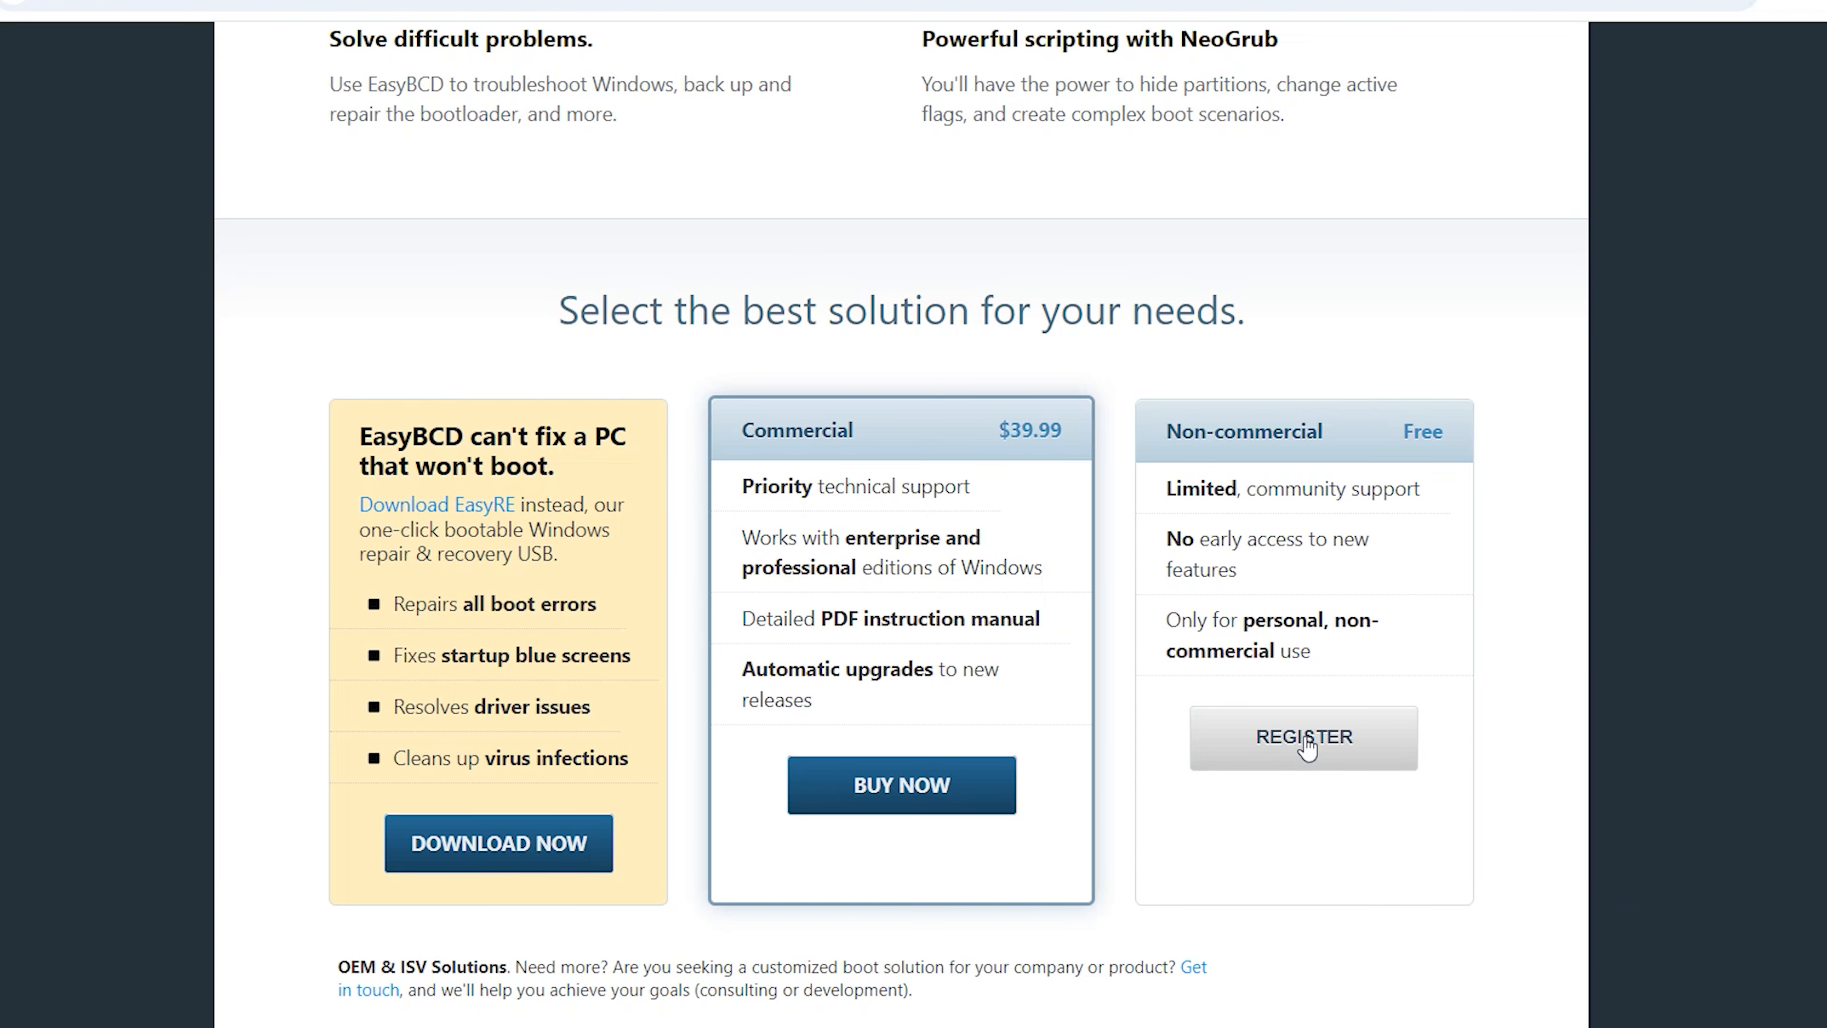
left_click(1305, 740)
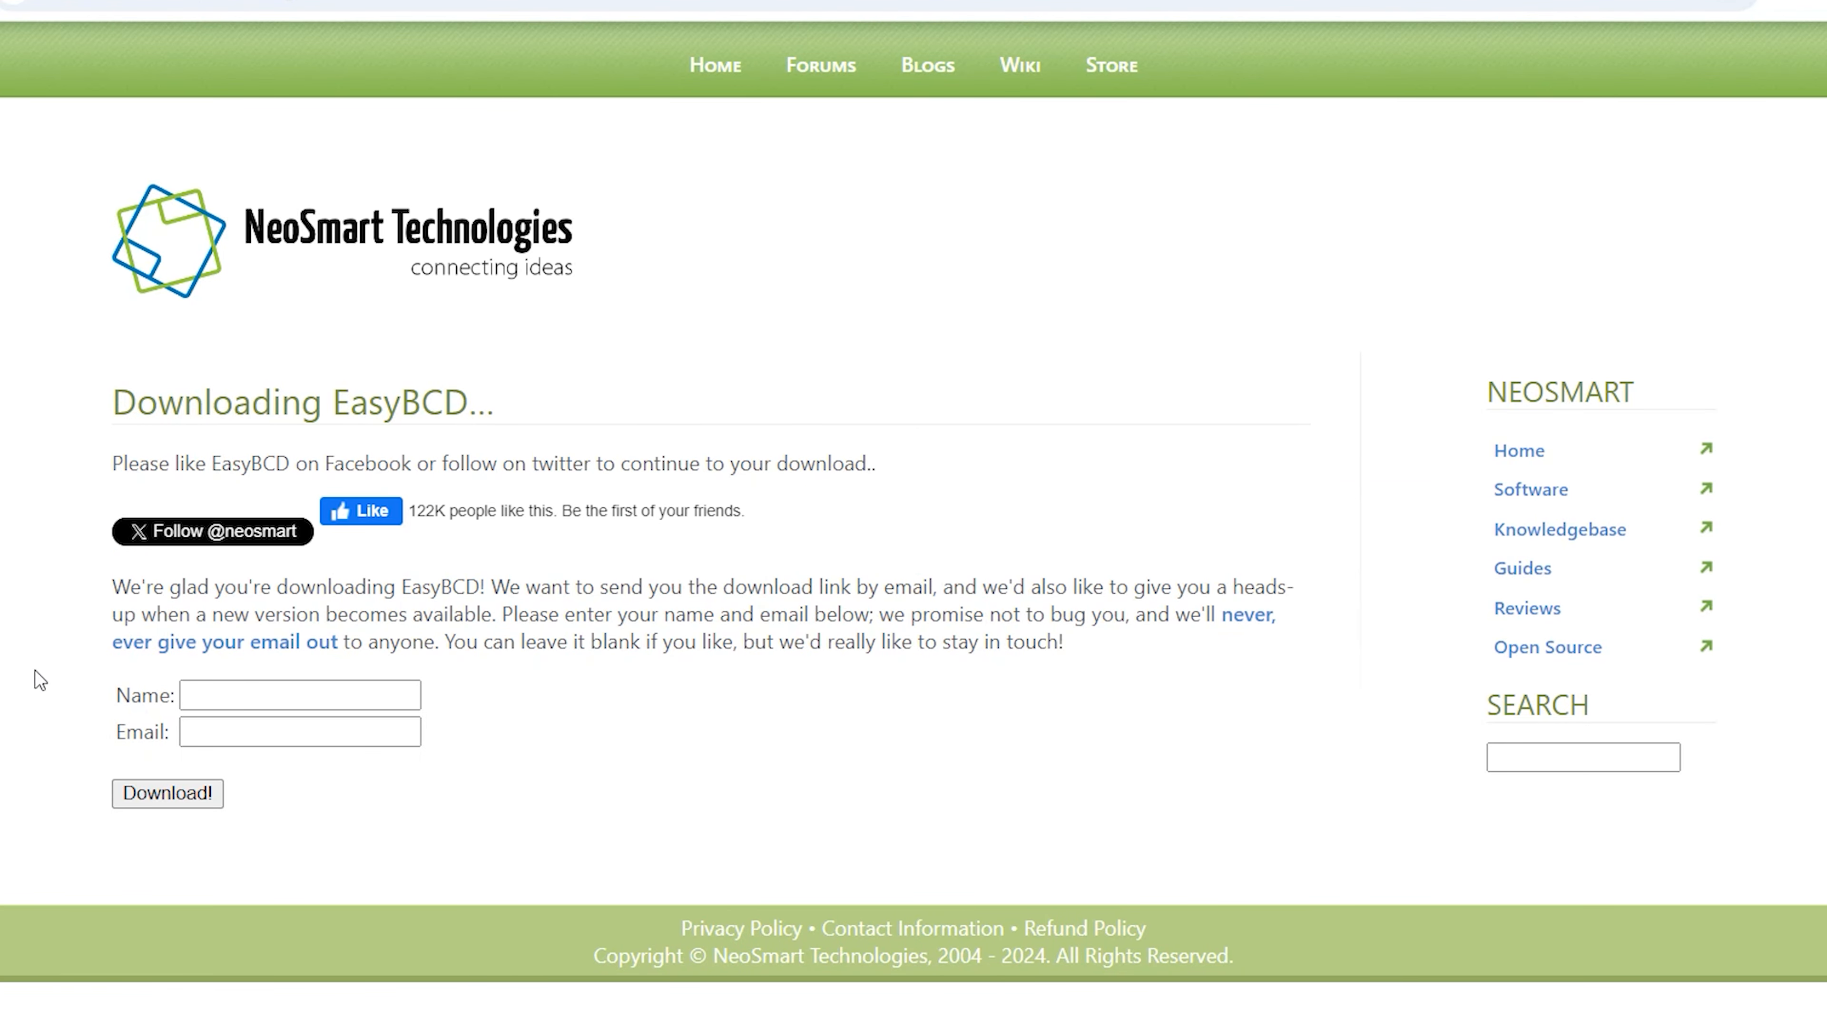
left_click_drag(58, 674, 173, 732)
left_click(281, 779)
left_click(167, 793)
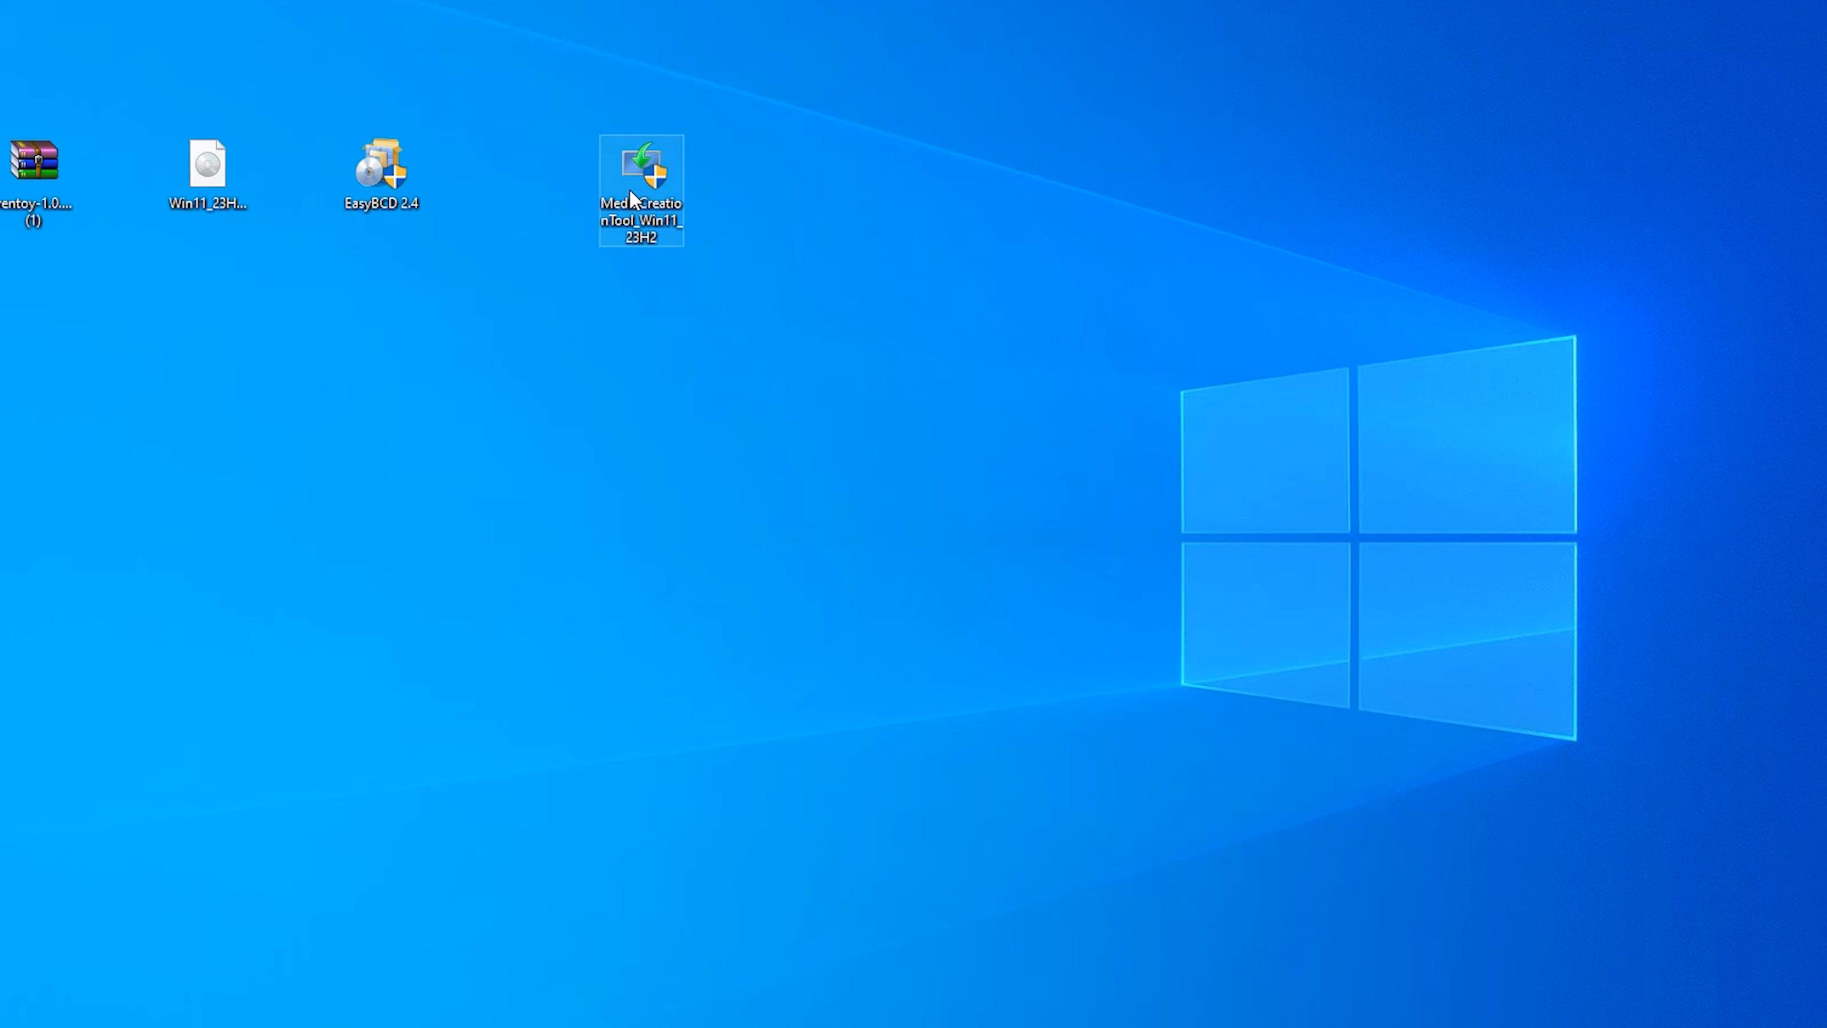
- Move the MediaCreationTool_Win11_23H2 file directly below EasyBCD 2.4 on the desktop
left_click(631, 195)
left_click_drag(641, 184, 417, 284)
left_click(510, 340)
left_click(207, 173)
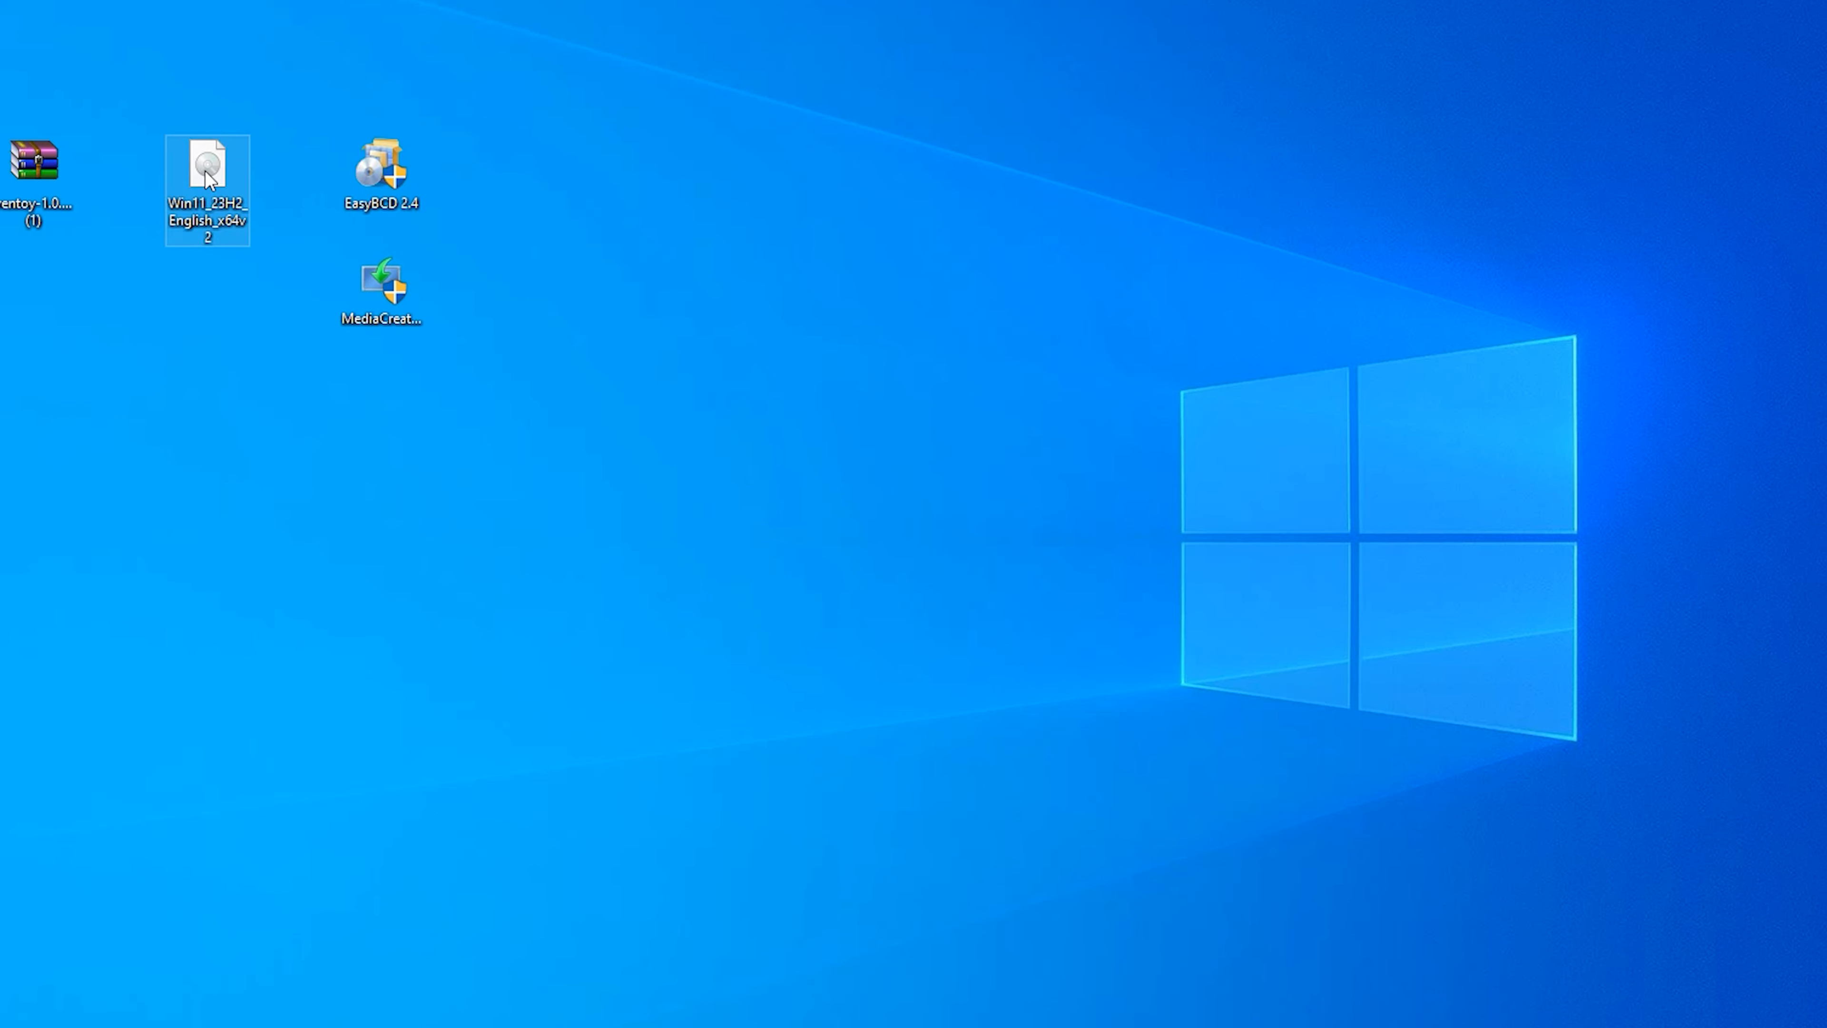
left_click(546, 347)
left_click_drag(623, 386, 586, 374)
left_click_drag(414, 296, 368, 263)
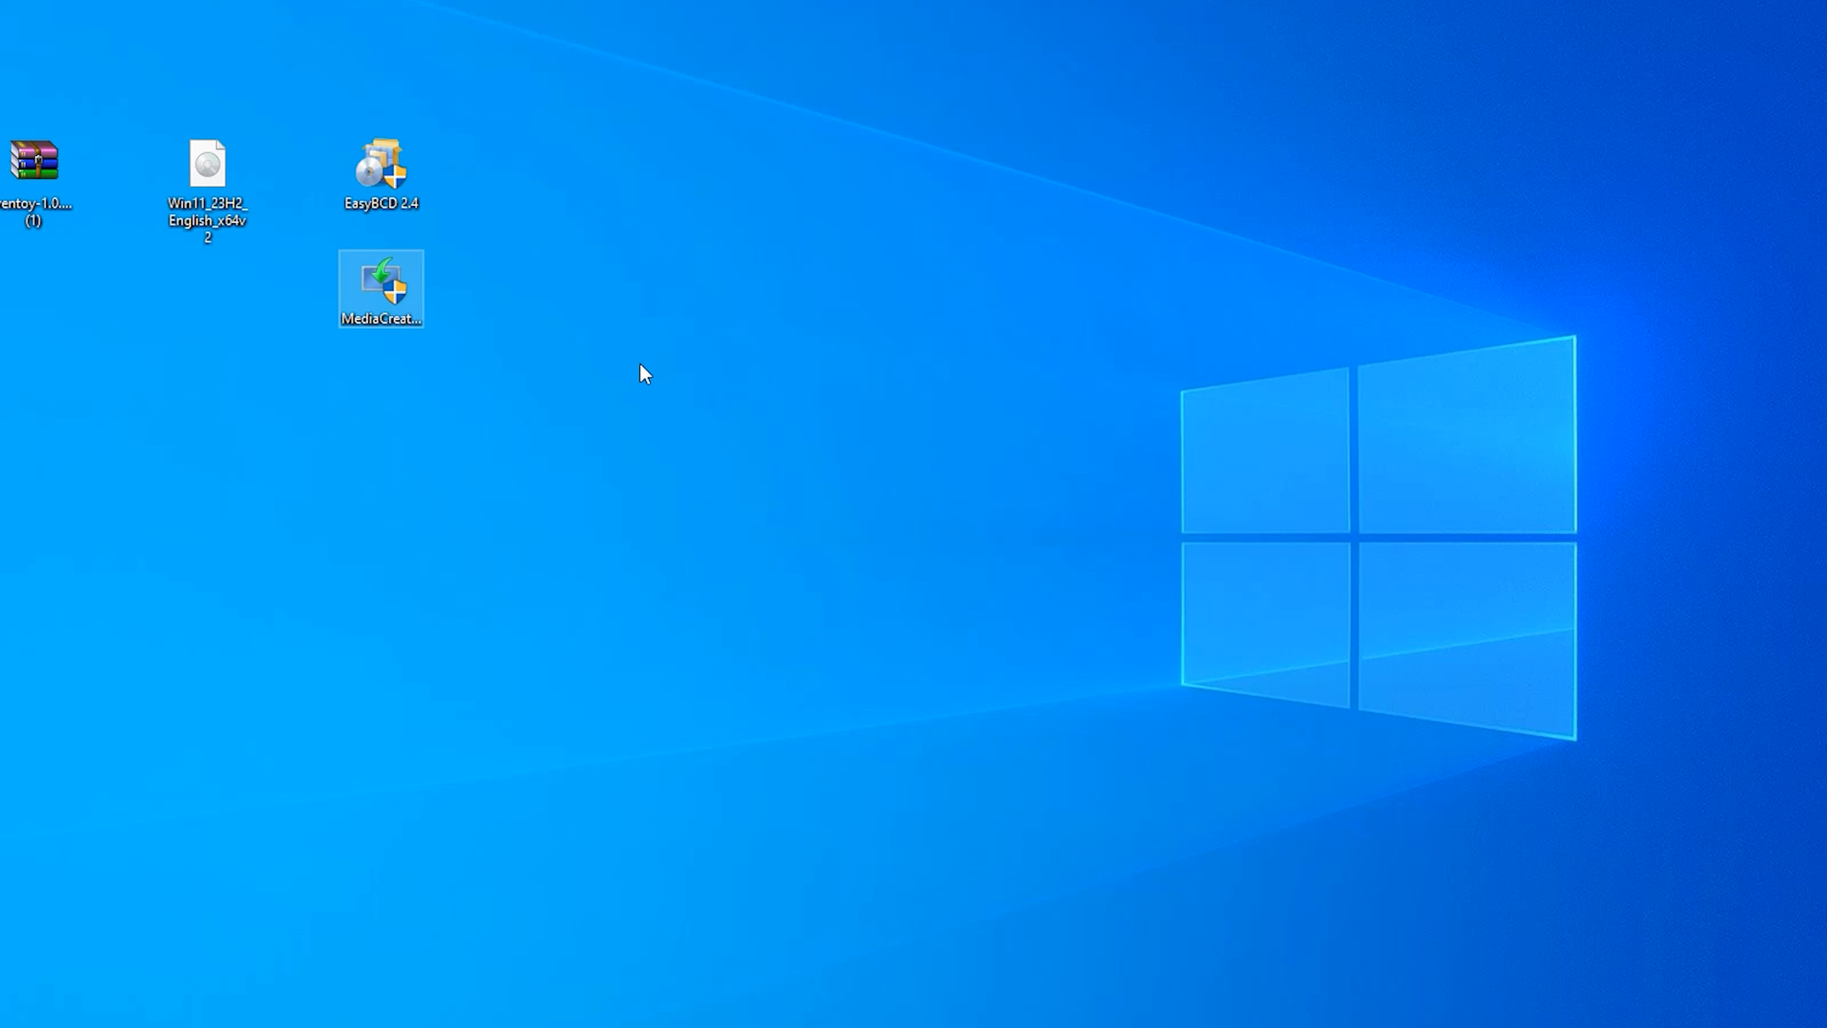
left_click(641, 364)
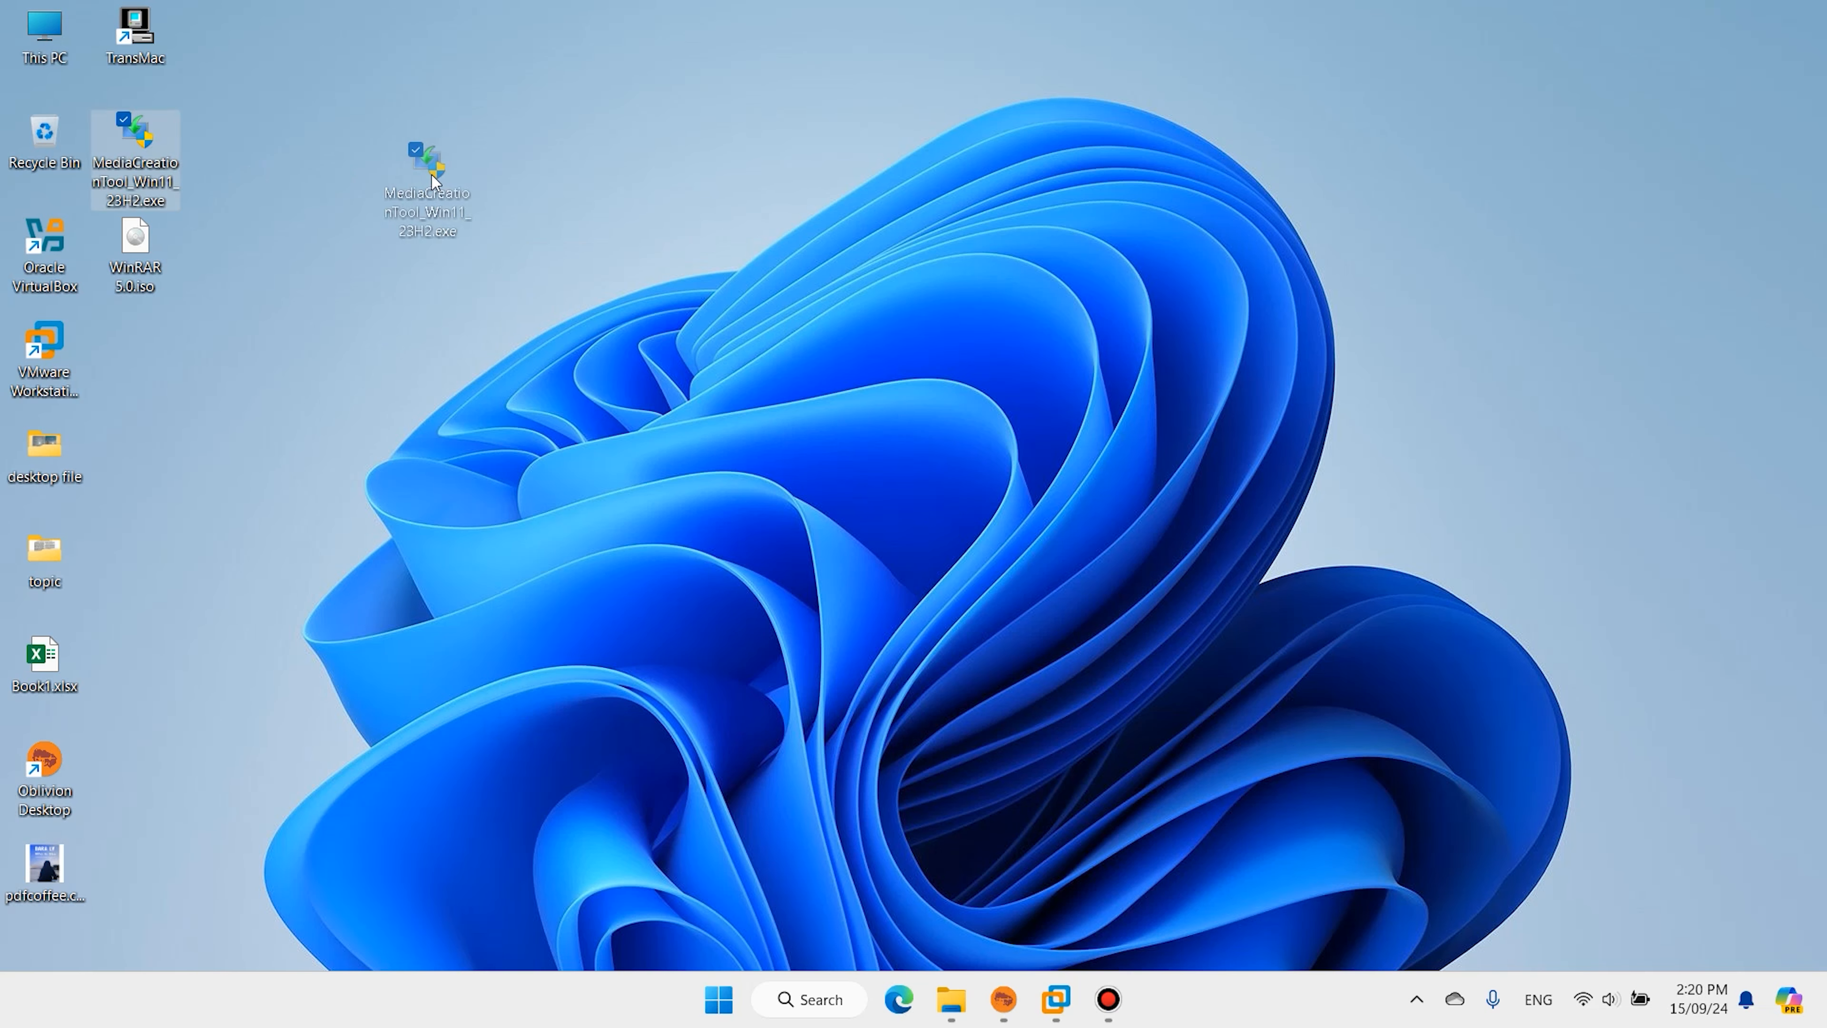
- Move MediaCreationTool_Win11_23H2.exe to a free desktop area, then run it and accept the licence terms
left_click_drag(421, 165, 429, 169)
left_click(522, 250)
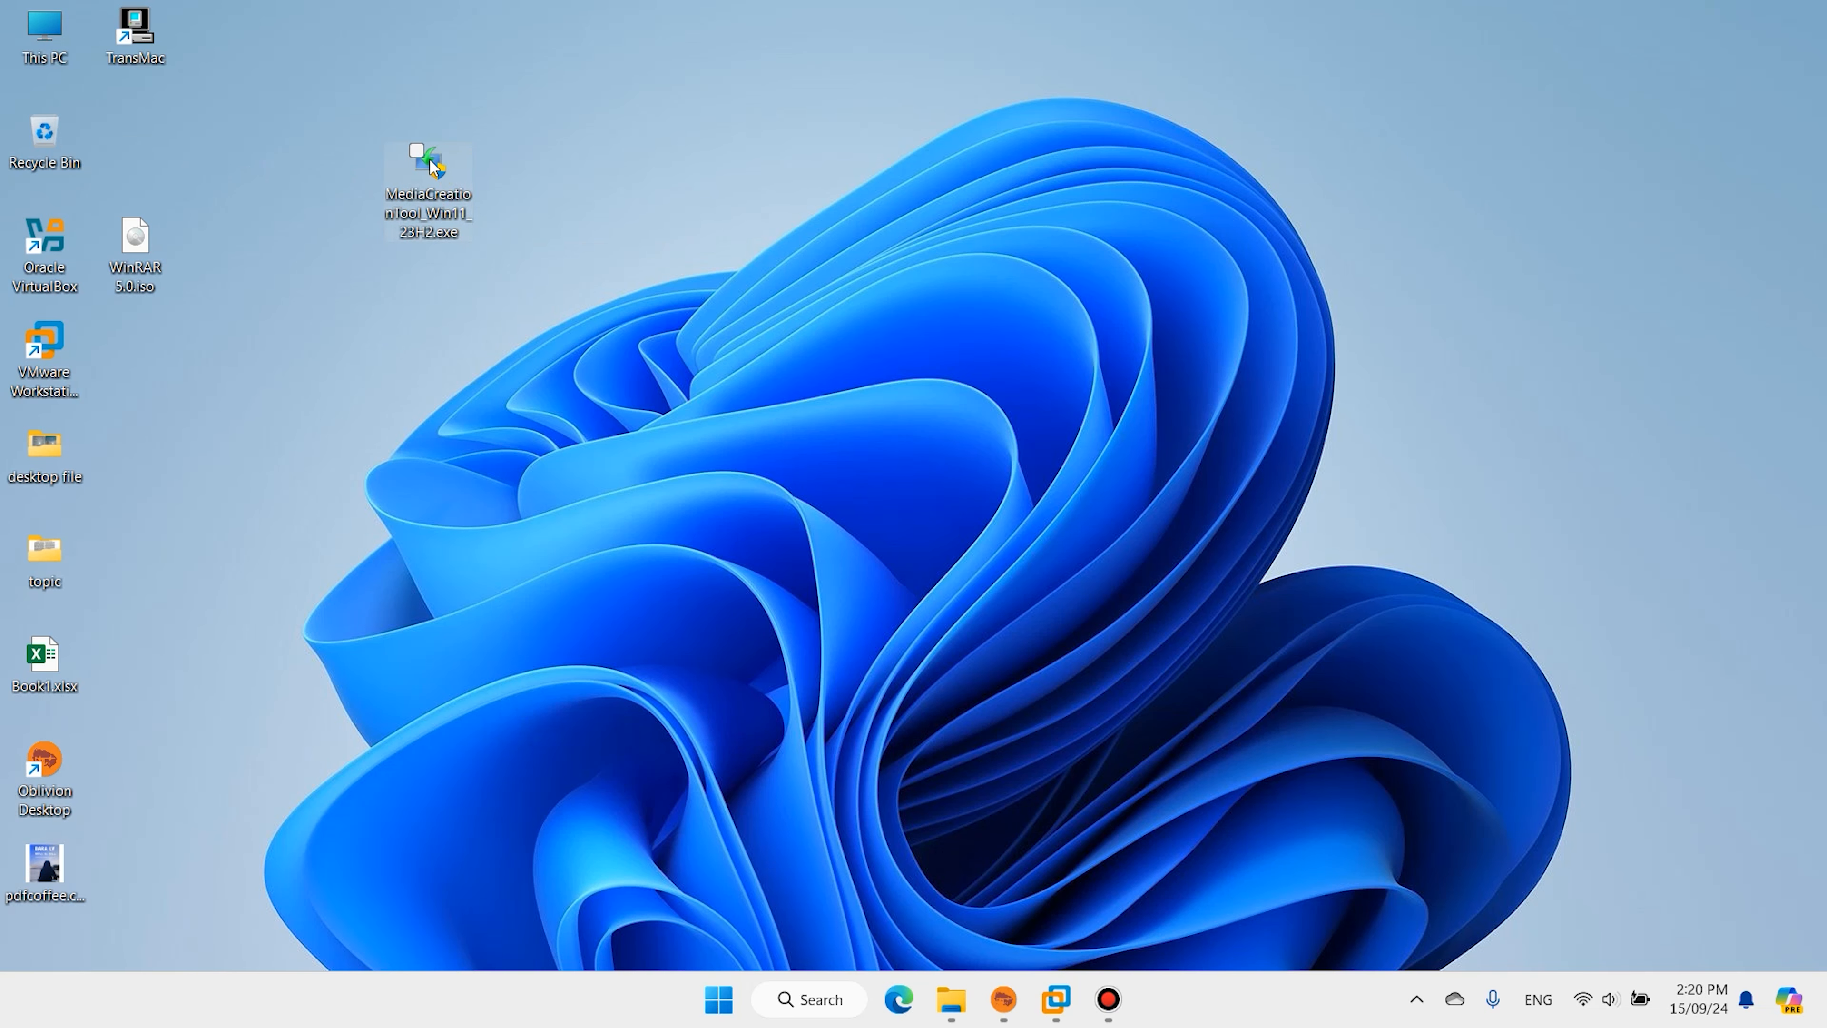
double_click(430, 160)
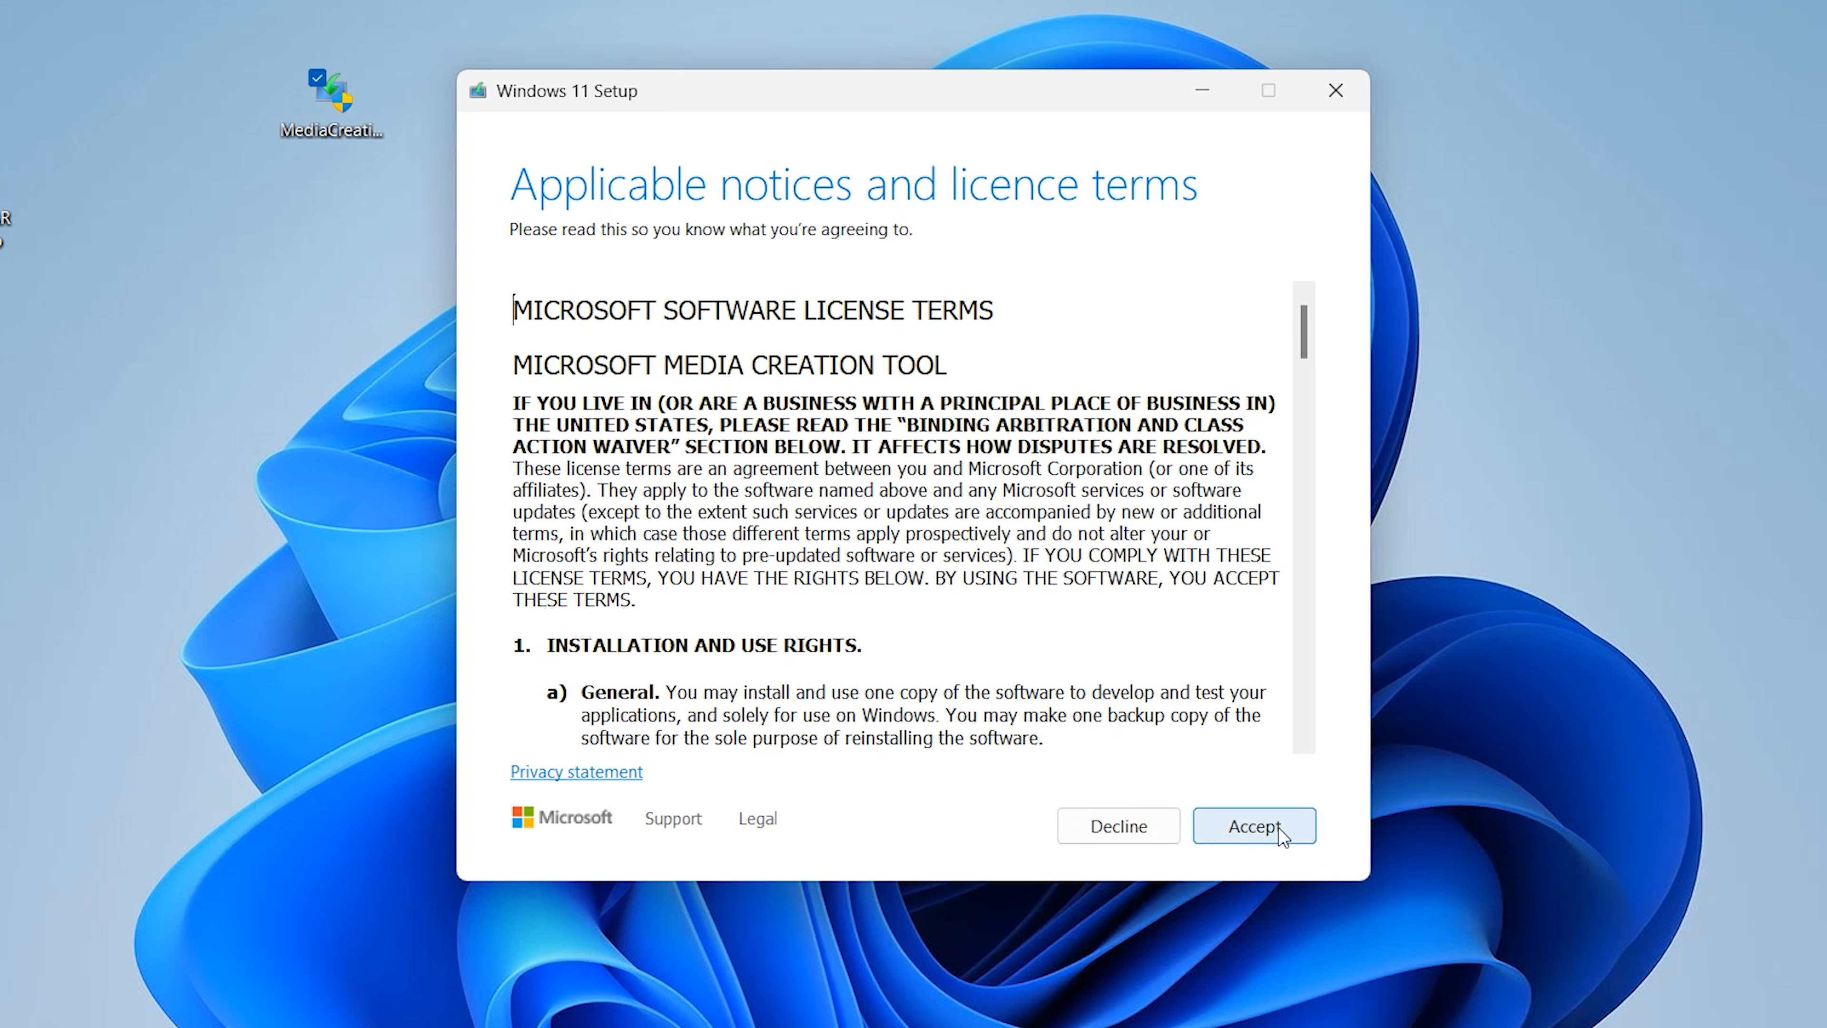
left_click(1280, 827)
left_click(1243, 831)
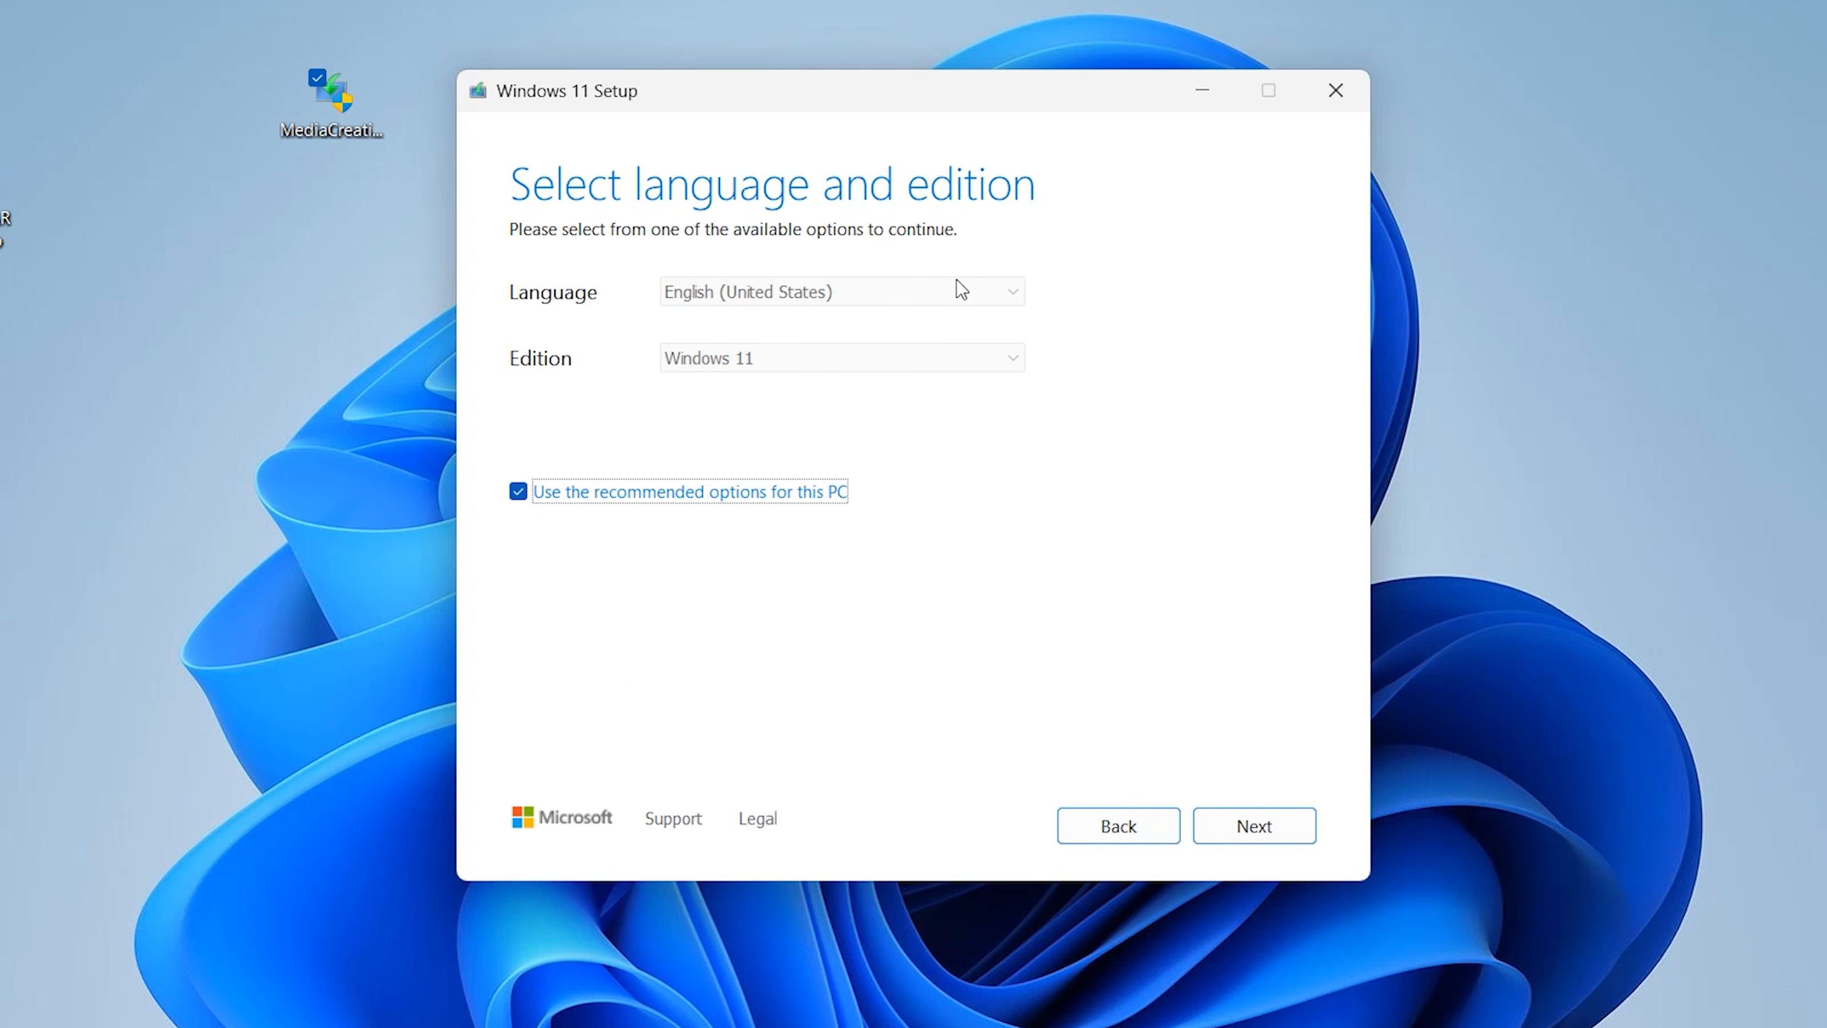
- Keep the recommended language and edition, choose ISO file as the media, and save it as Windows.iso on the Desktop
left_click(1264, 825)
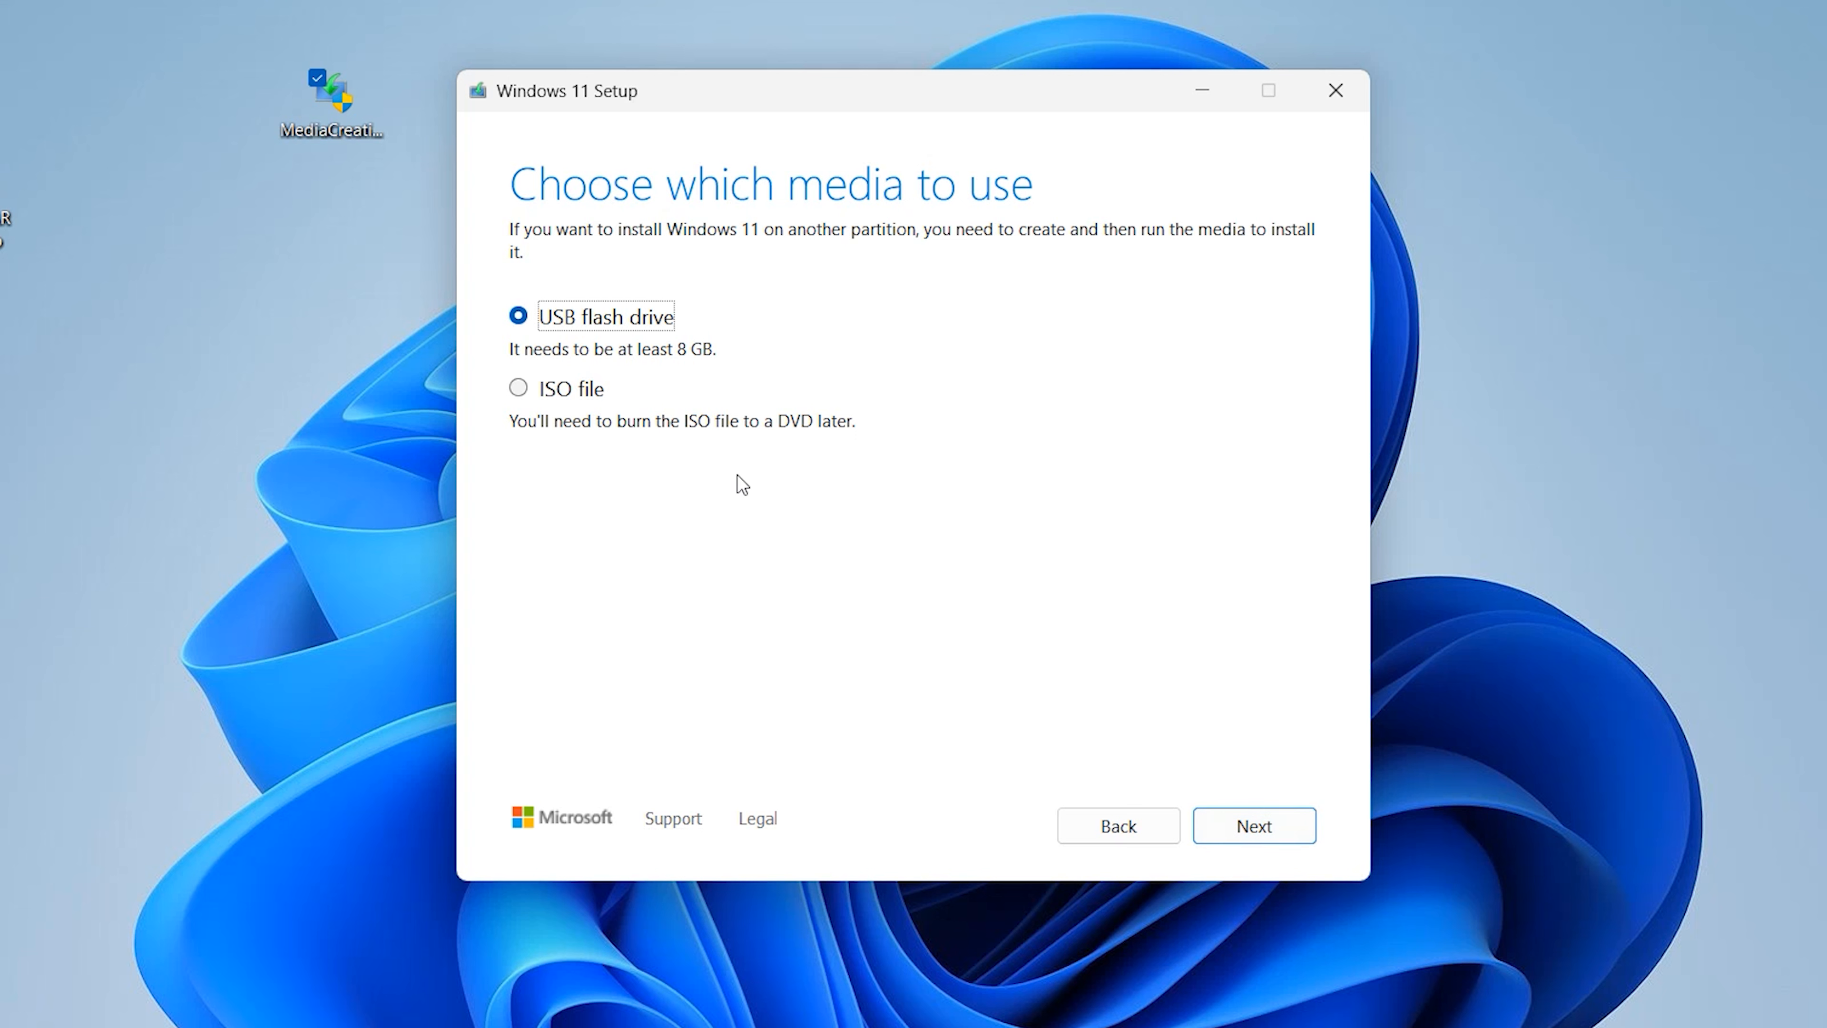
left_click(518, 389)
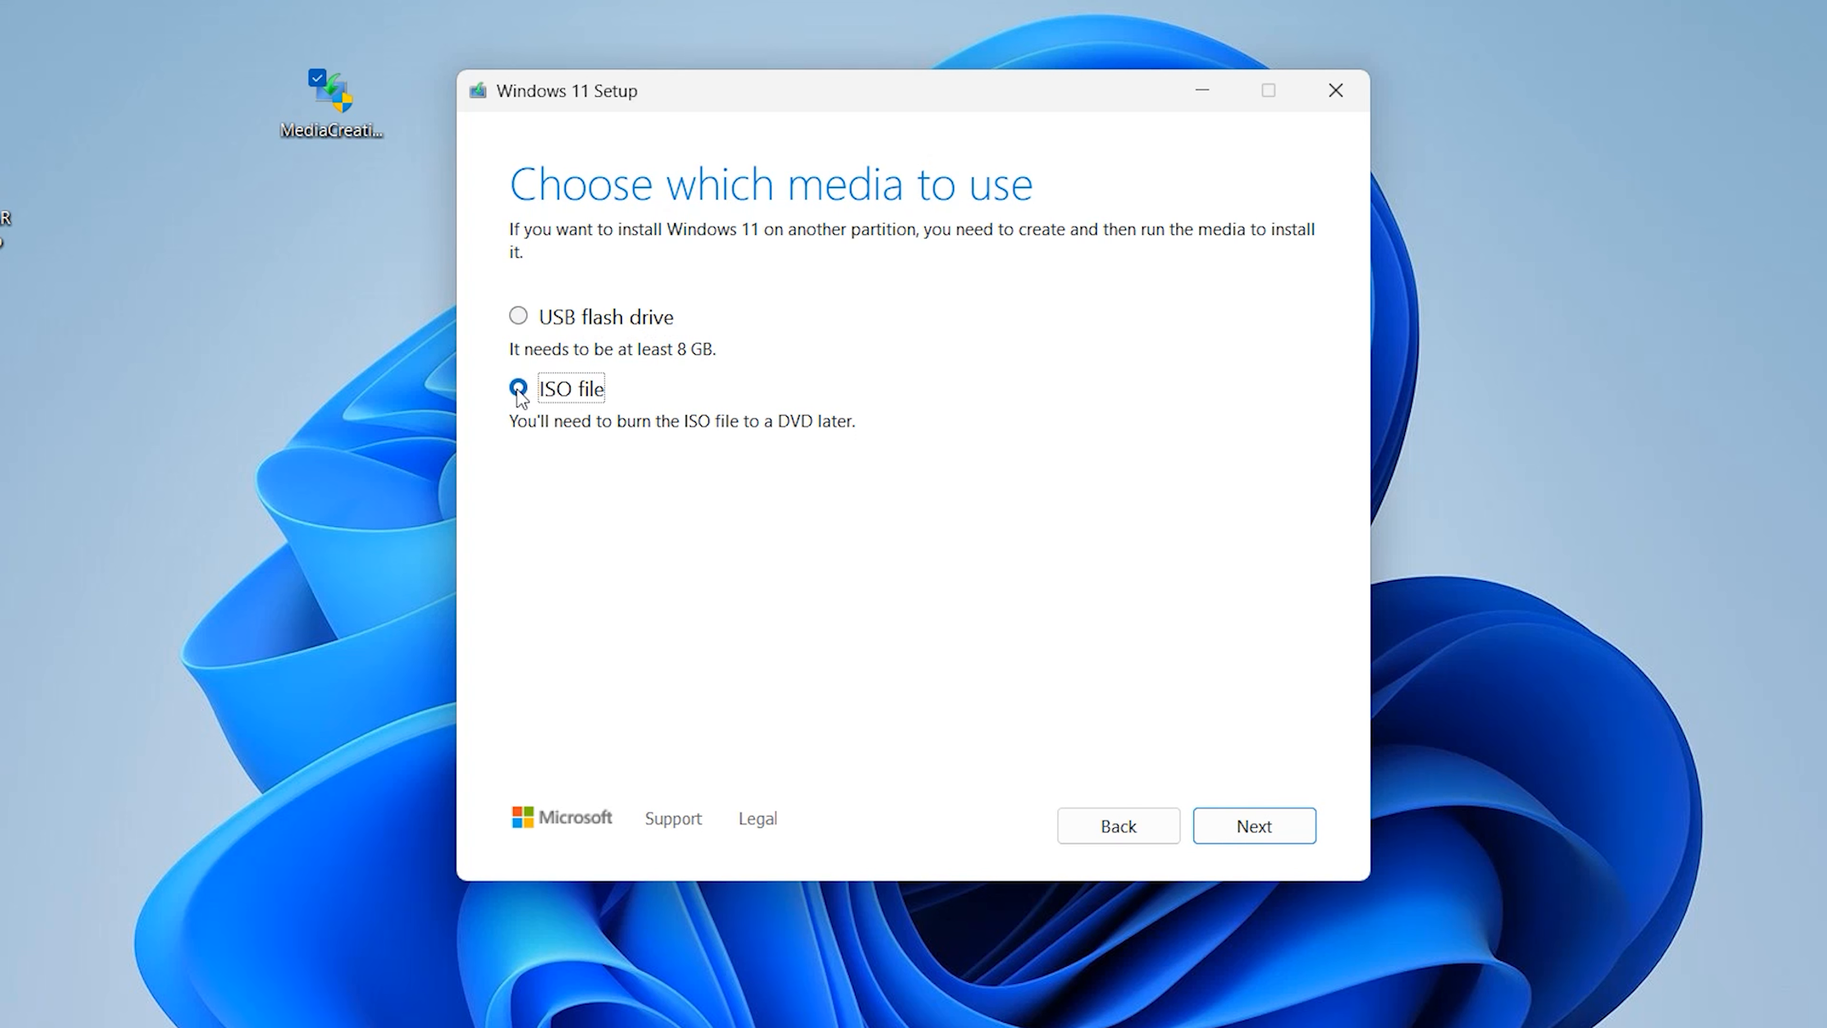
left_click(1242, 831)
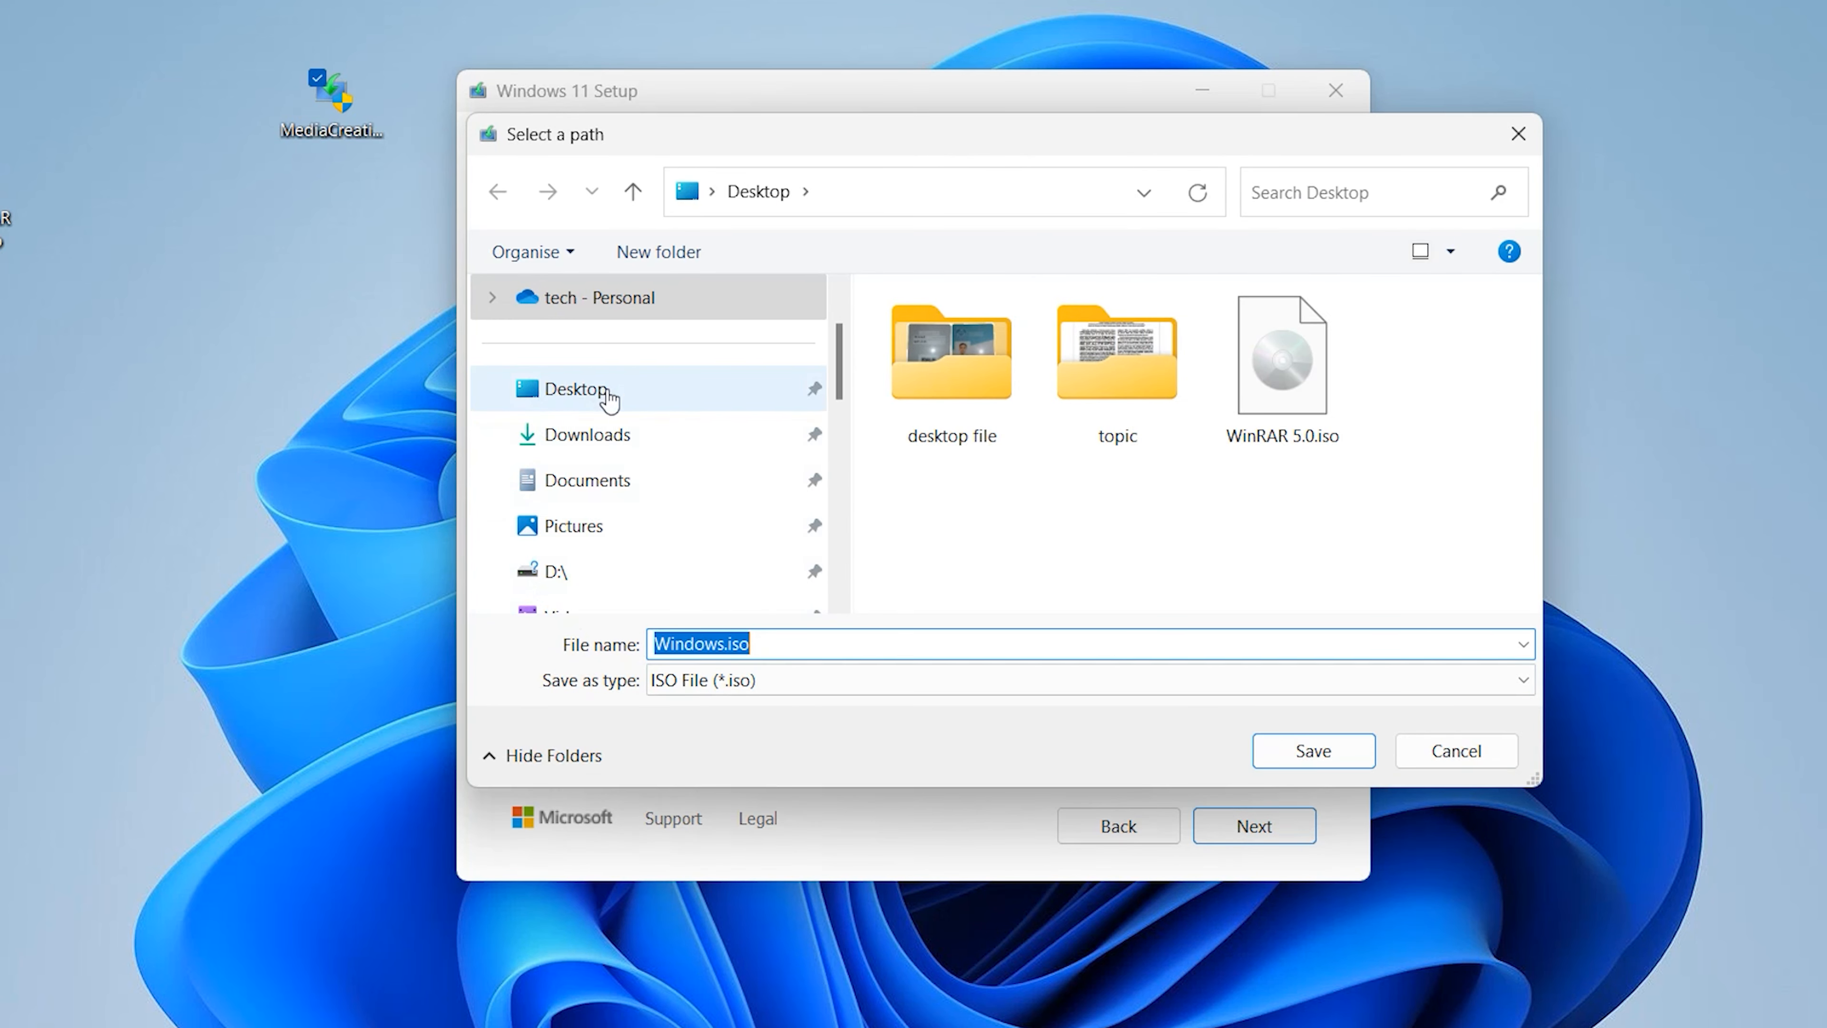
left_click(552, 401)
left_click(1331, 751)
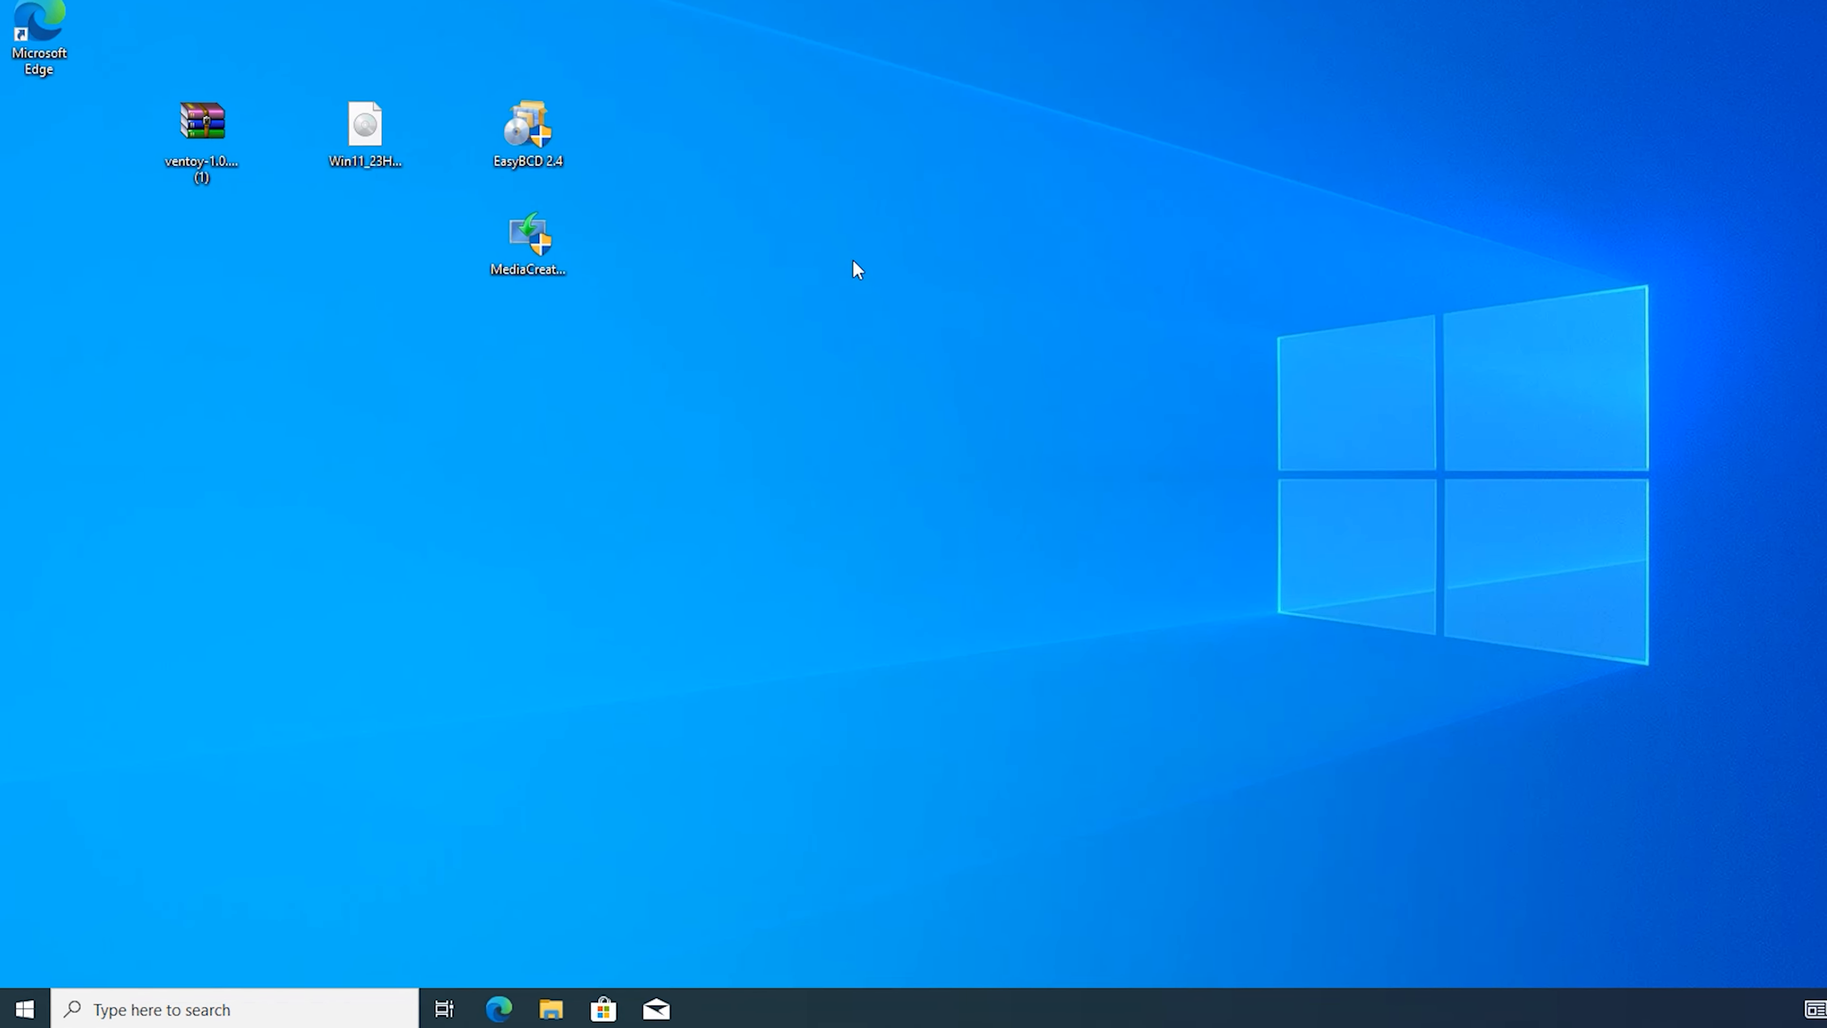
- Open Disk Management on the Windows 10 computer
right_click(24, 1011)
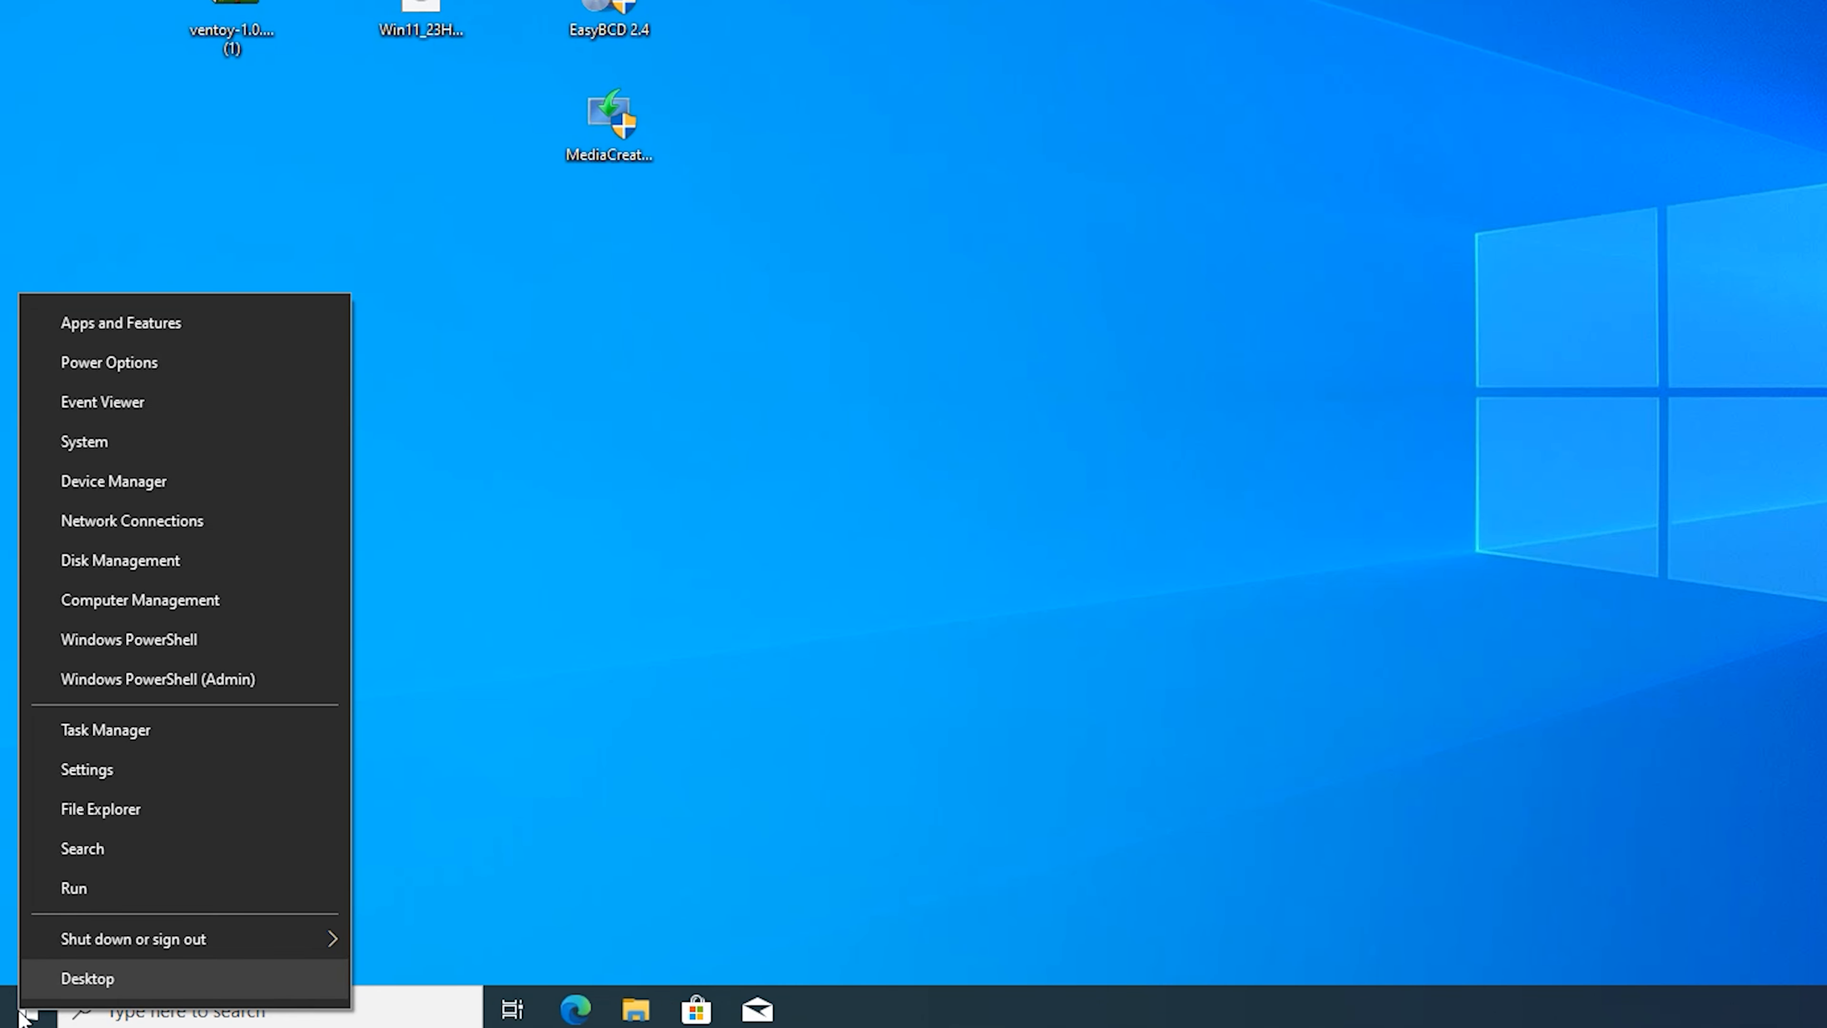
left_click(160, 561)
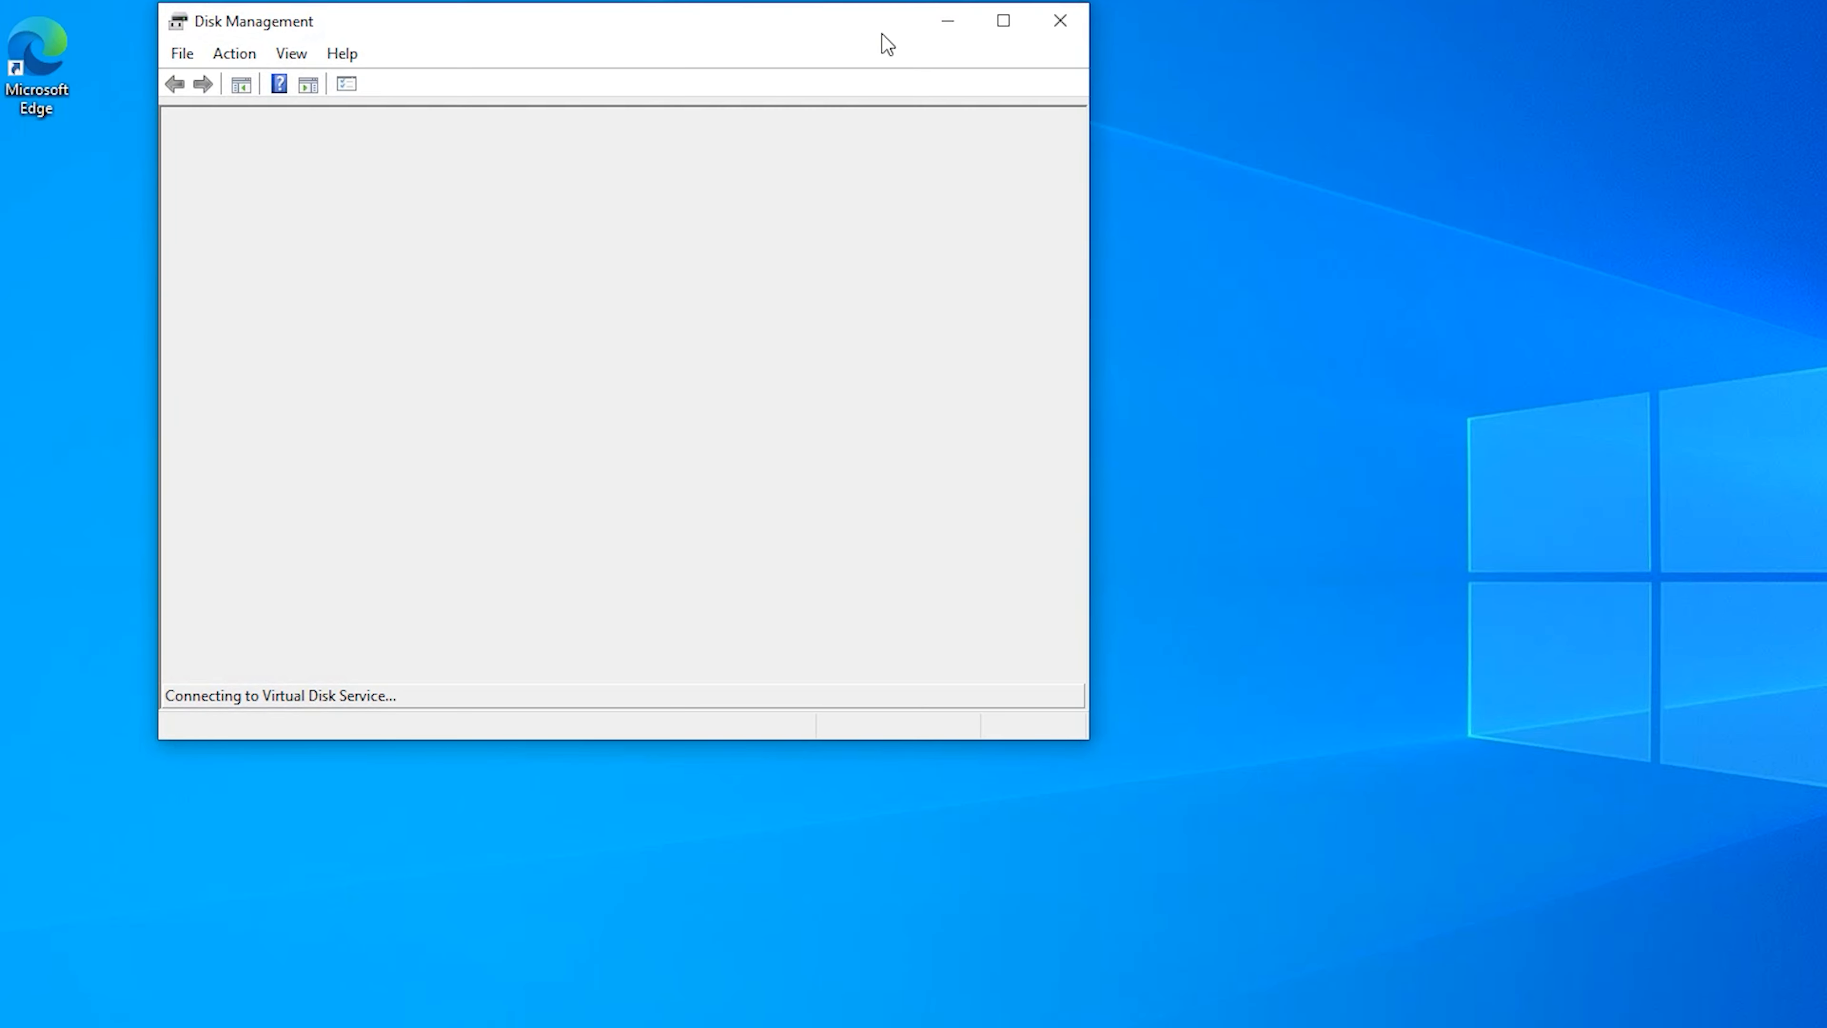
- Shrink the C: volume by 10000 MB
left_click_drag(741, 24, 1247, 67)
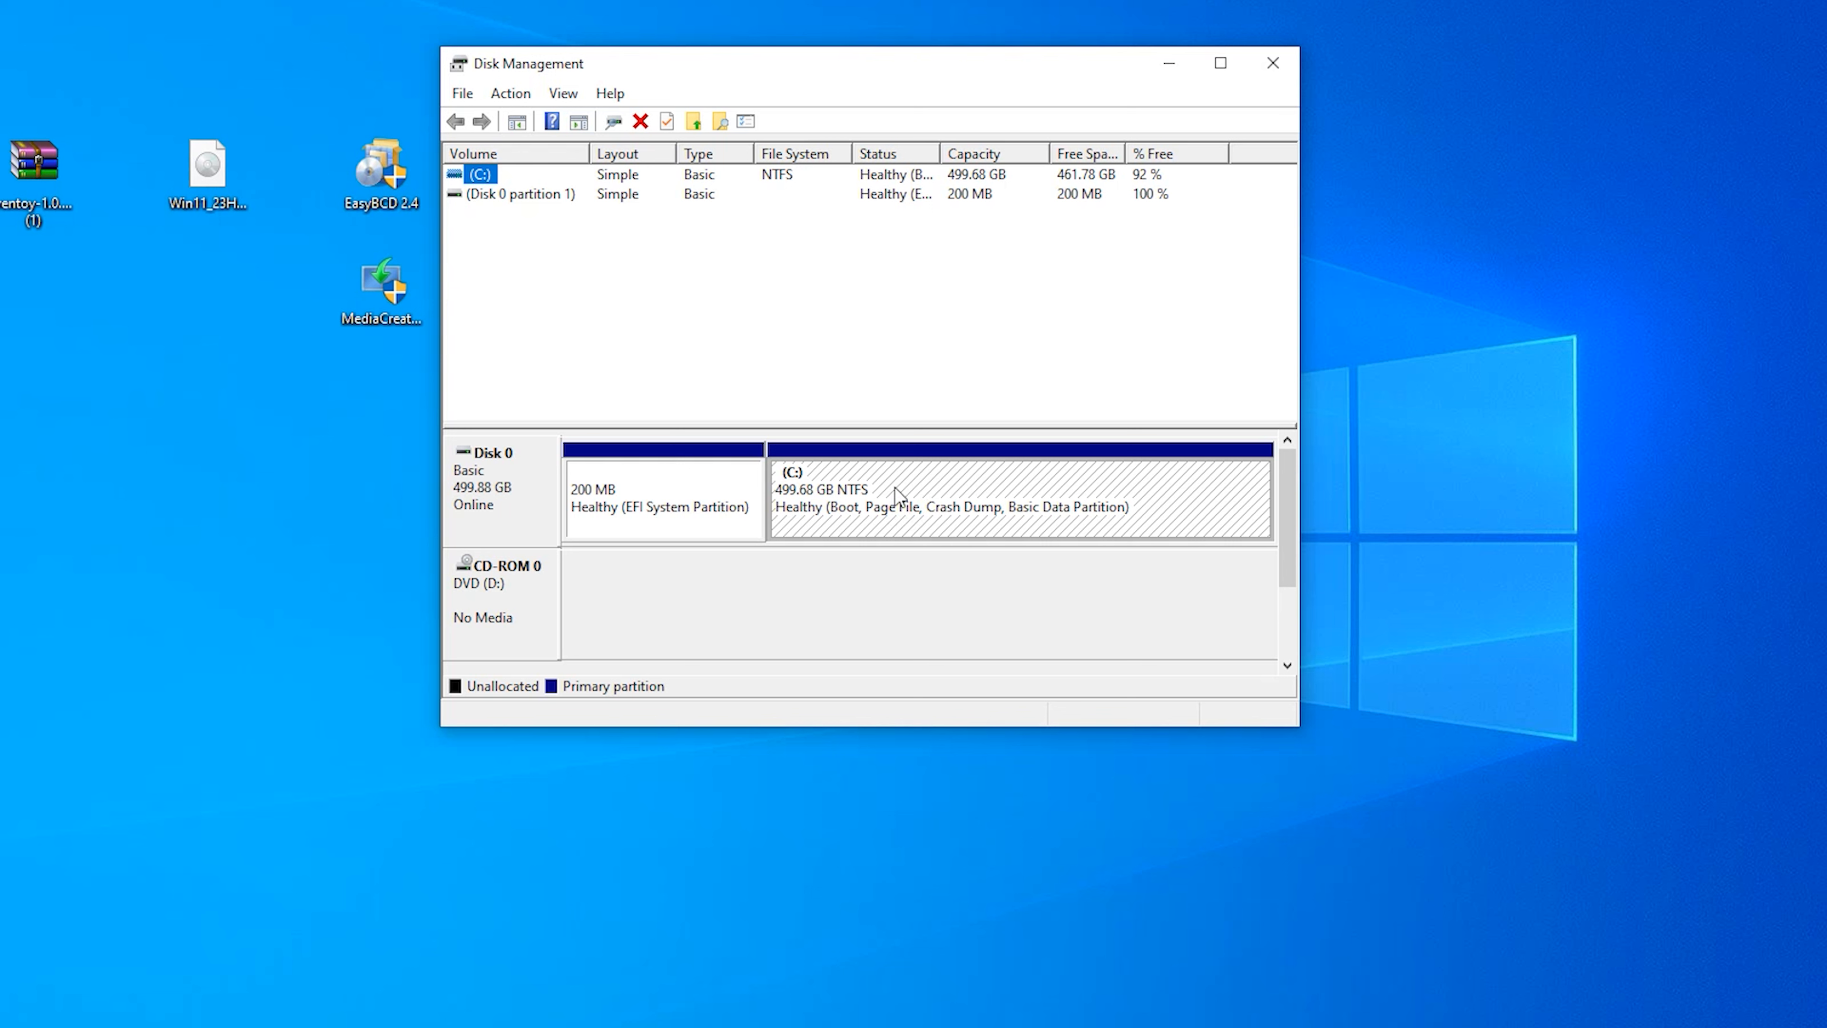
right_click(910, 476)
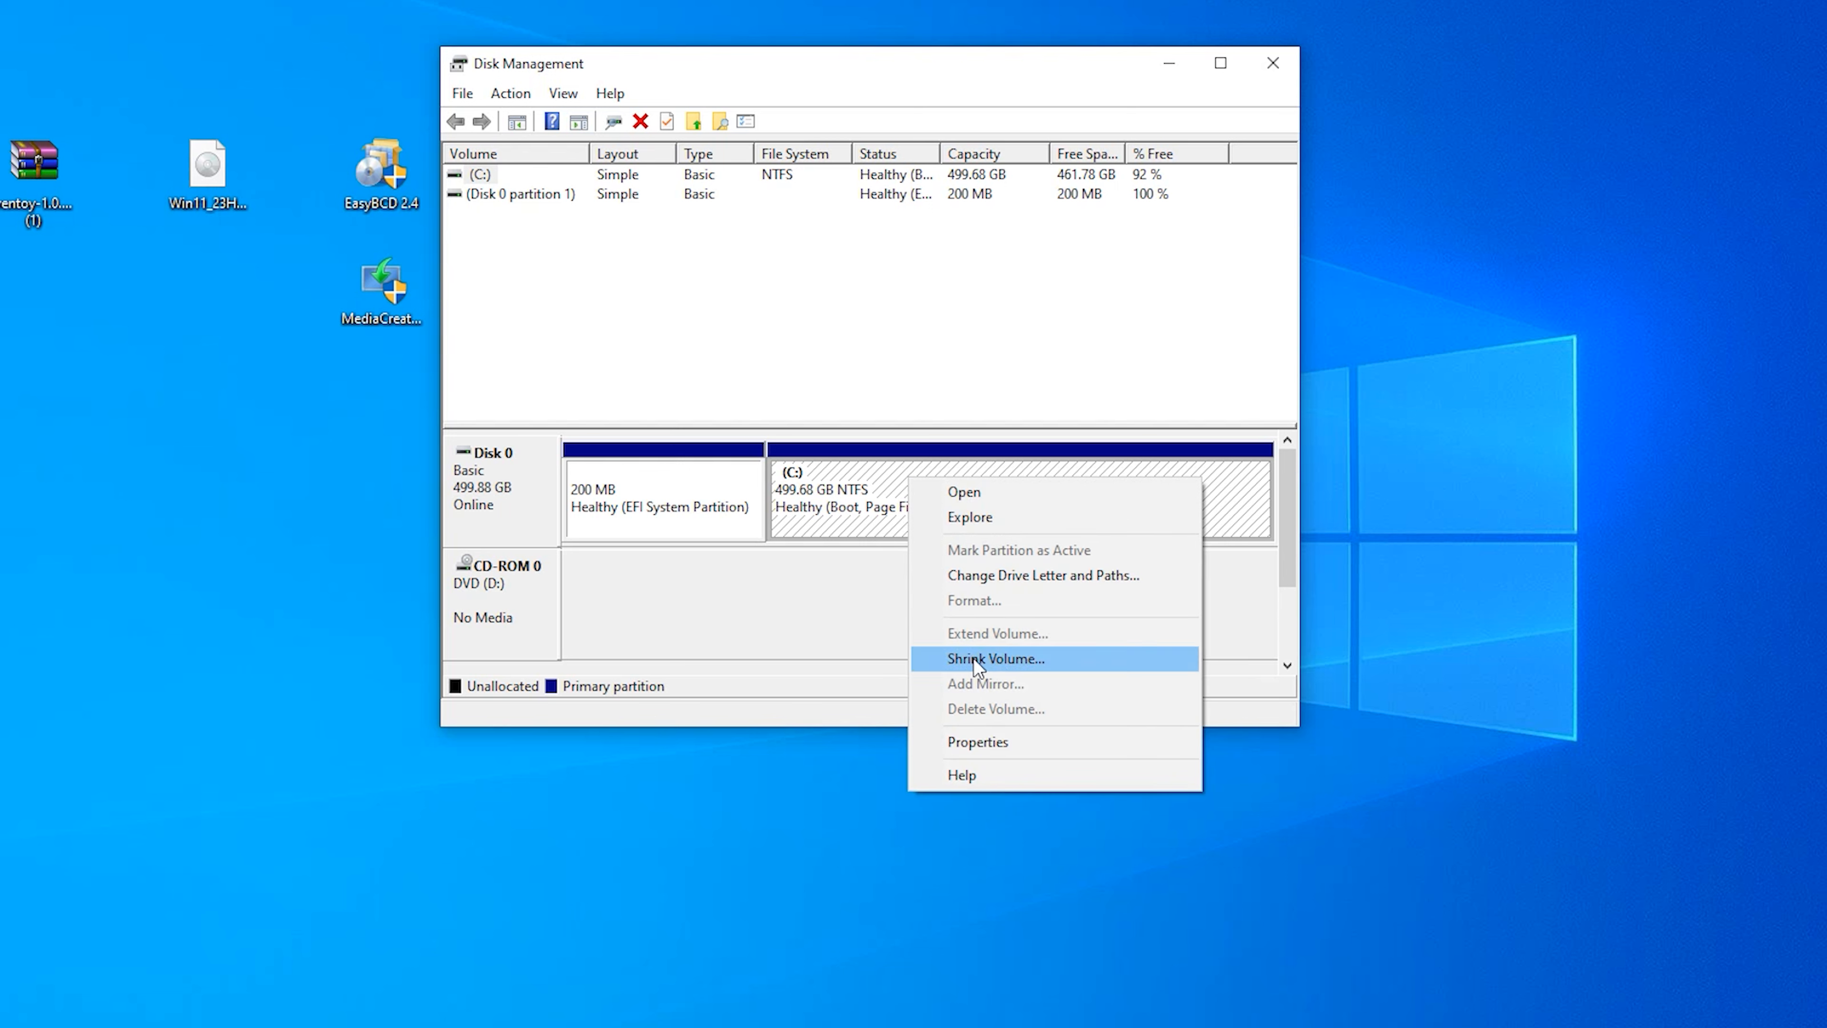
left_click(996, 658)
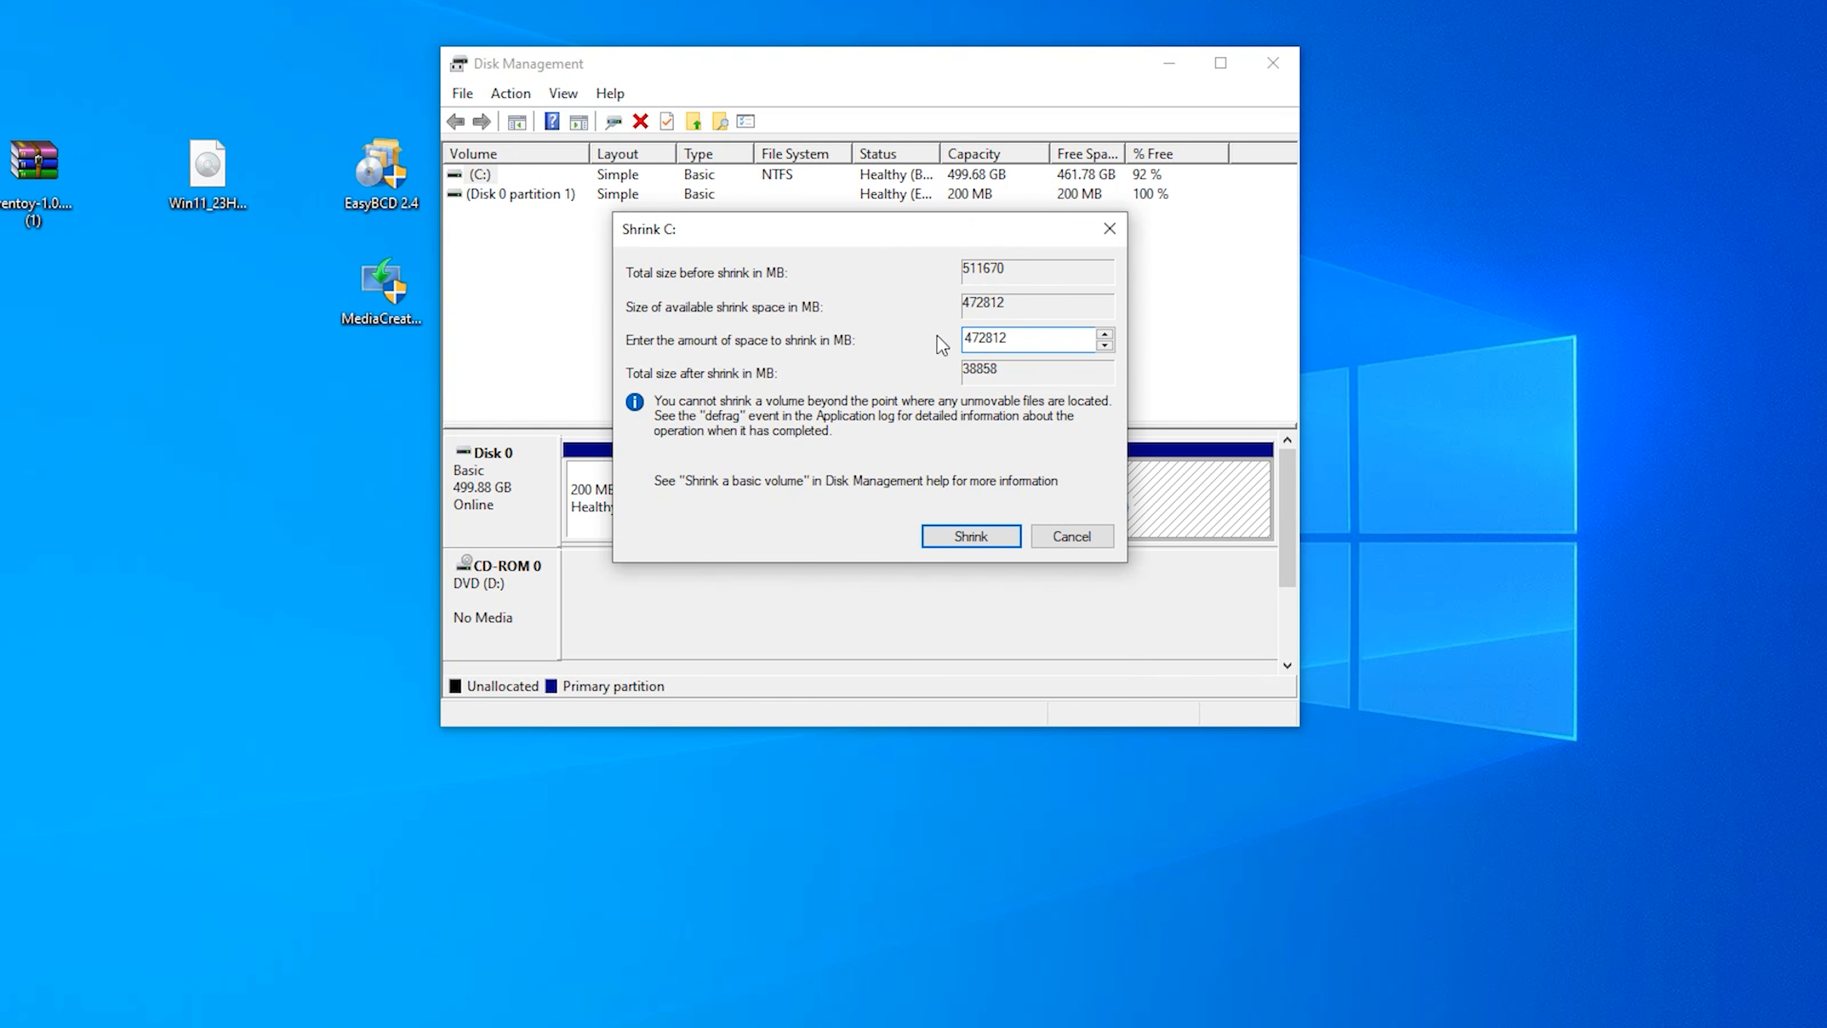
key("BackSpace")
key("BackSpace")
key("BackSpace")
key("BackSpace")
key("BackSpace")
type("10000")
left_click(964, 545)
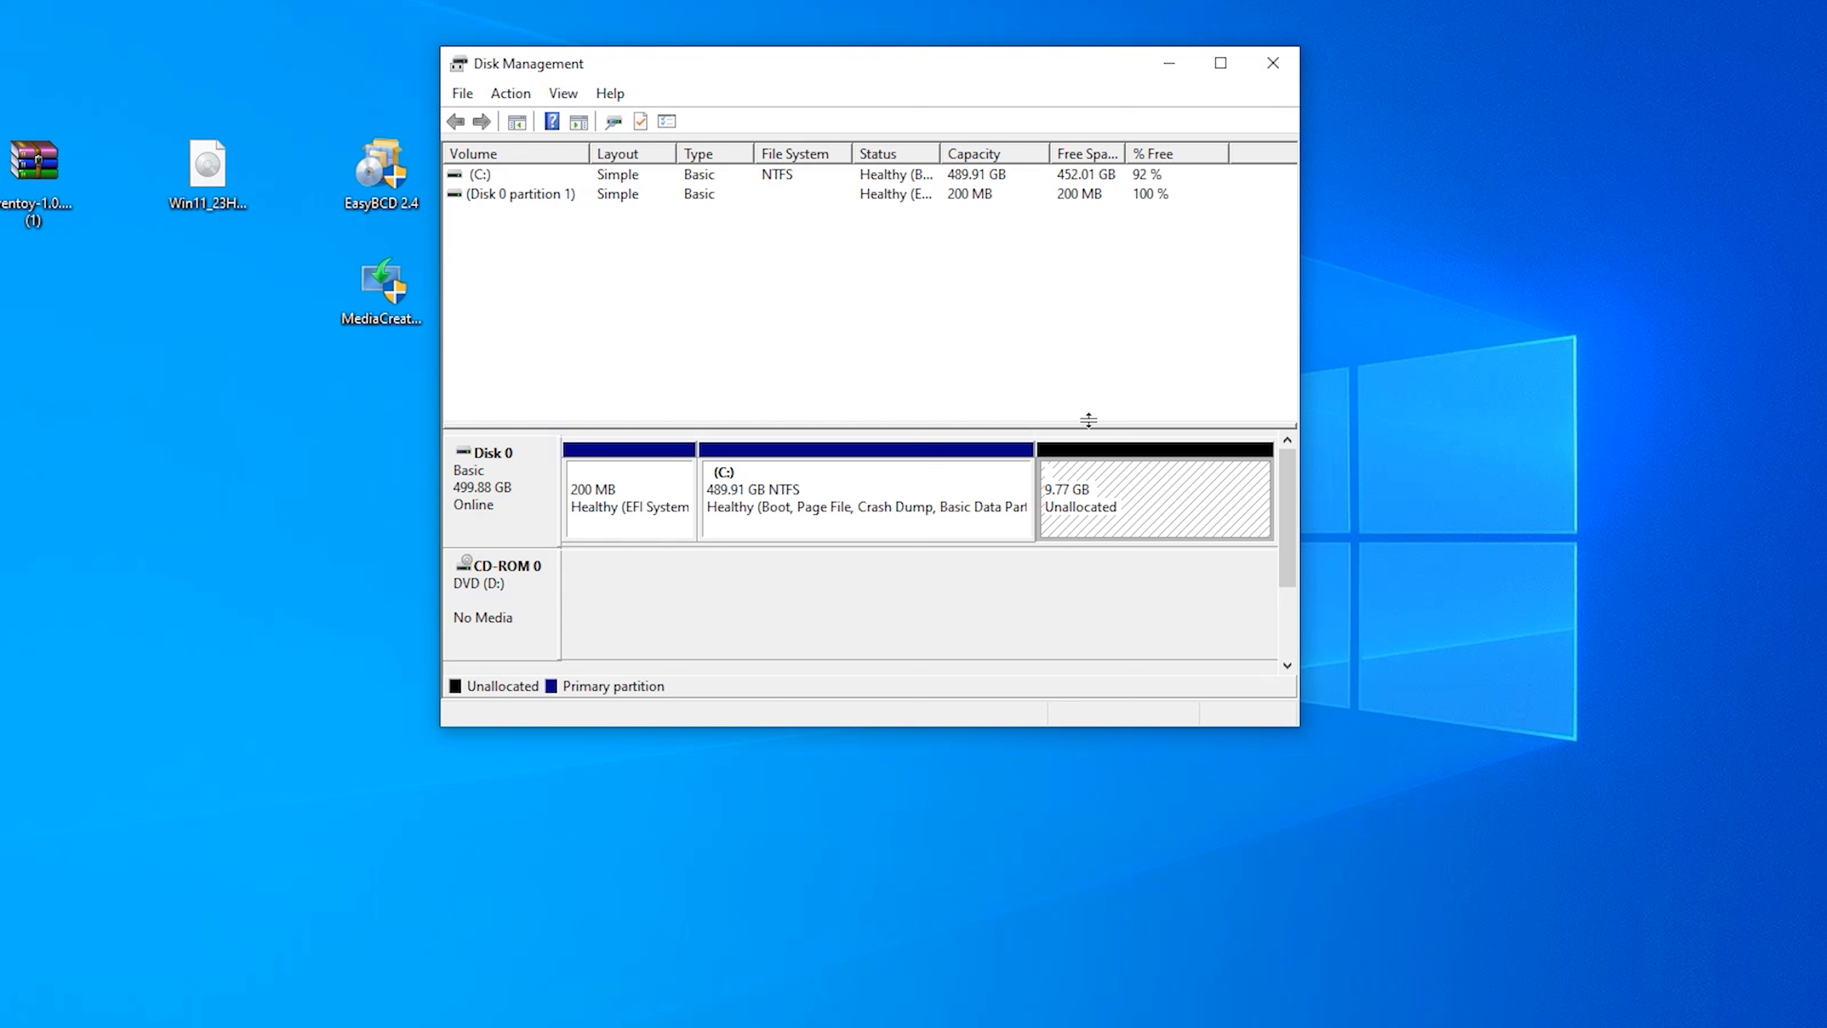
- Start a new simple volume in the unallocated space, keep the default size, and assign it drive letter A
right_click(1117, 491)
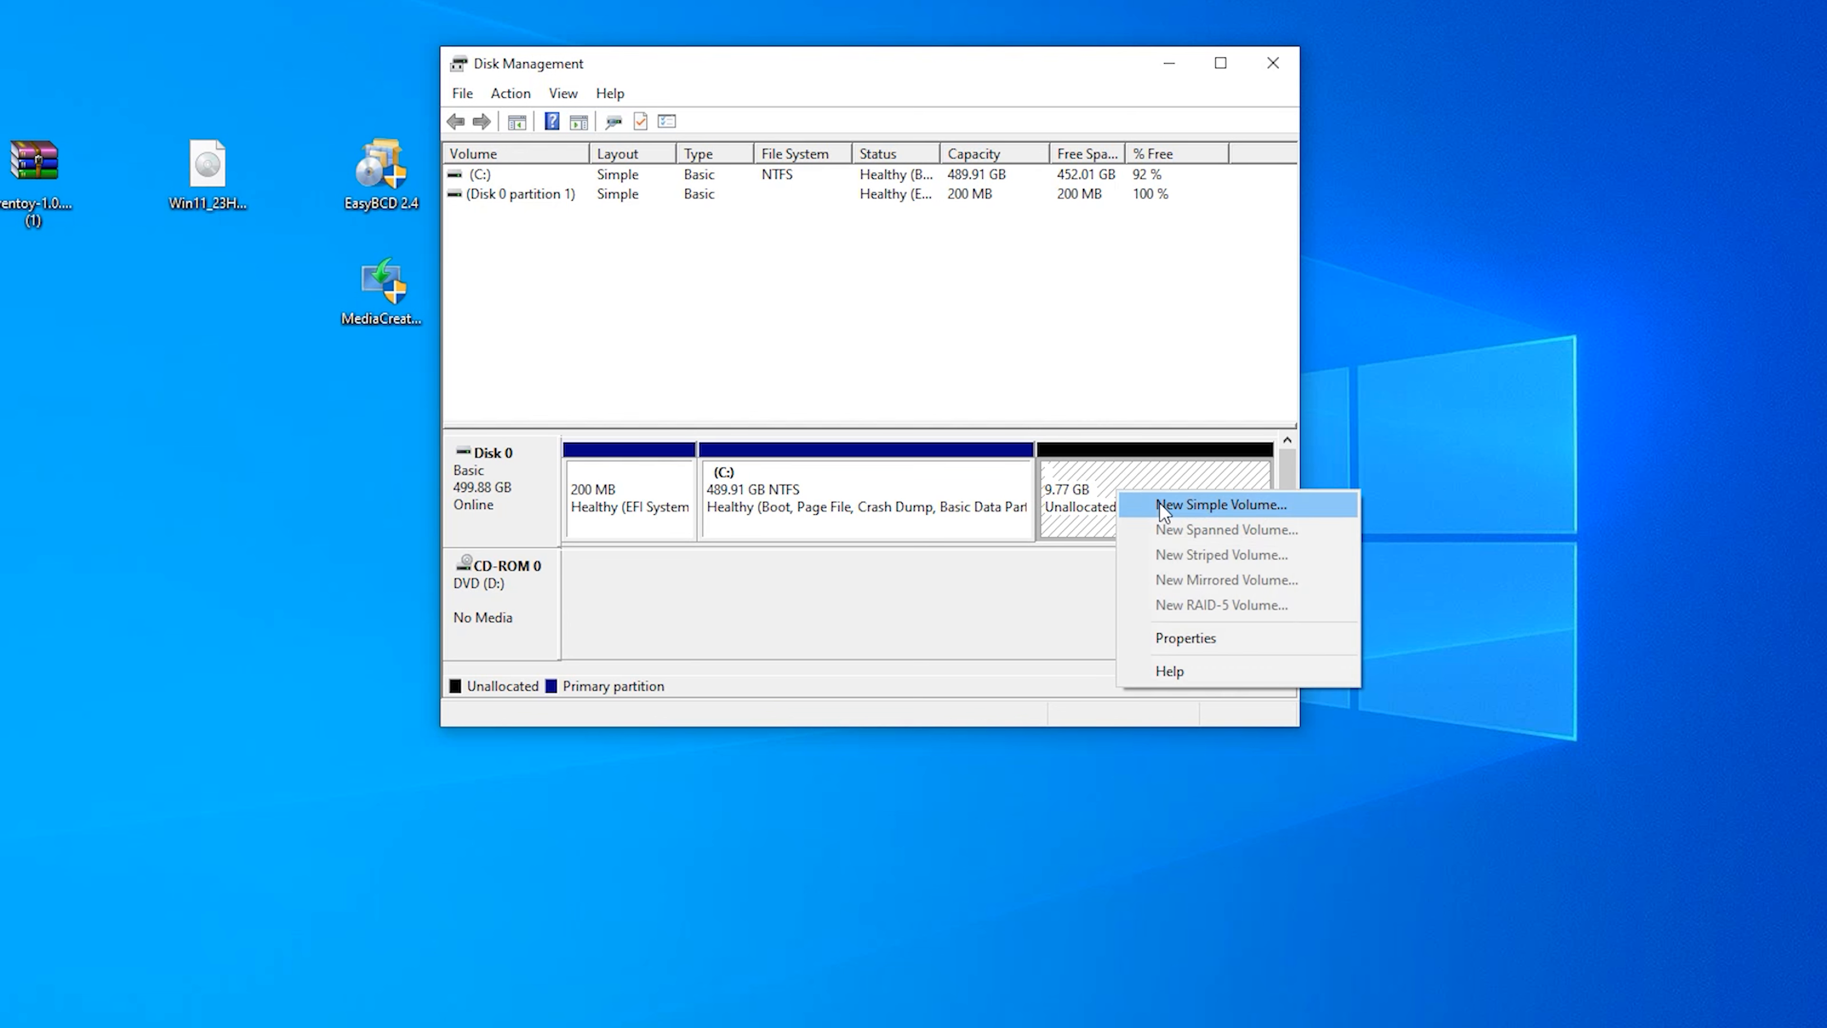
left_click(1197, 508)
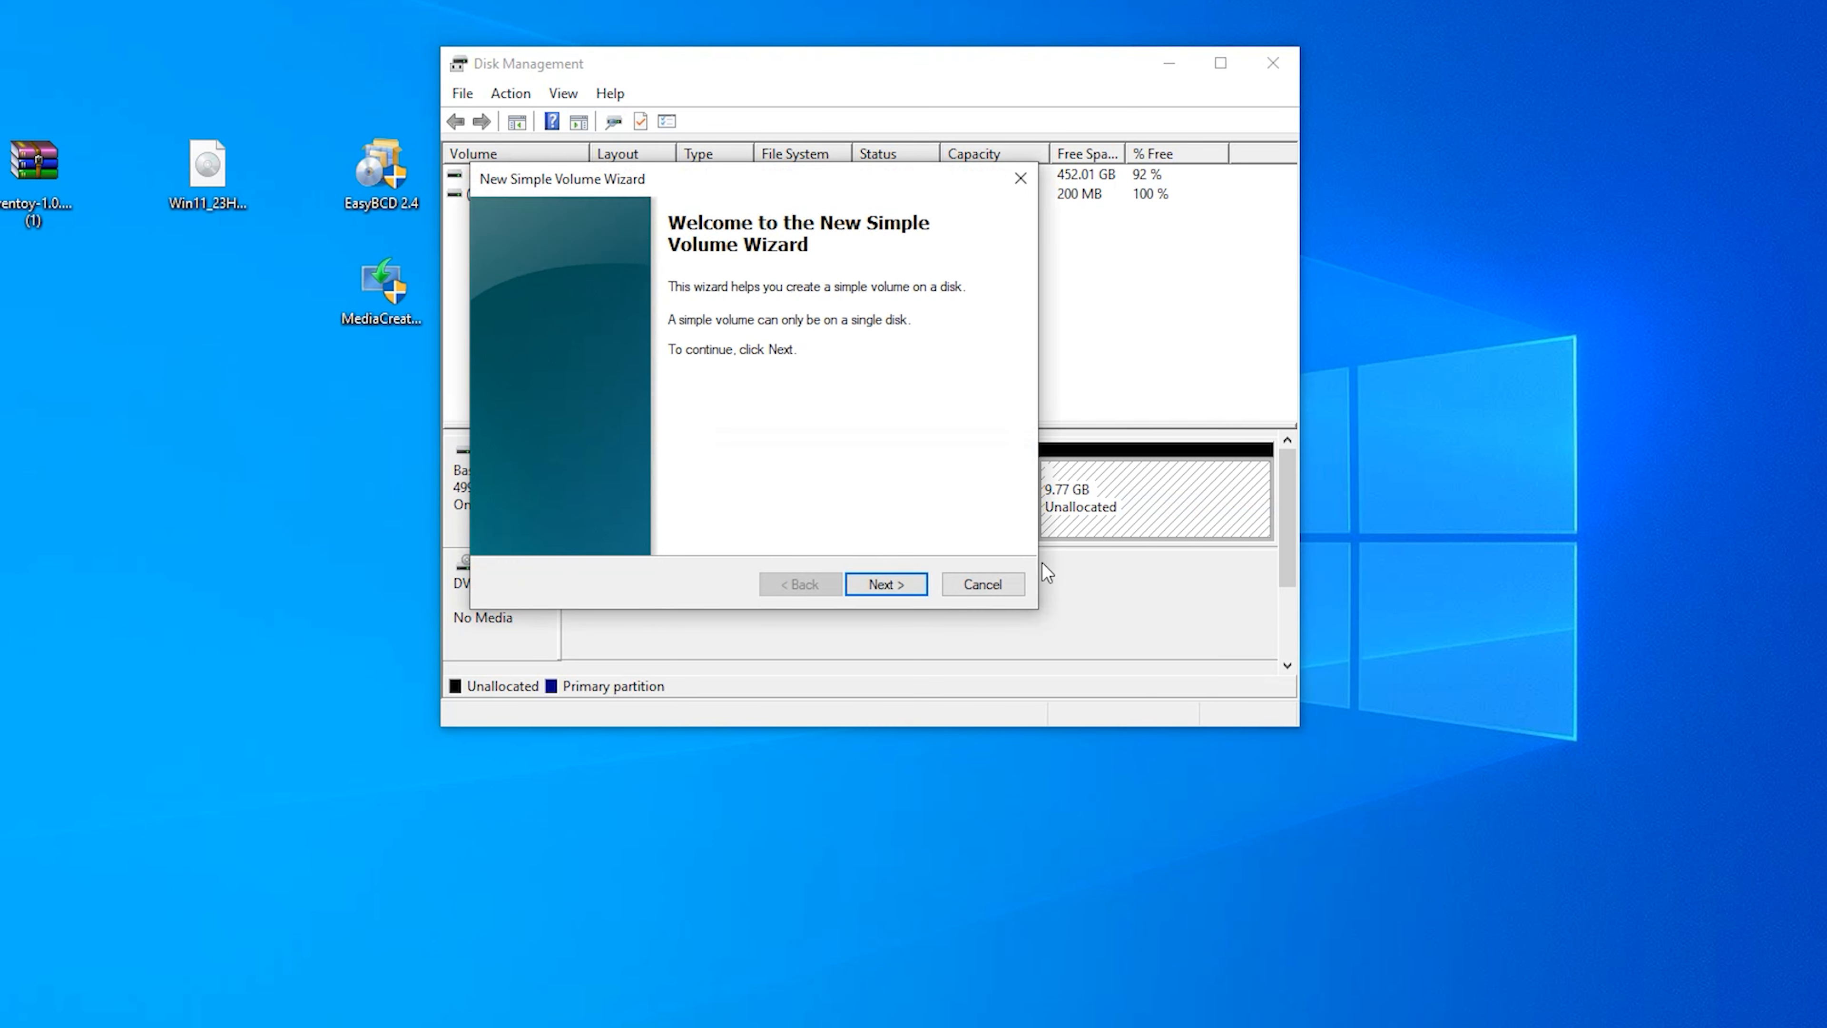
left_click(888, 586)
left_click(890, 587)
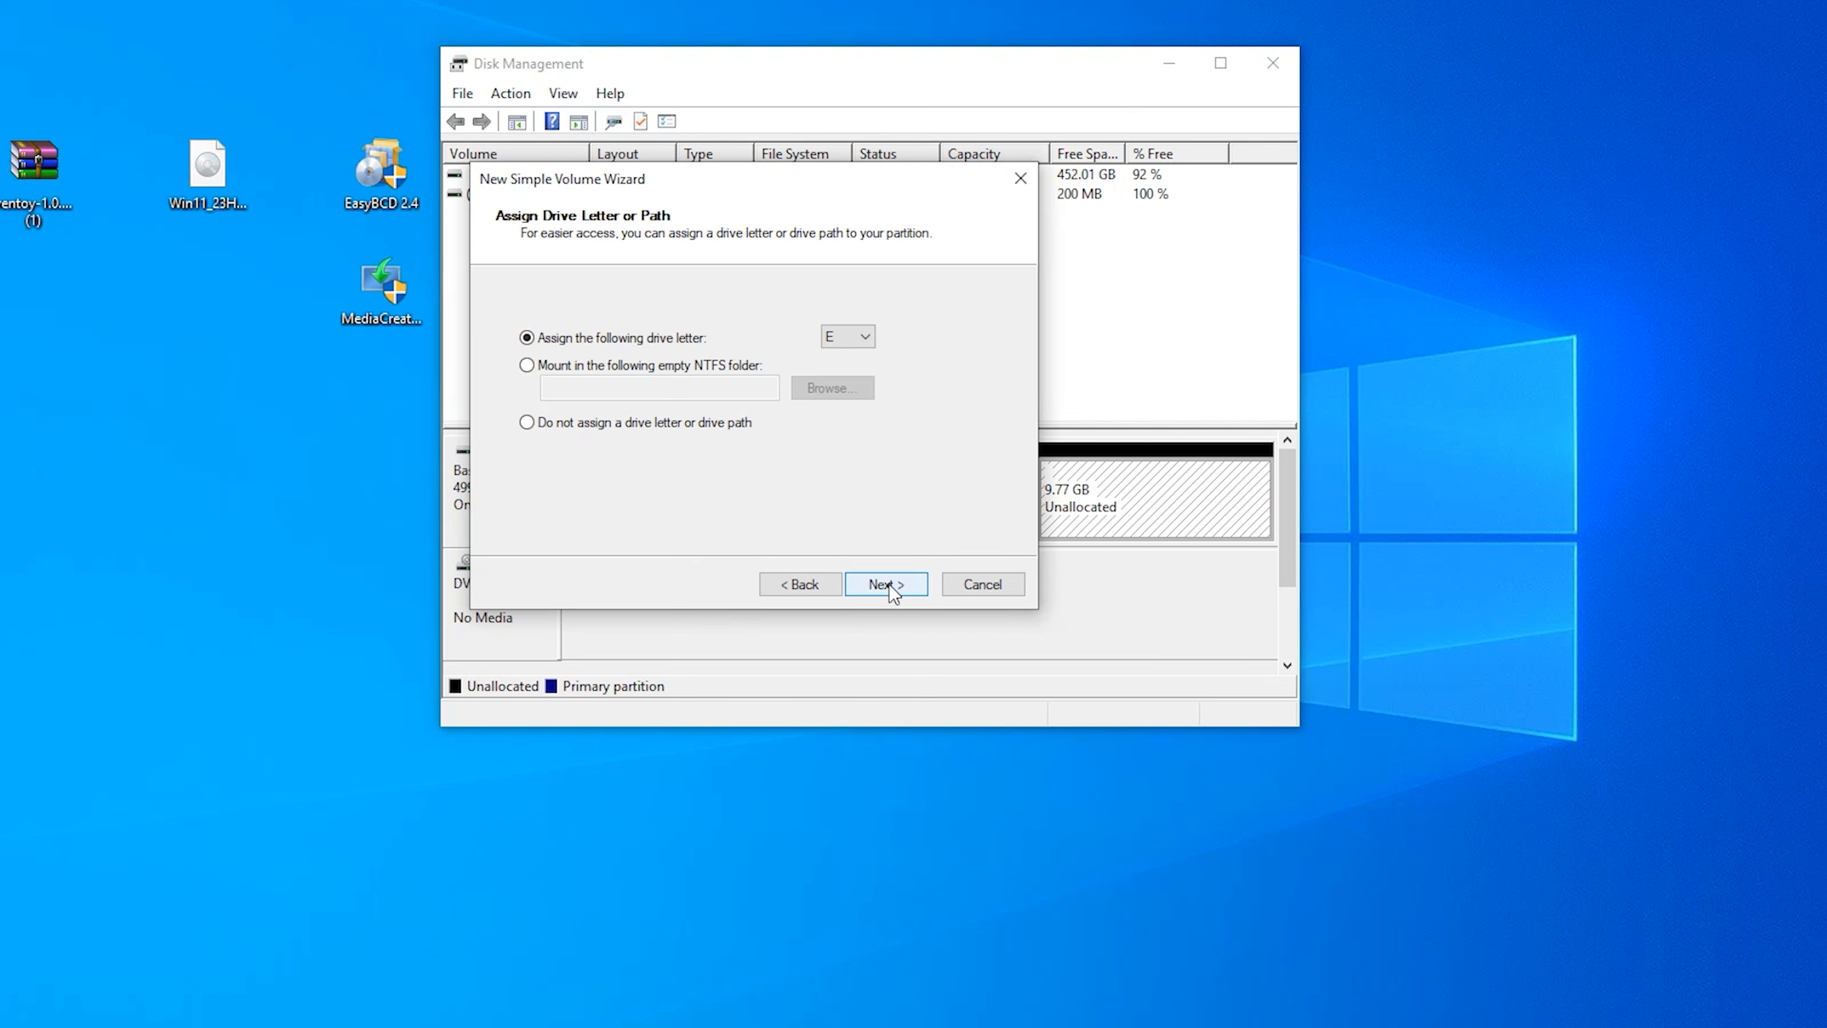
left_click(866, 336)
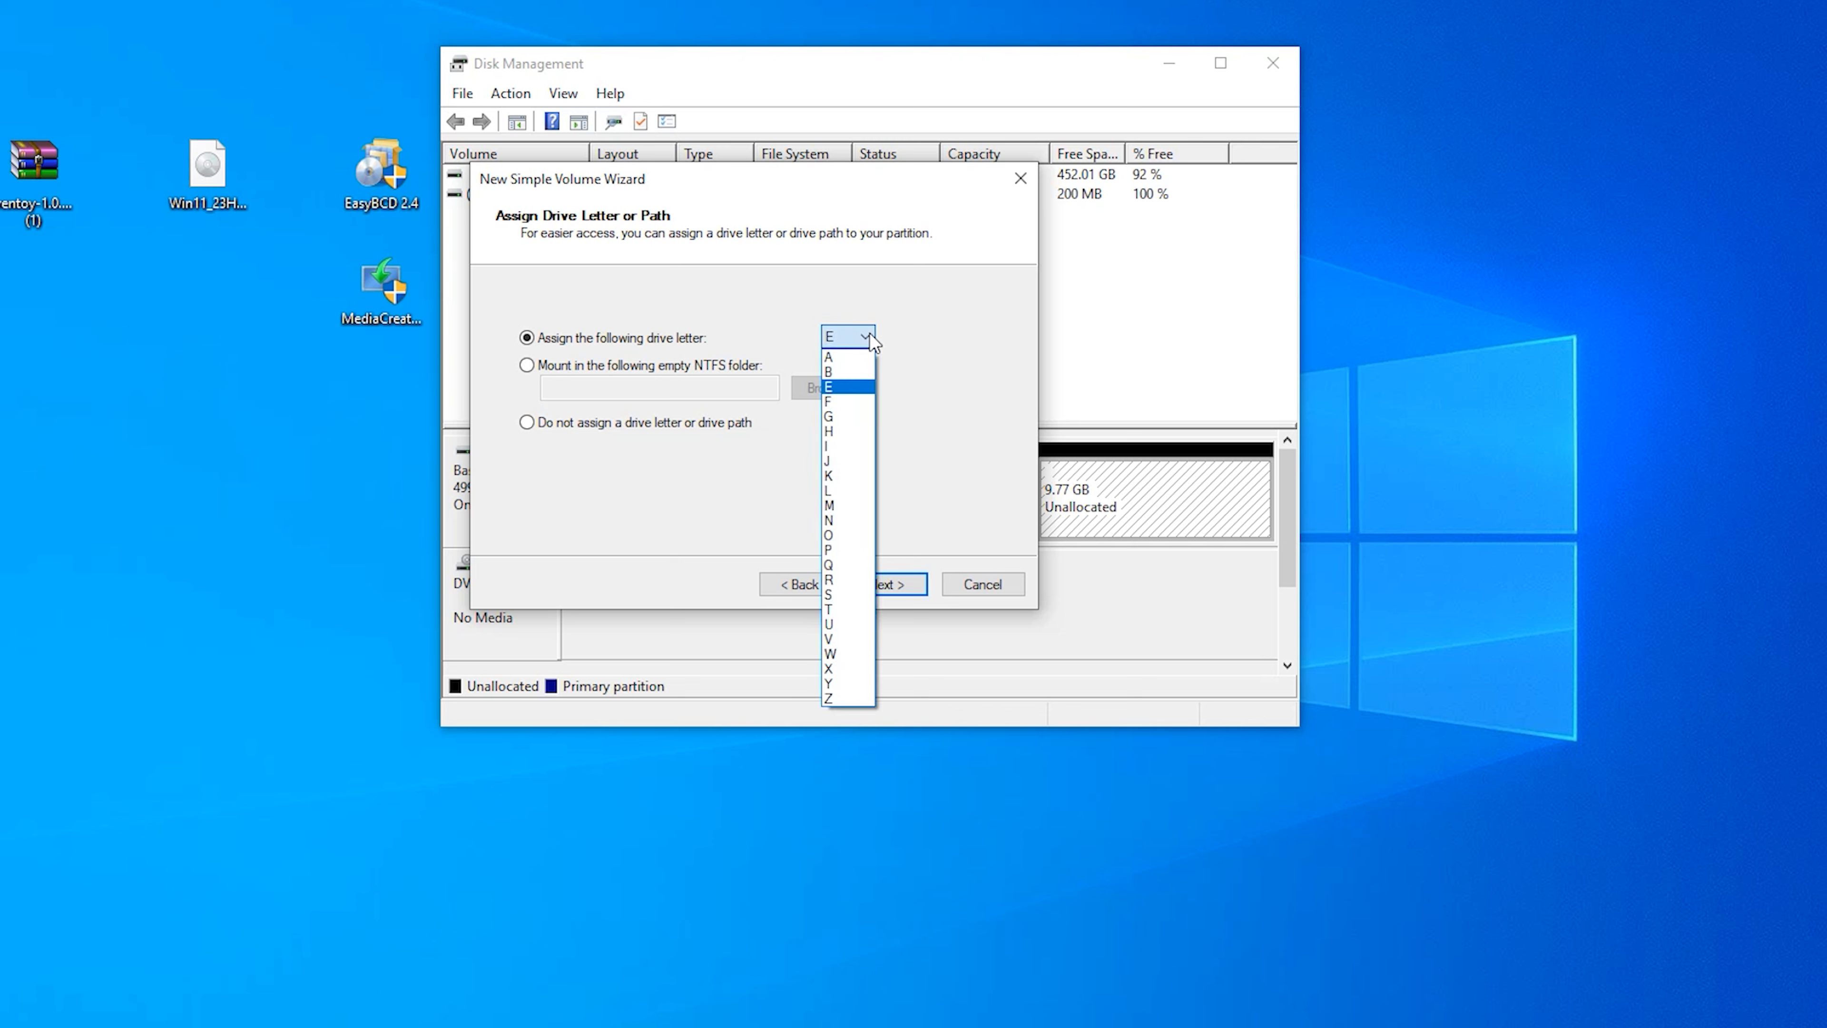
left_click(852, 386)
left_click(899, 584)
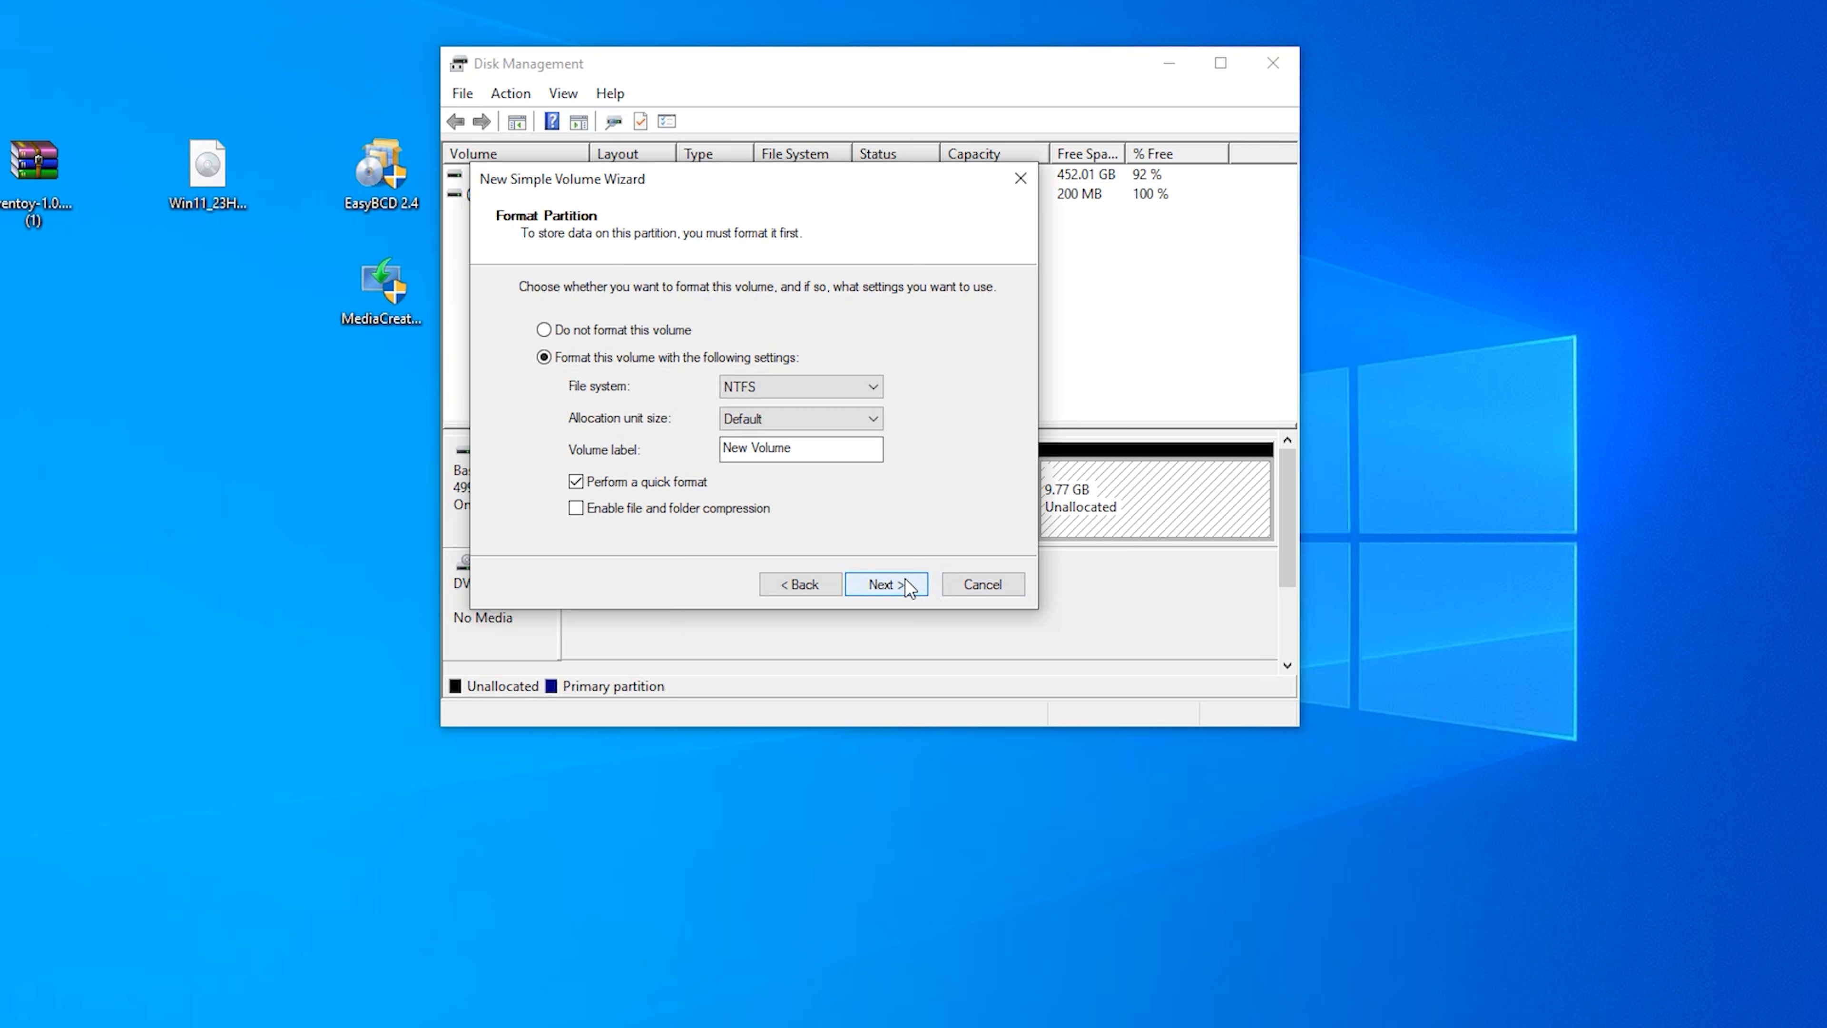
- Label the new volume "wisnows 11 clean install" and create it with an NTFS quick format
left_click_drag(791, 447, 720, 447)
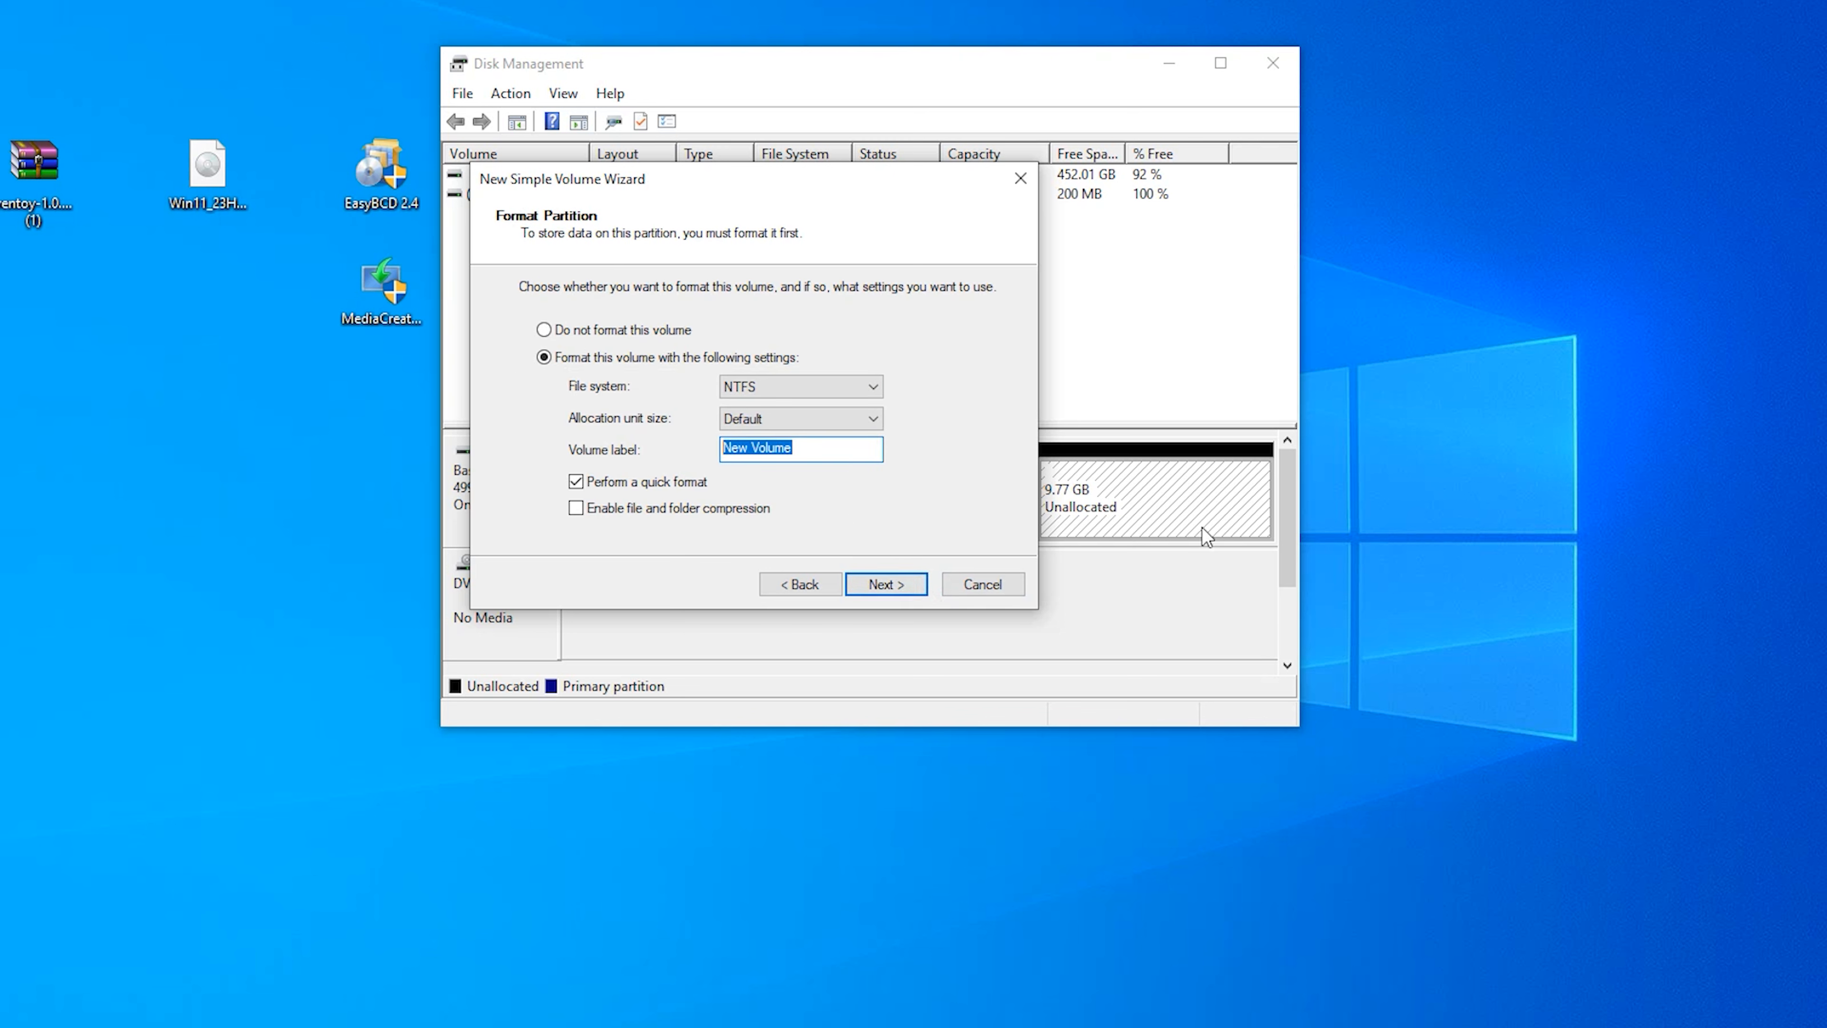
key("BackSpace")
left_click(889, 590)
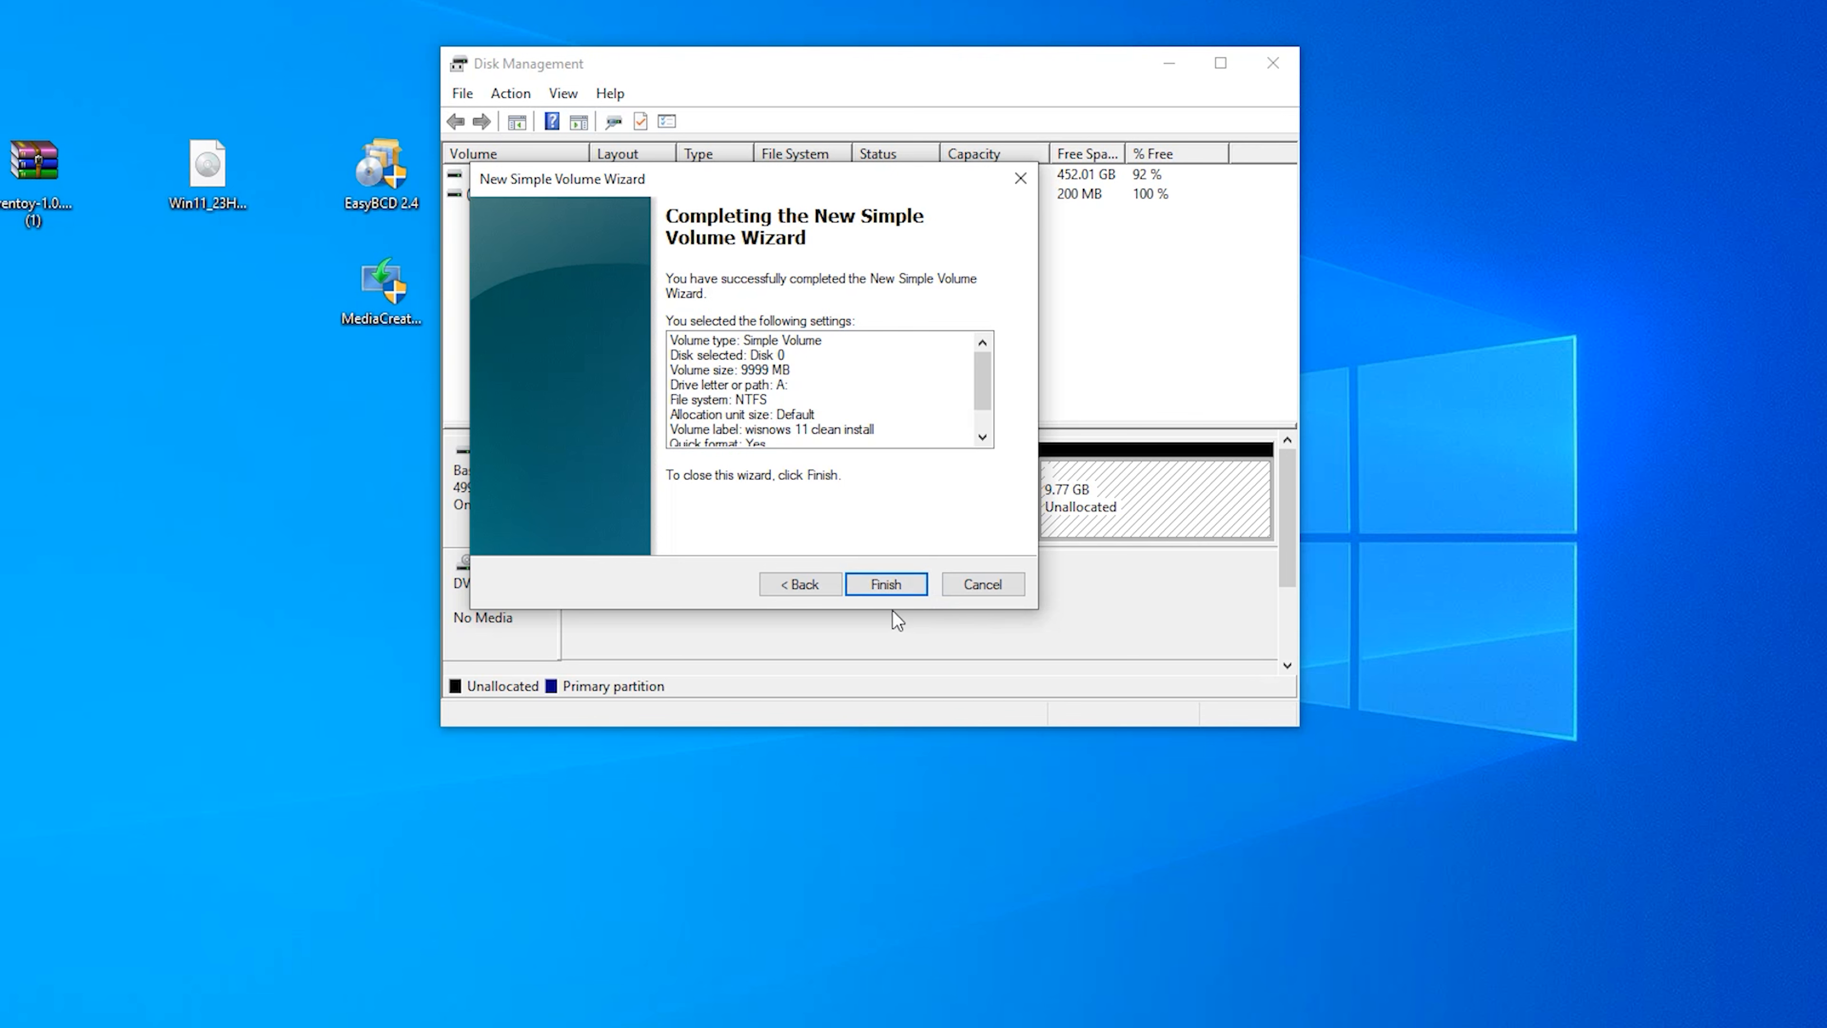
left_click(871, 586)
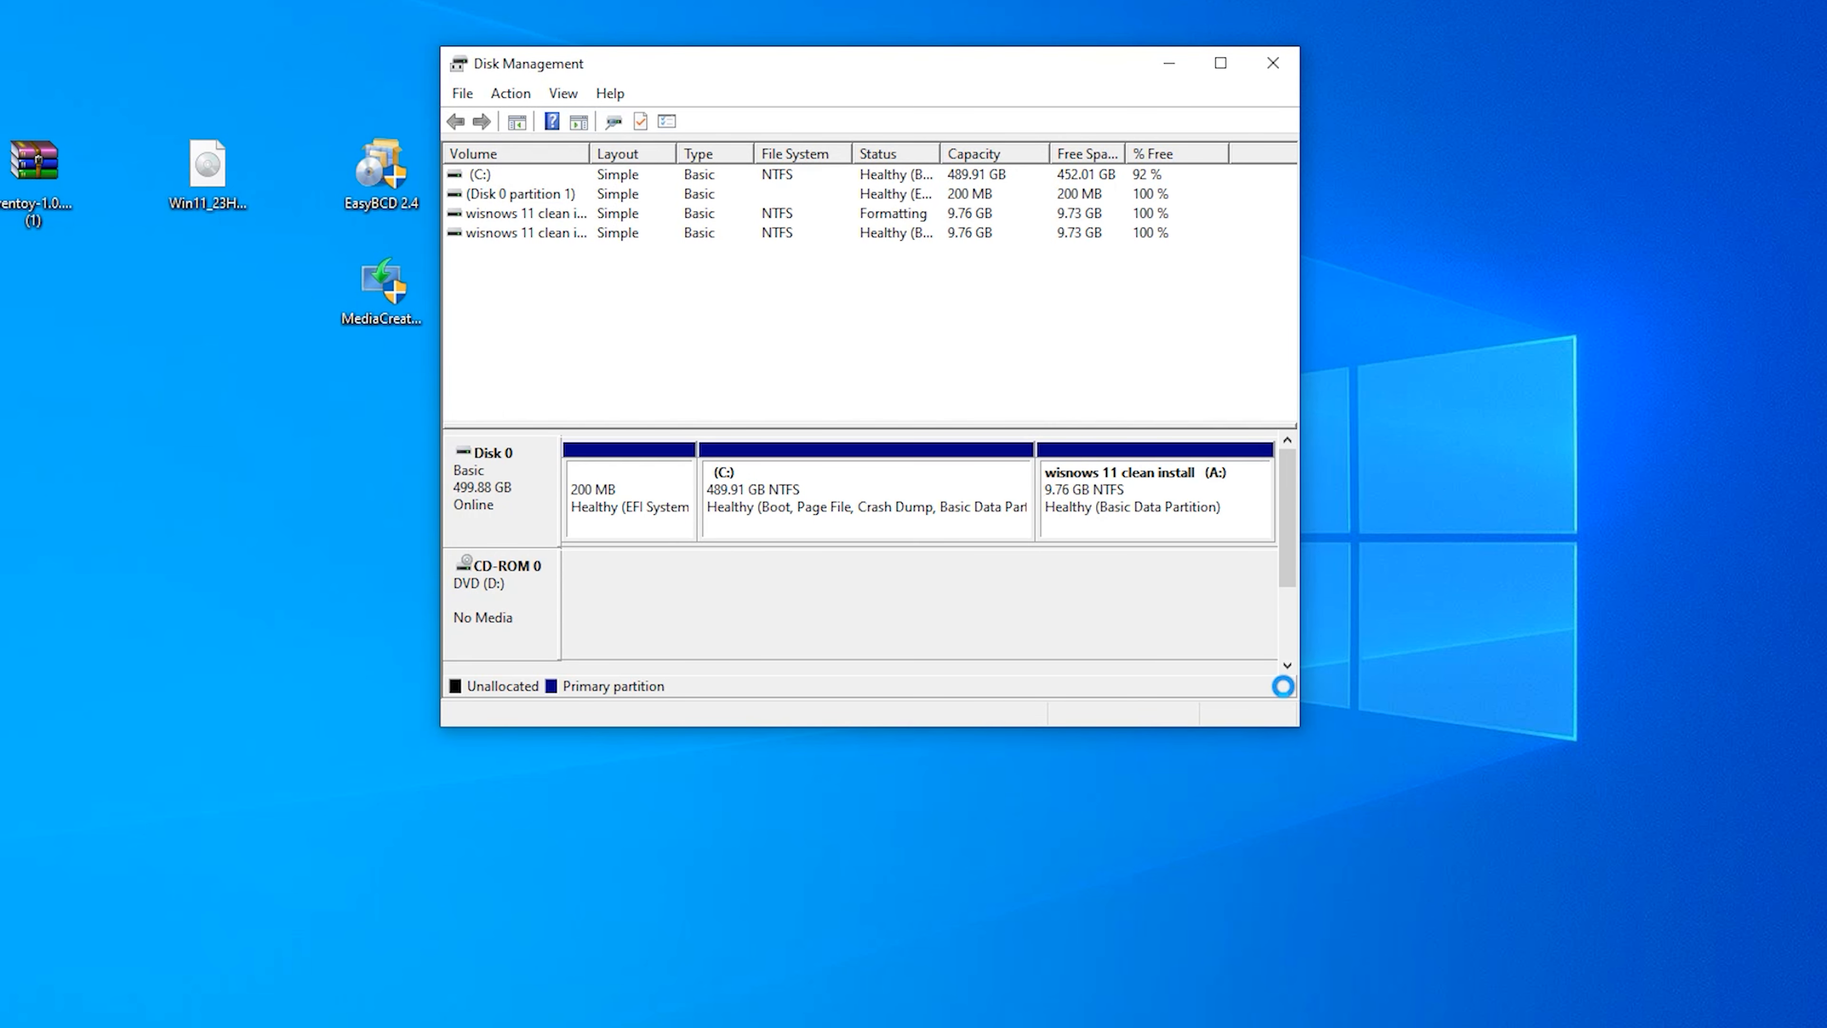
- Check This PC for the new A: volume, and close File Explorer and Disk Management
key("super+e")
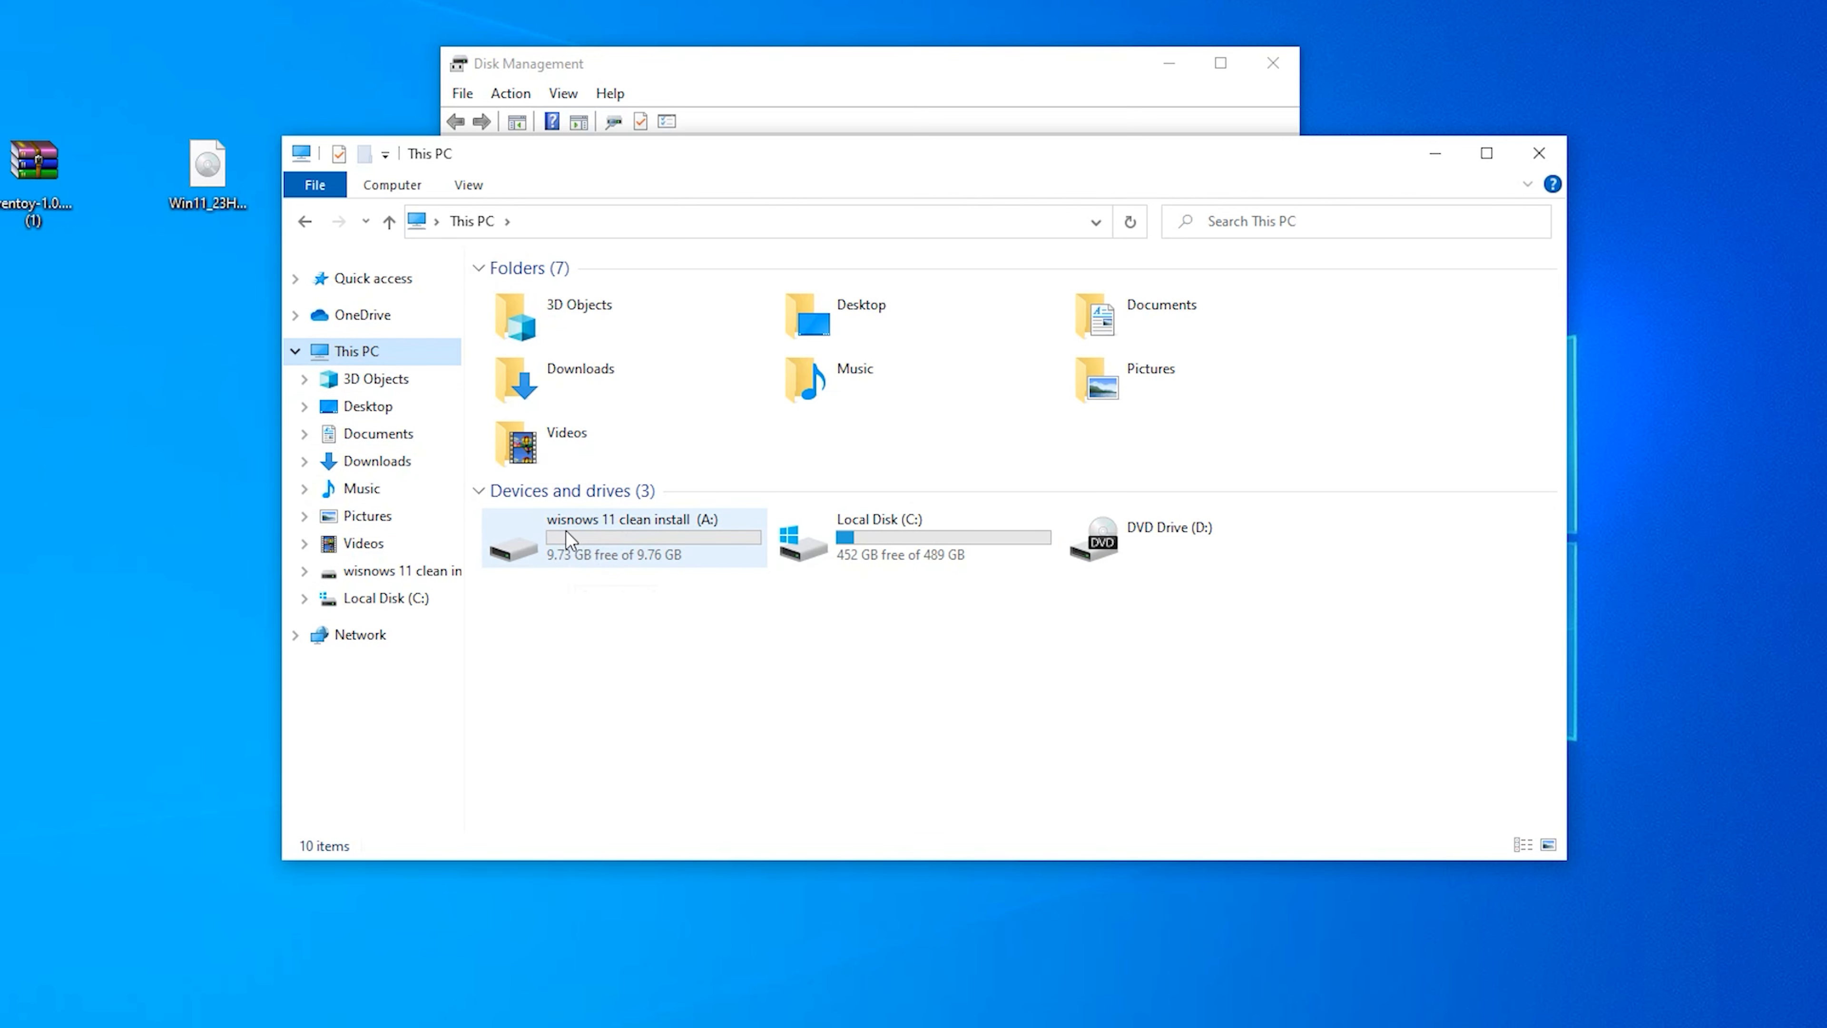
left_click(1539, 153)
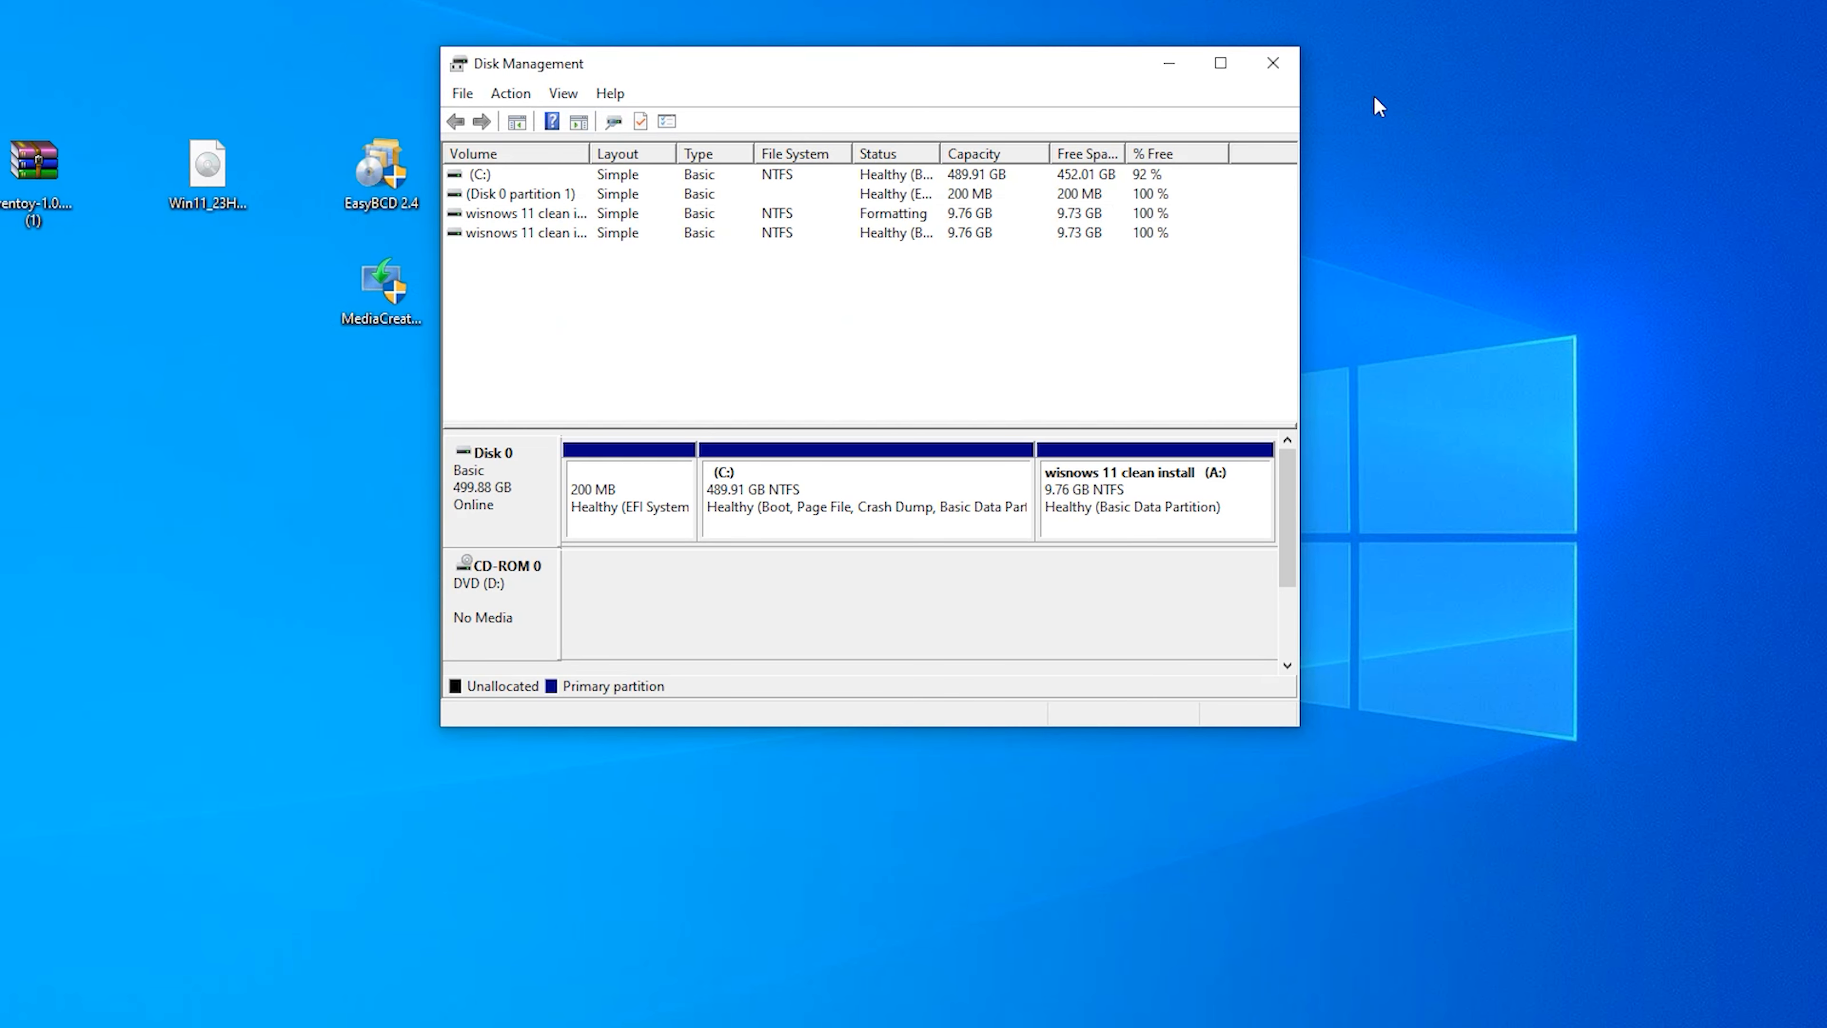
left_click(1288, 71)
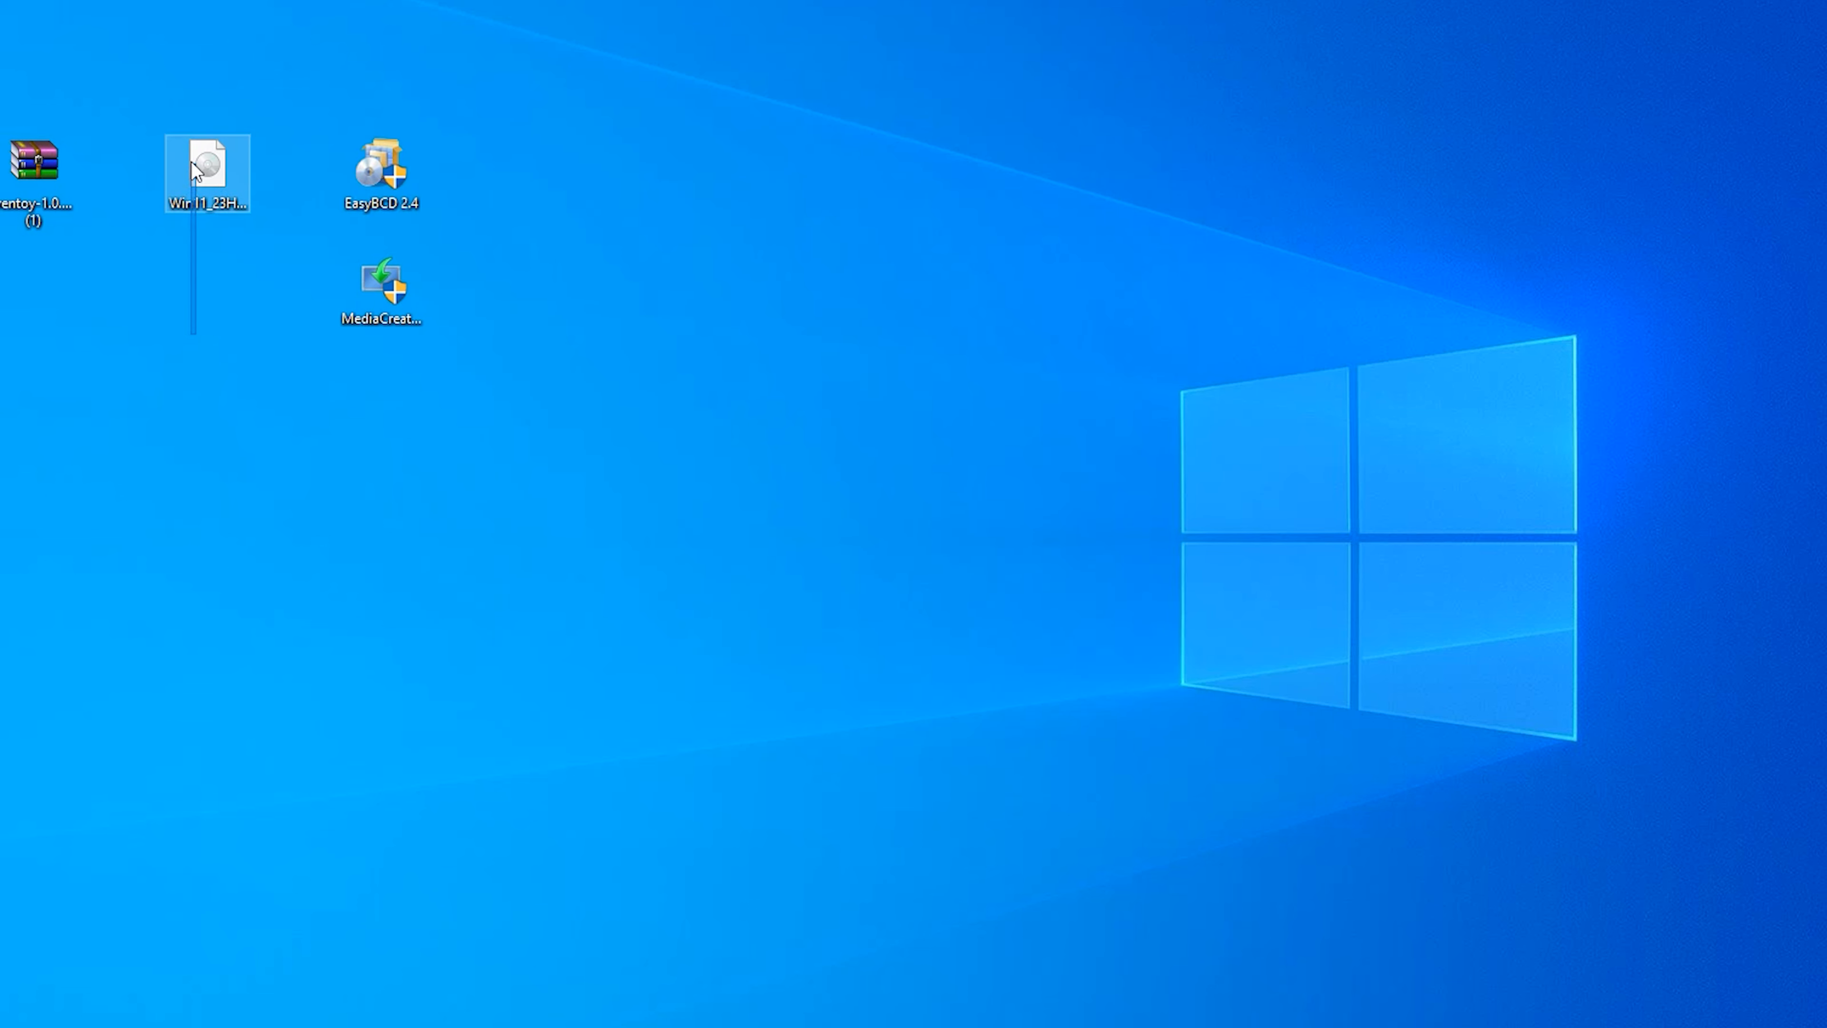
- Mount the Win11_23H2_English_x64v2 ISO from the desktop to view its contents, and close its window
left_click(217, 144)
right_click(187, 170)
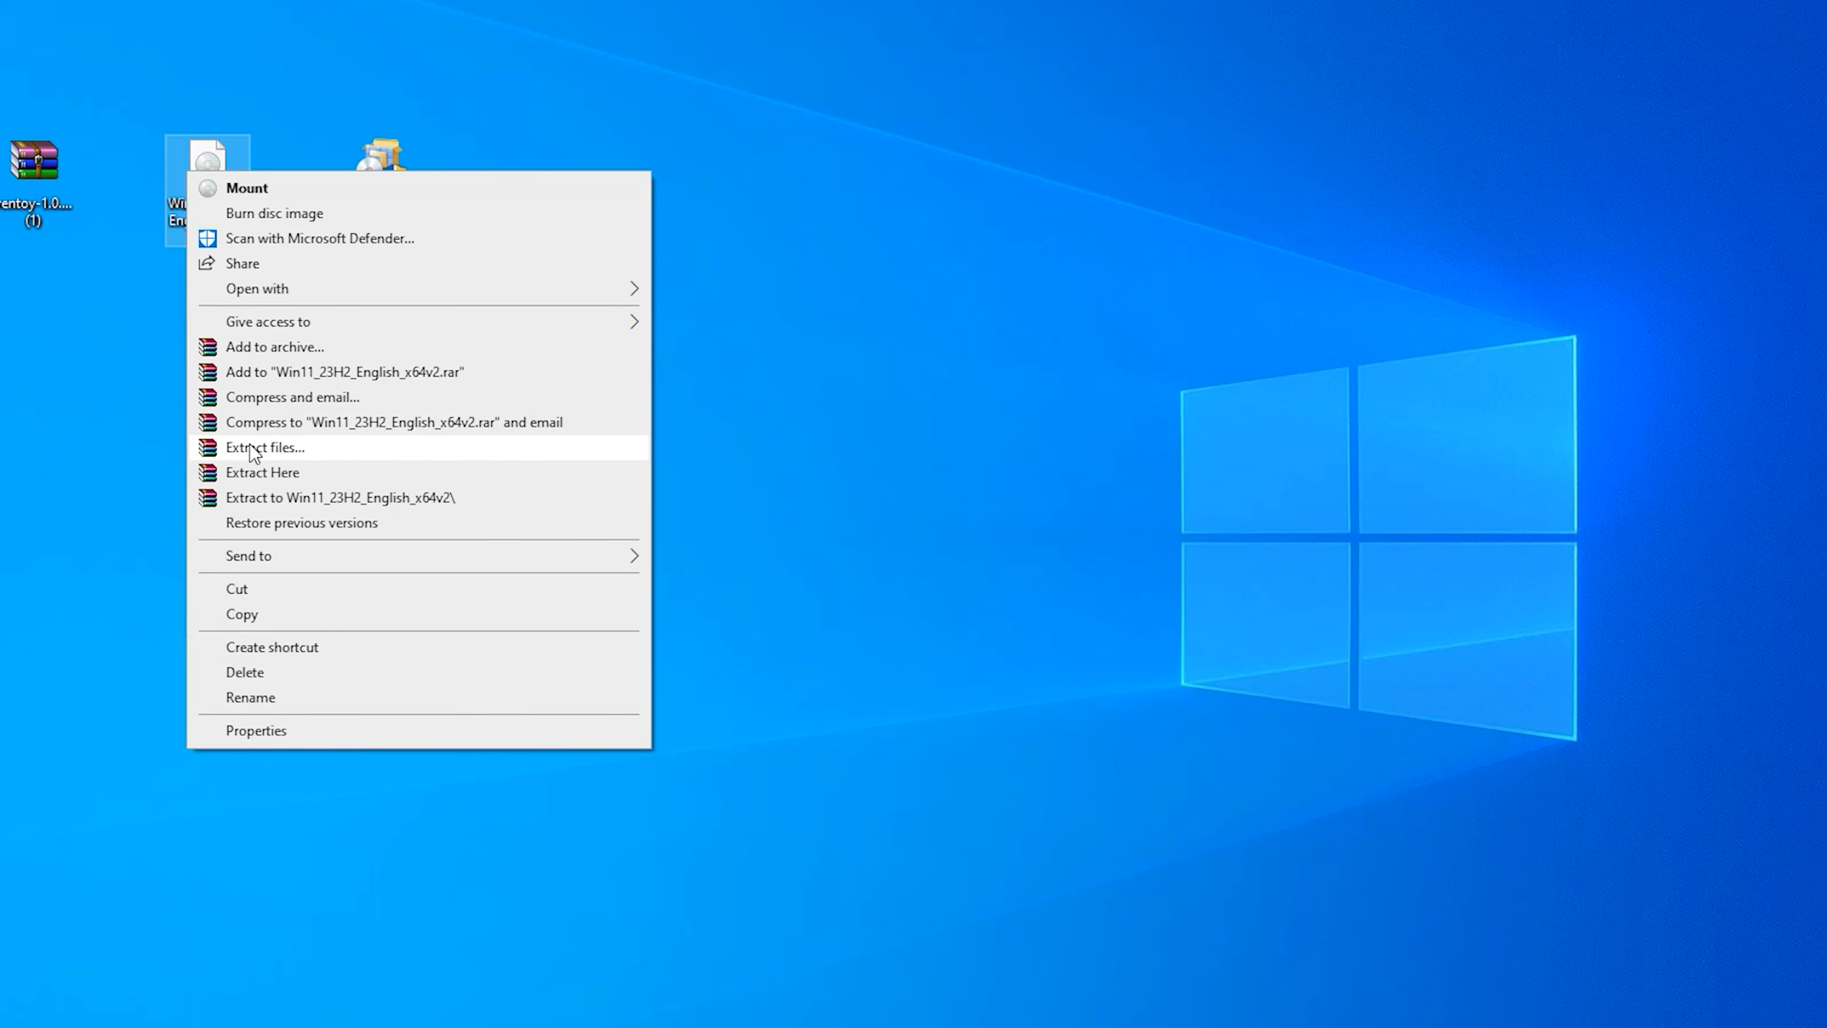
key("Escape")
double_click(202, 156)
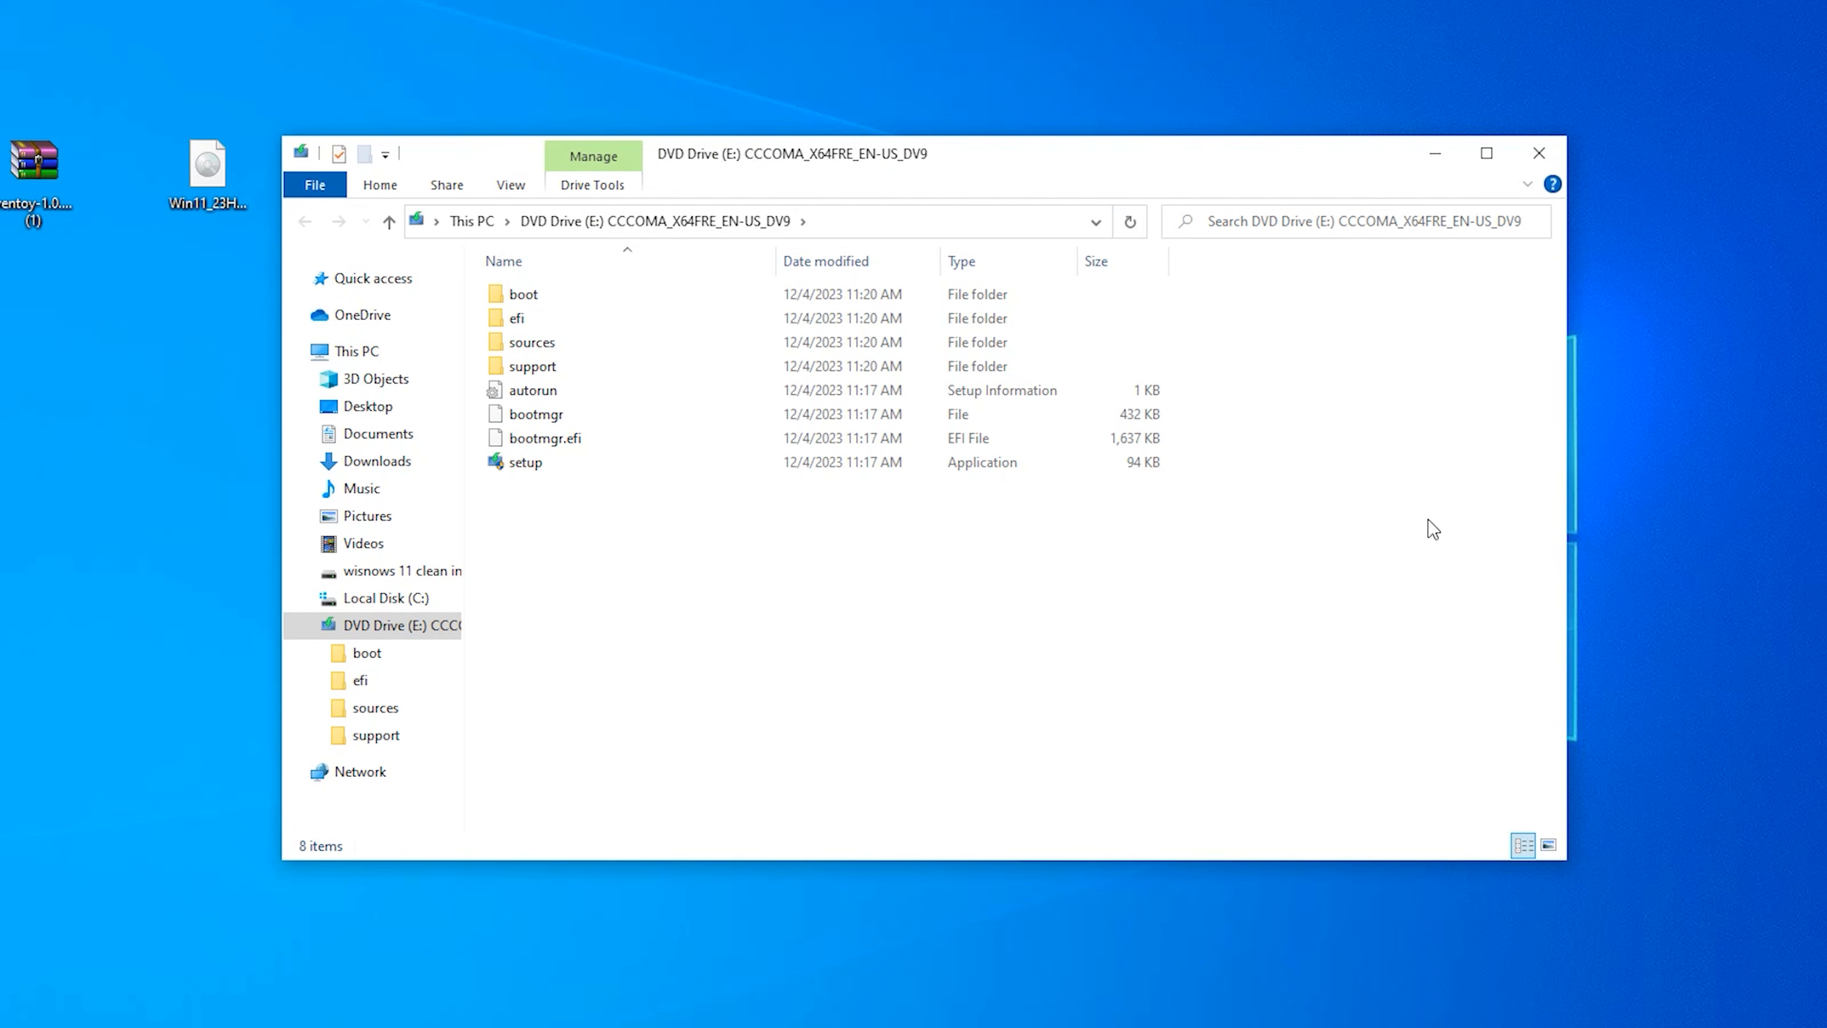
left_click(1539, 152)
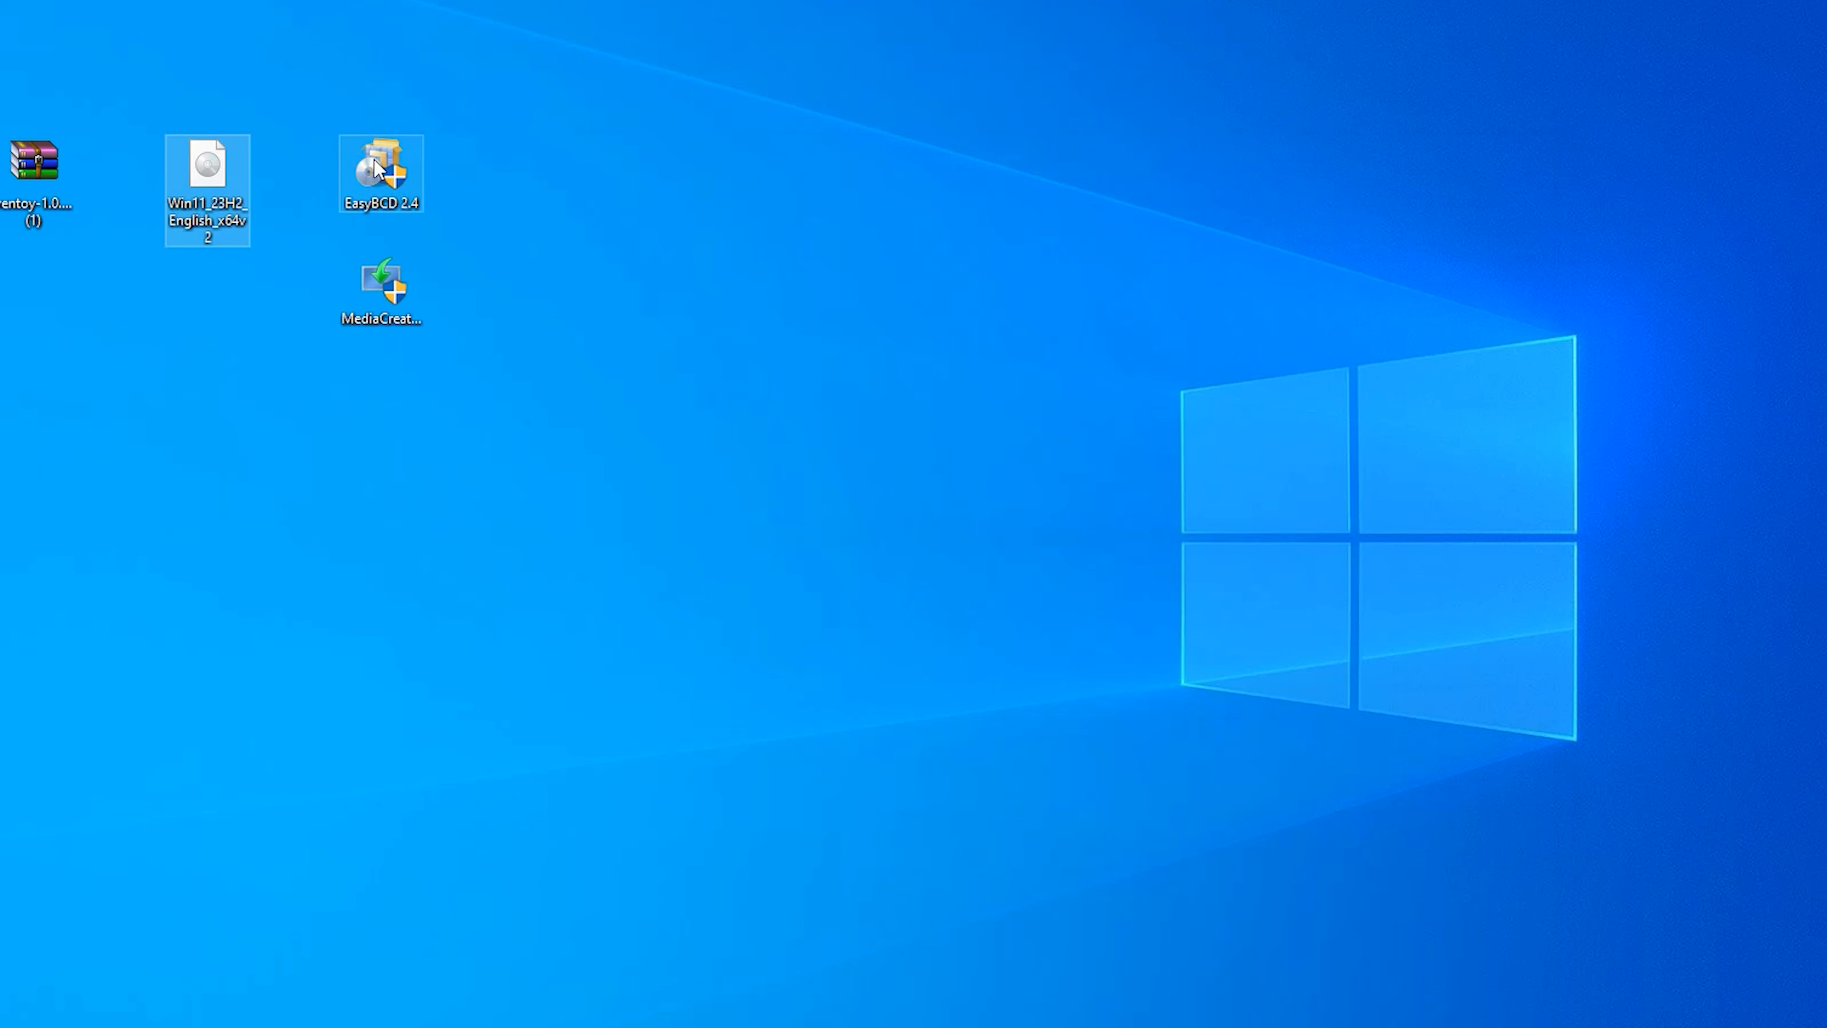
- Extract the Win11_23H2_English_x64v2 ISO files to the "wisnows 11 clean install" (A:) volume
right_click(212, 168)
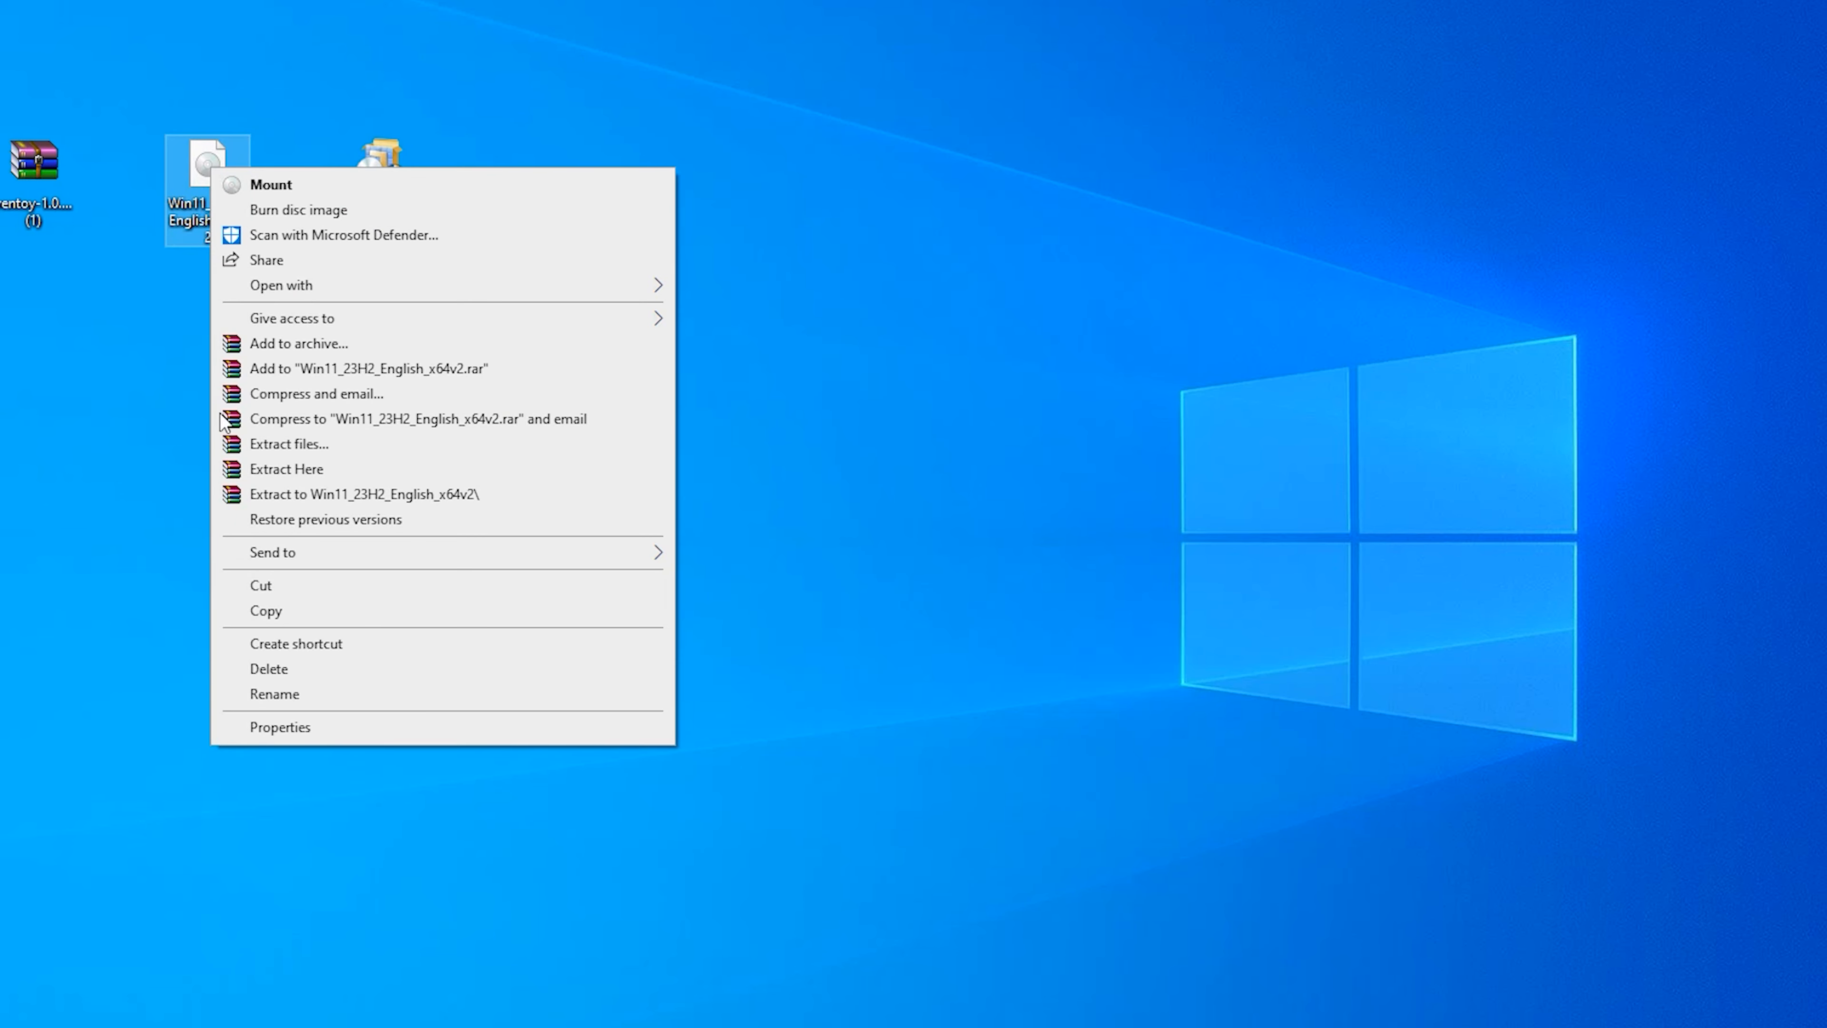
left_click(267, 444)
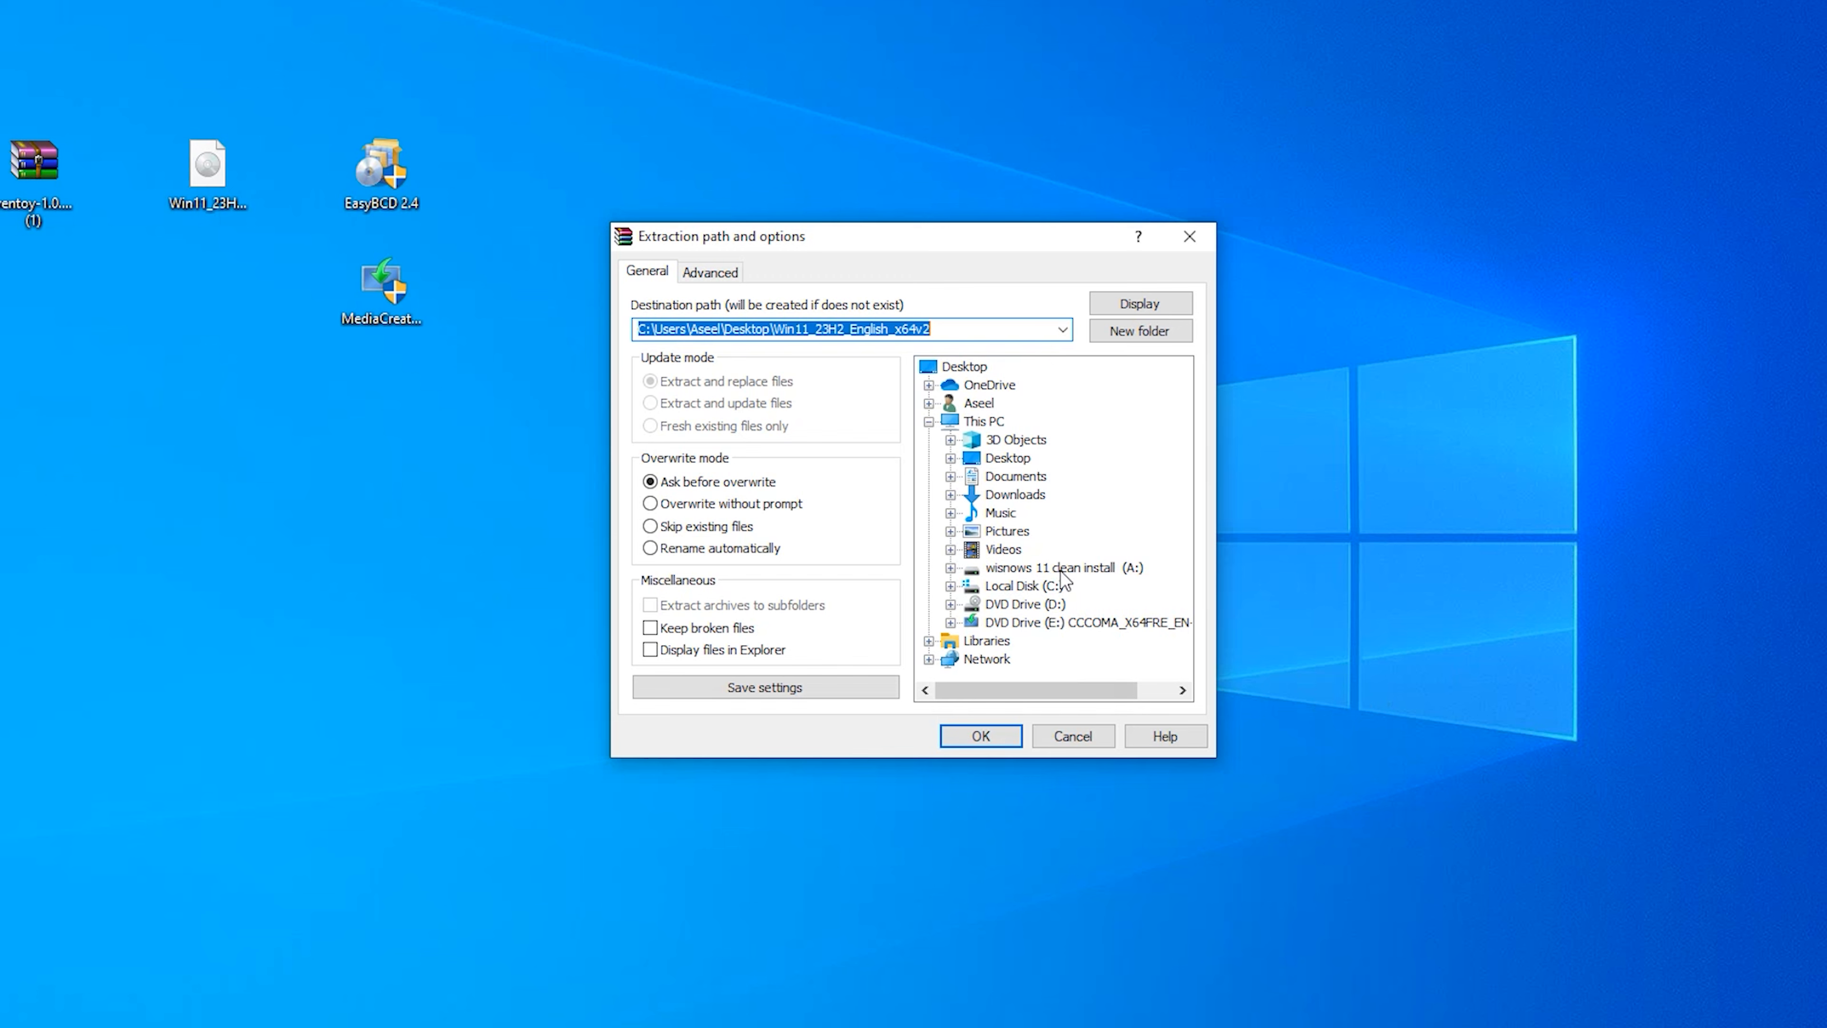
left_click(1087, 570)
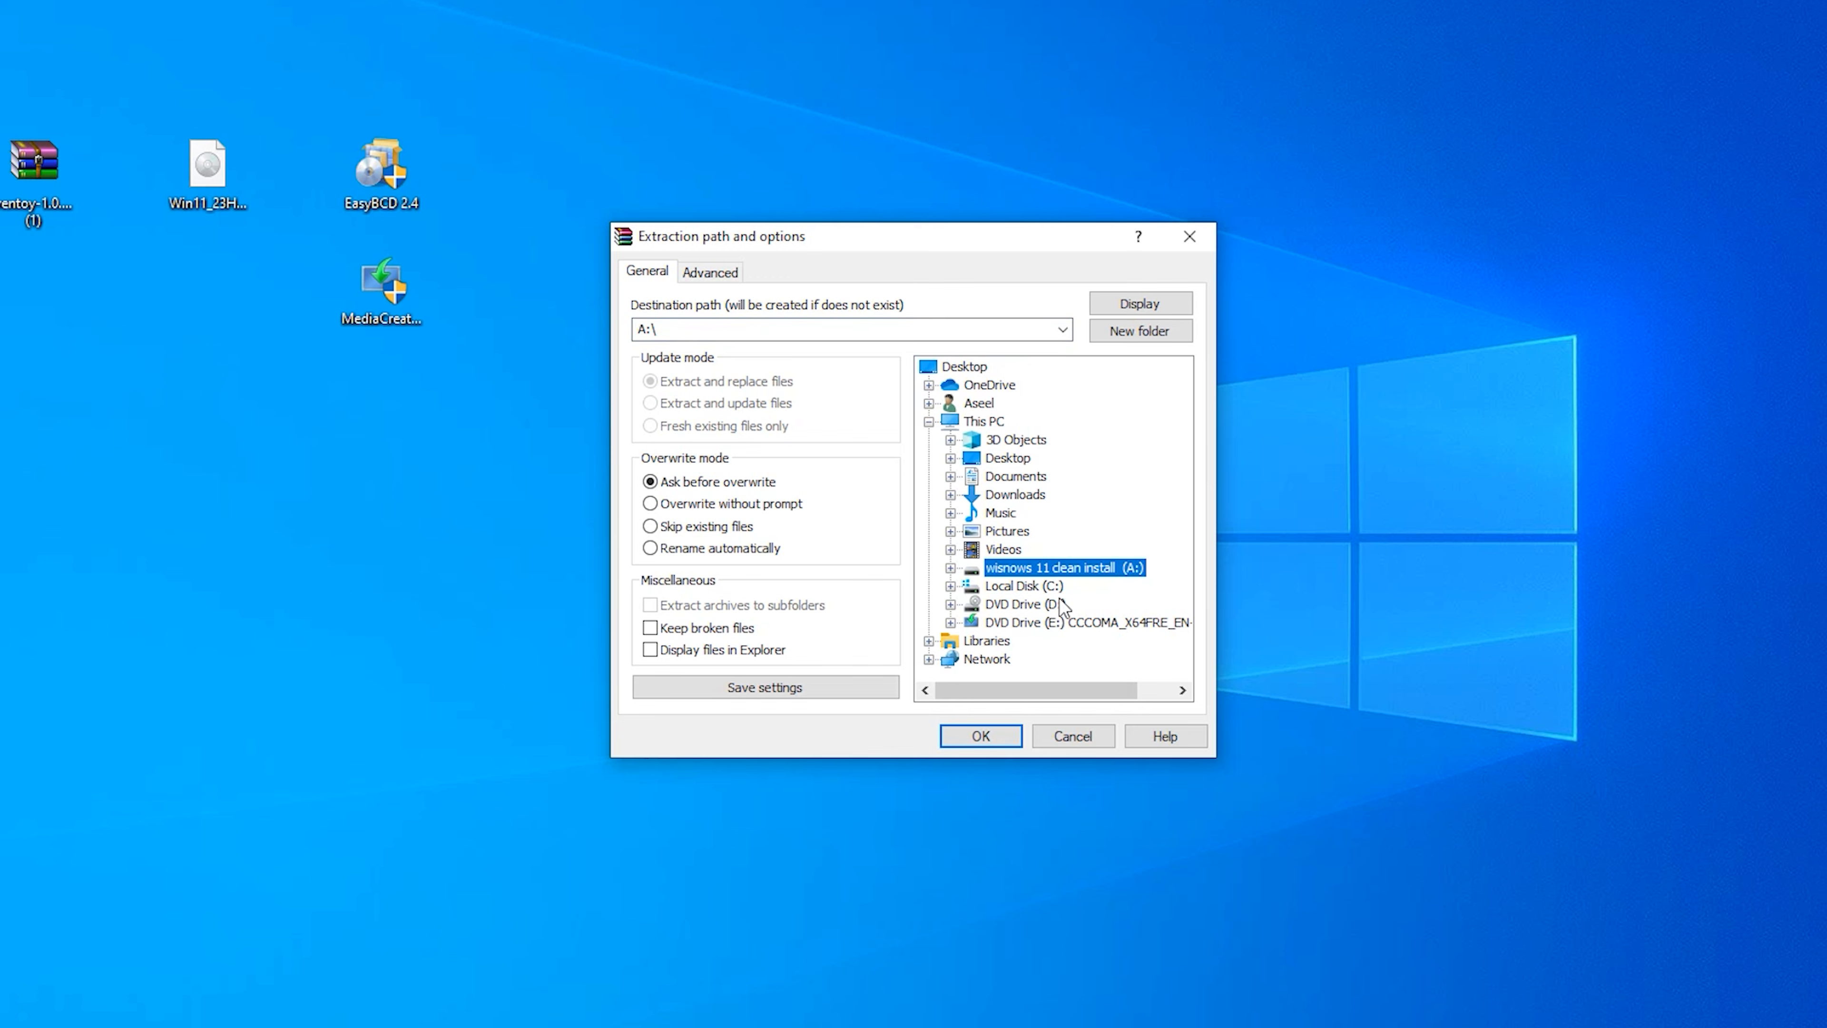
left_click(989, 738)
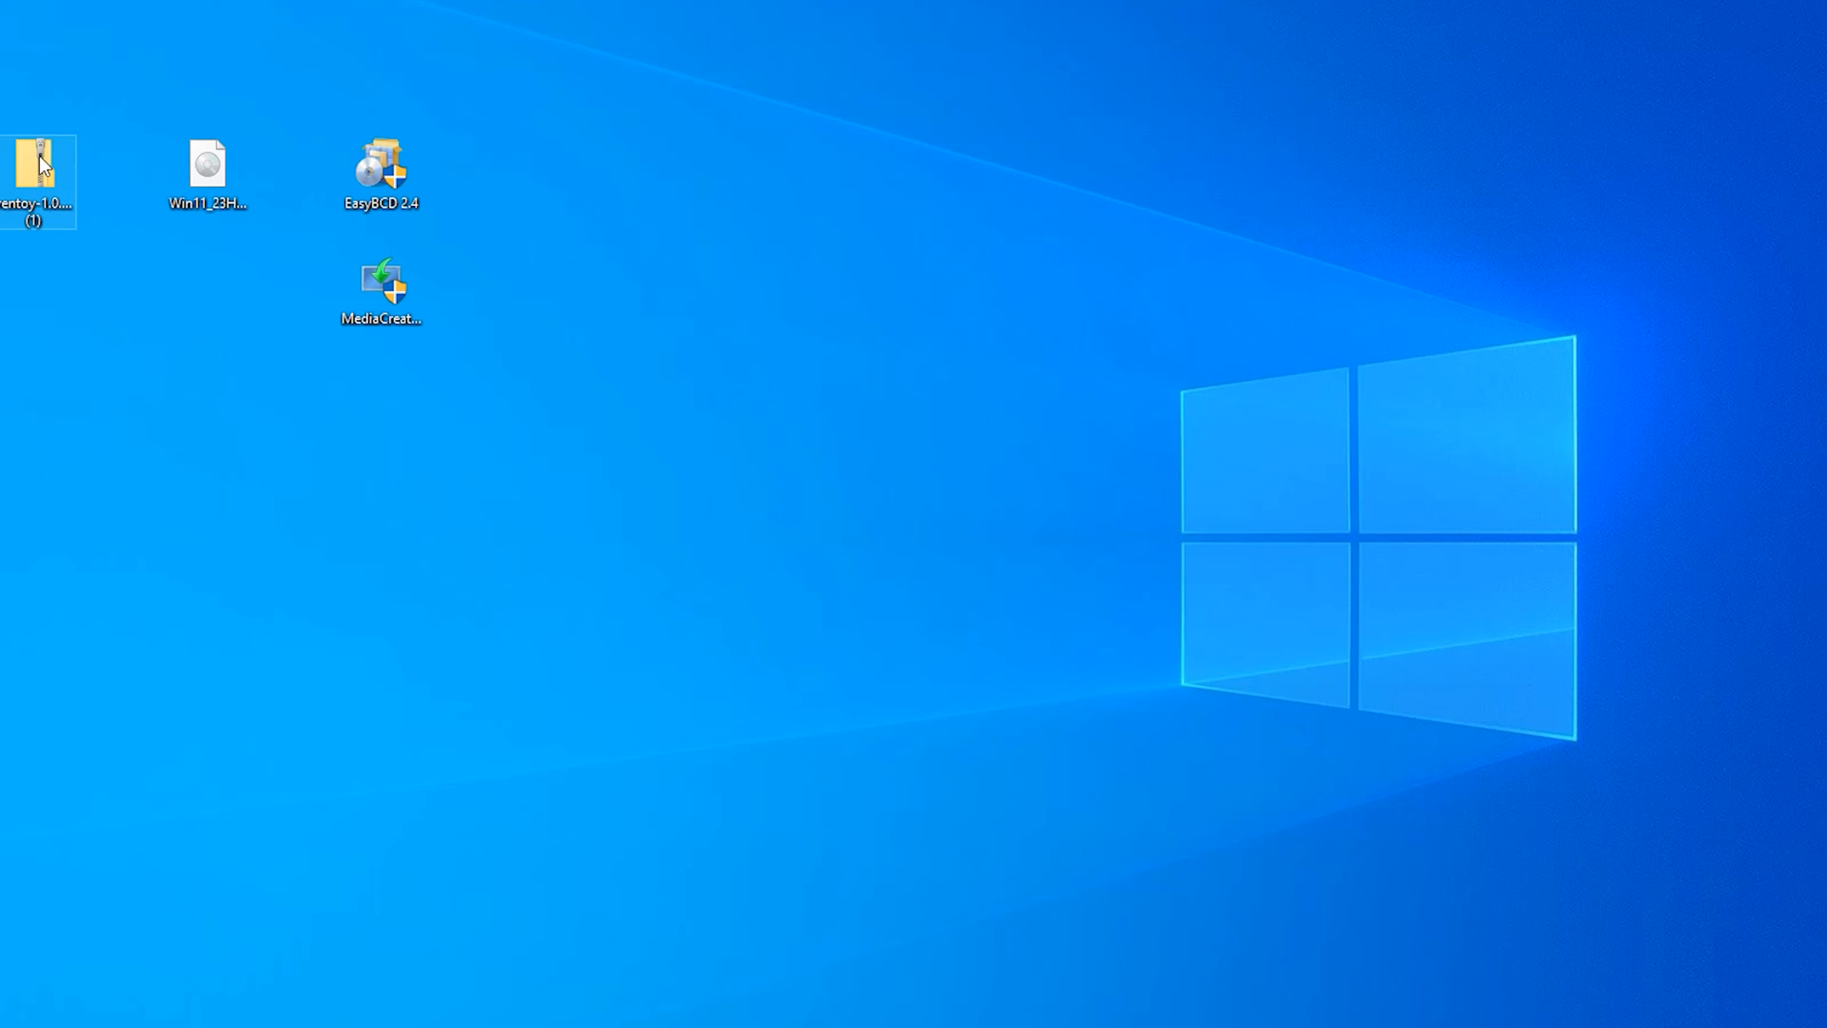
- Extract the ventoy-1.0.99-windows (2) archive to a folder of the same name on the desktop
right_click(40, 155)
left_click(58, 215)
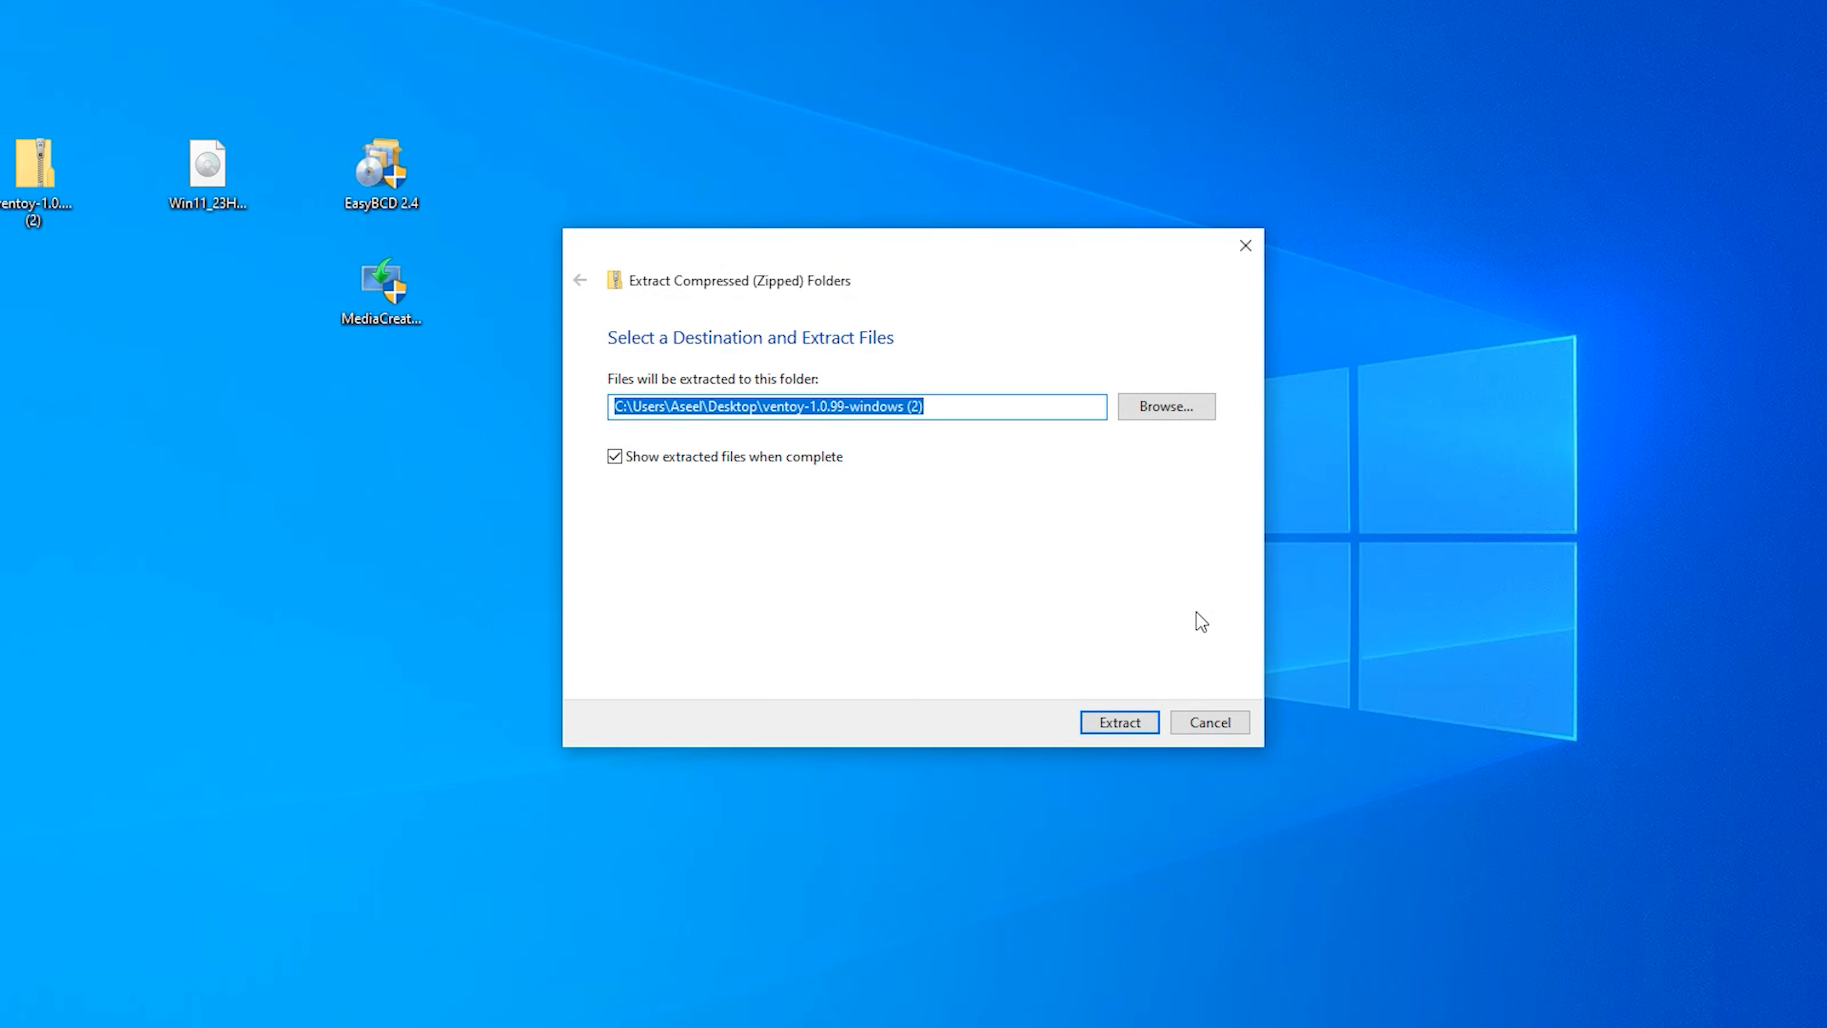
left_click(1136, 720)
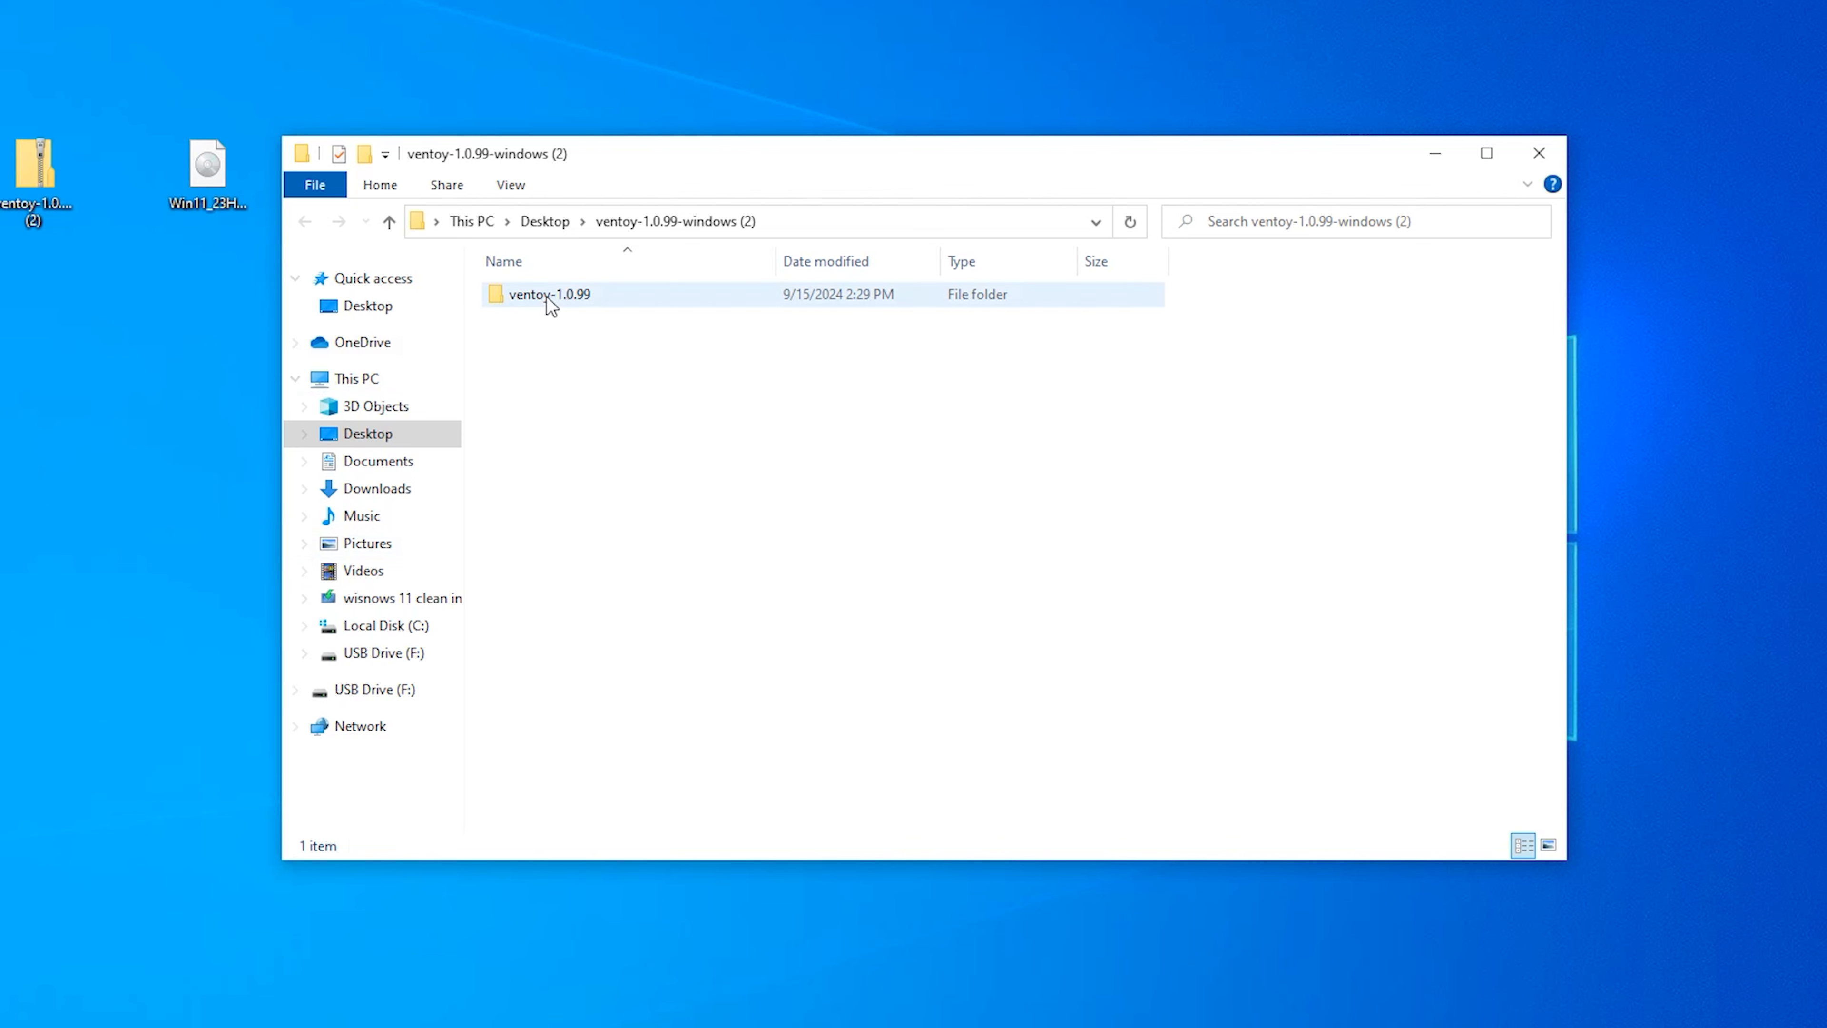
- Run Ventoy2Disk from the extracted ventoy-1.0.99 folder, allow it to make changes, and minimize the folder window
double_click(546, 296)
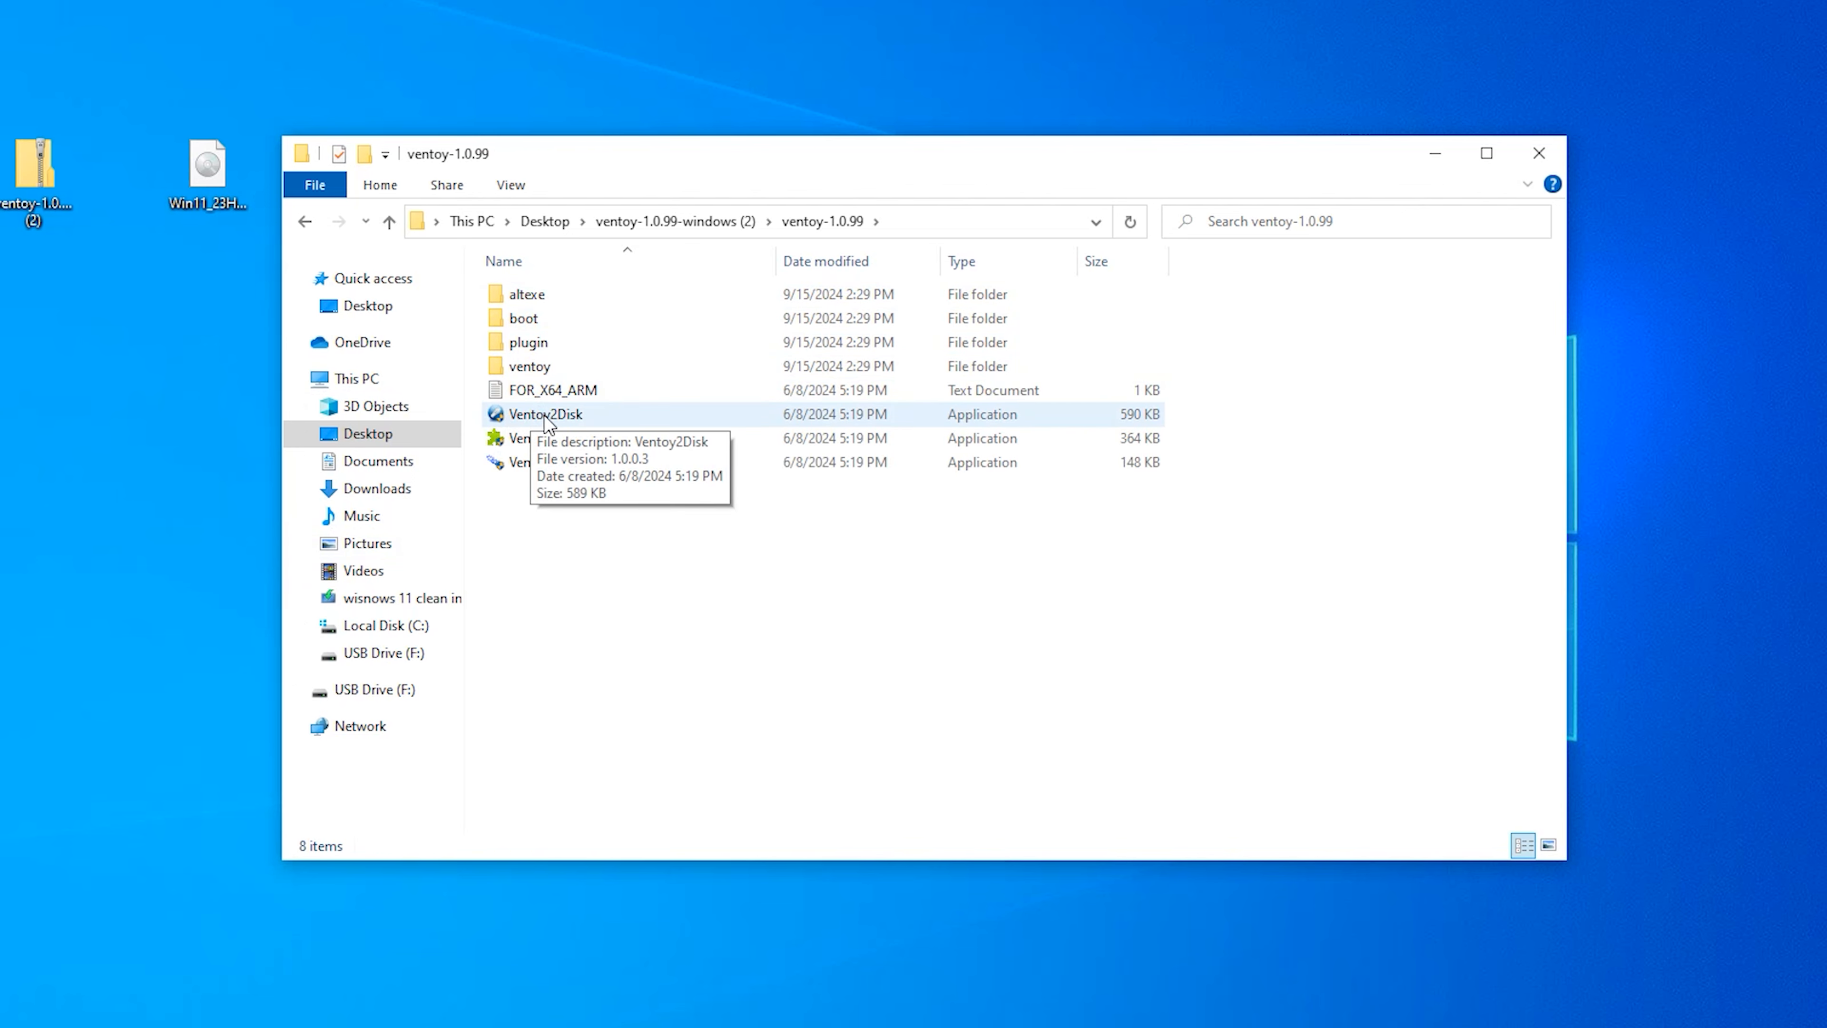
double_click(547, 418)
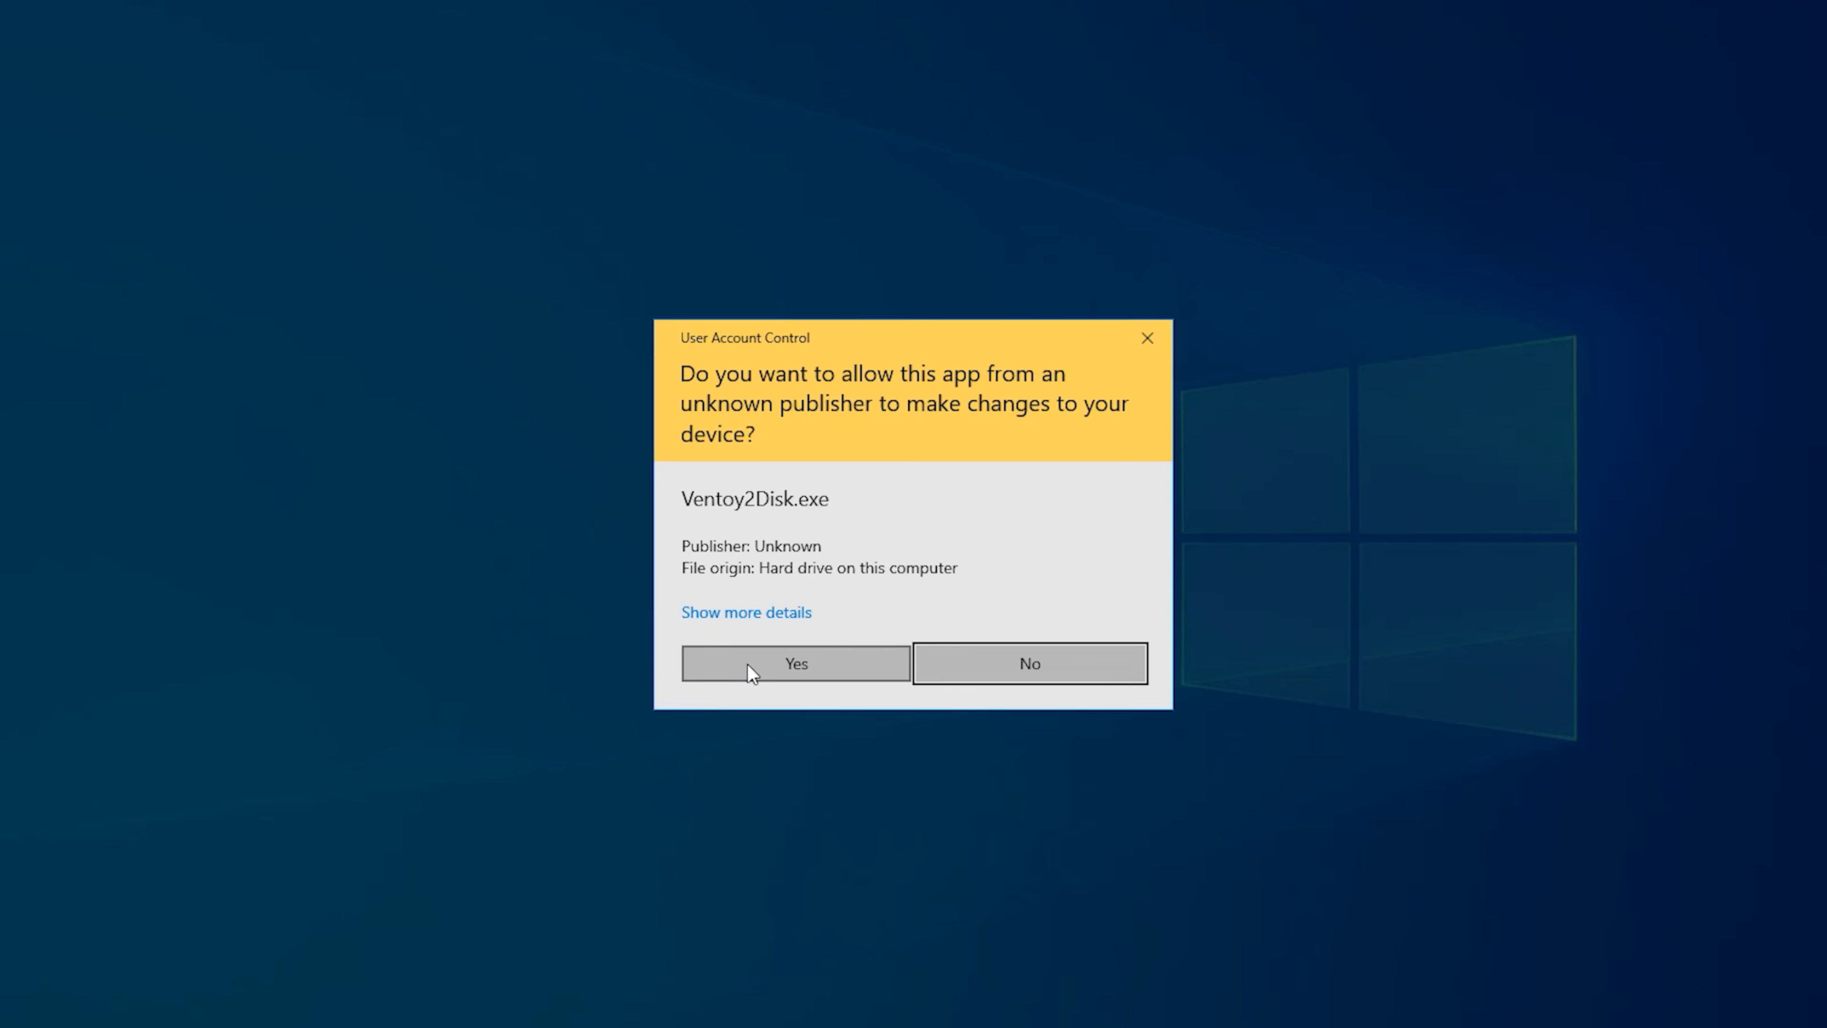
left_click(752, 673)
left_click(1436, 160)
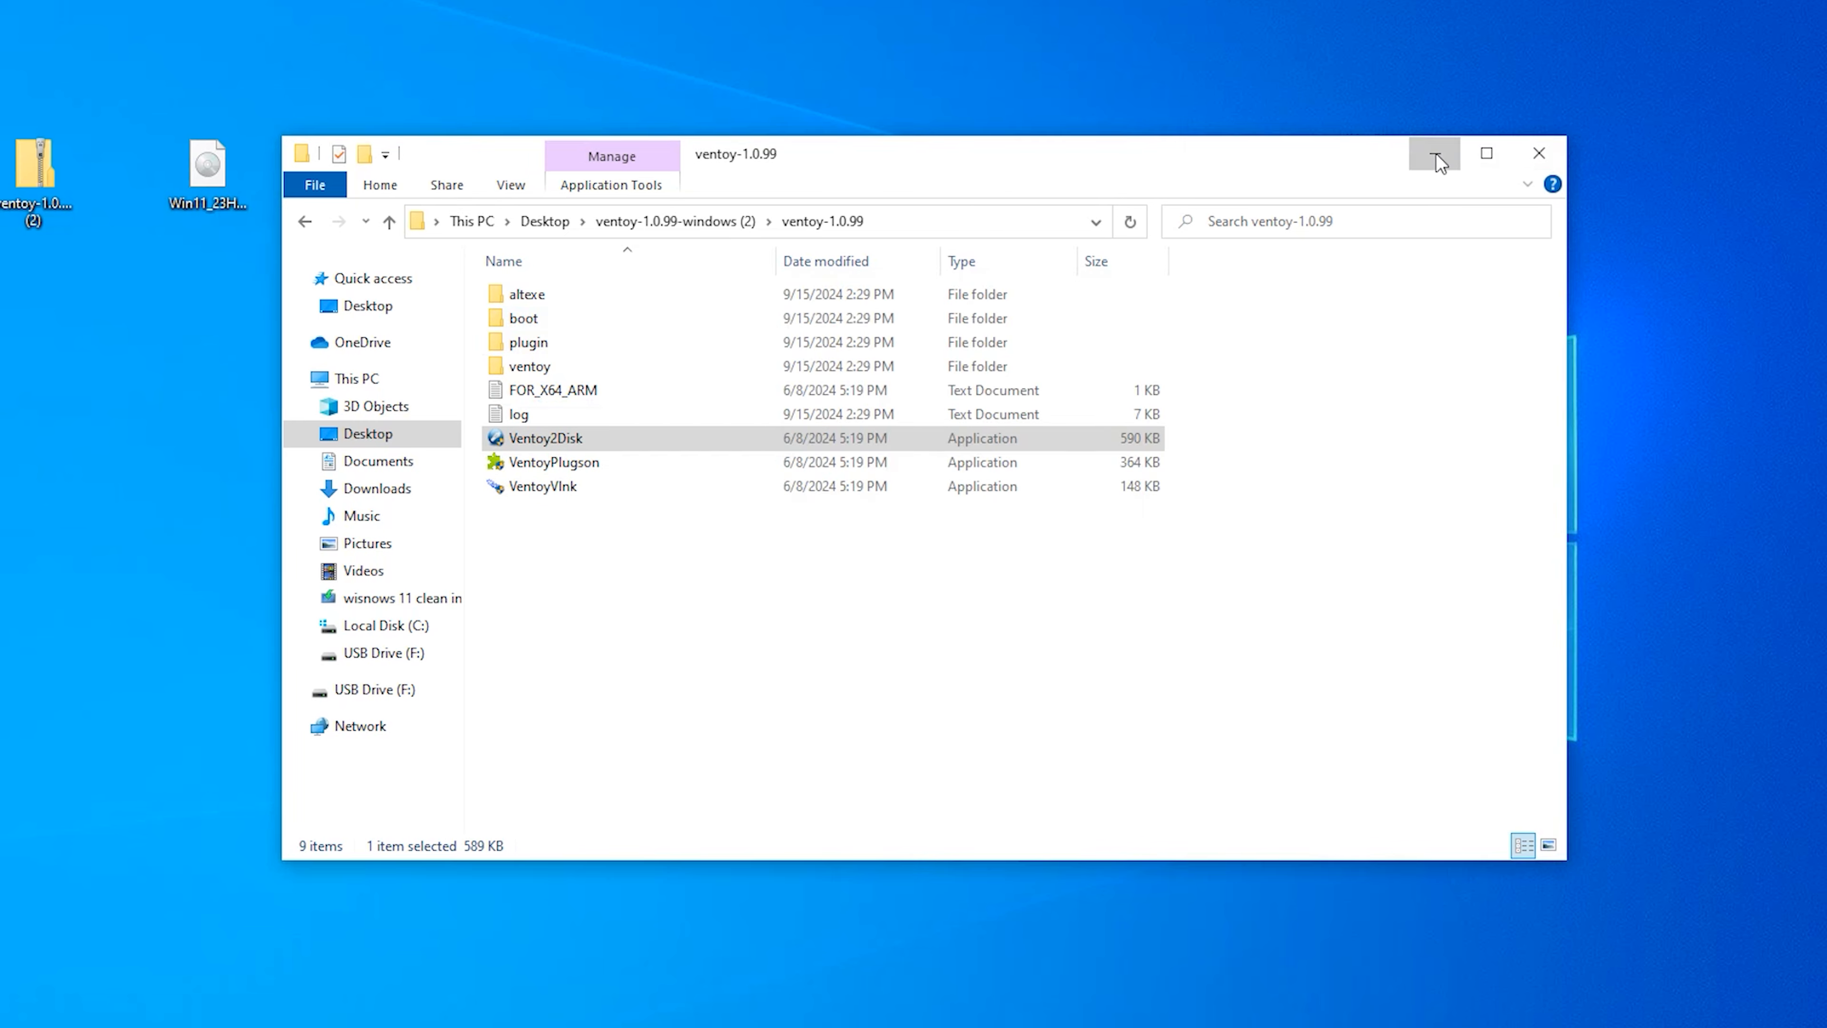
- Install Ventoy on the 32GB SanDisk USB drive, accept formatting it, and close Ventoy2Disk
left_click_drag(917, 305, 912, 93)
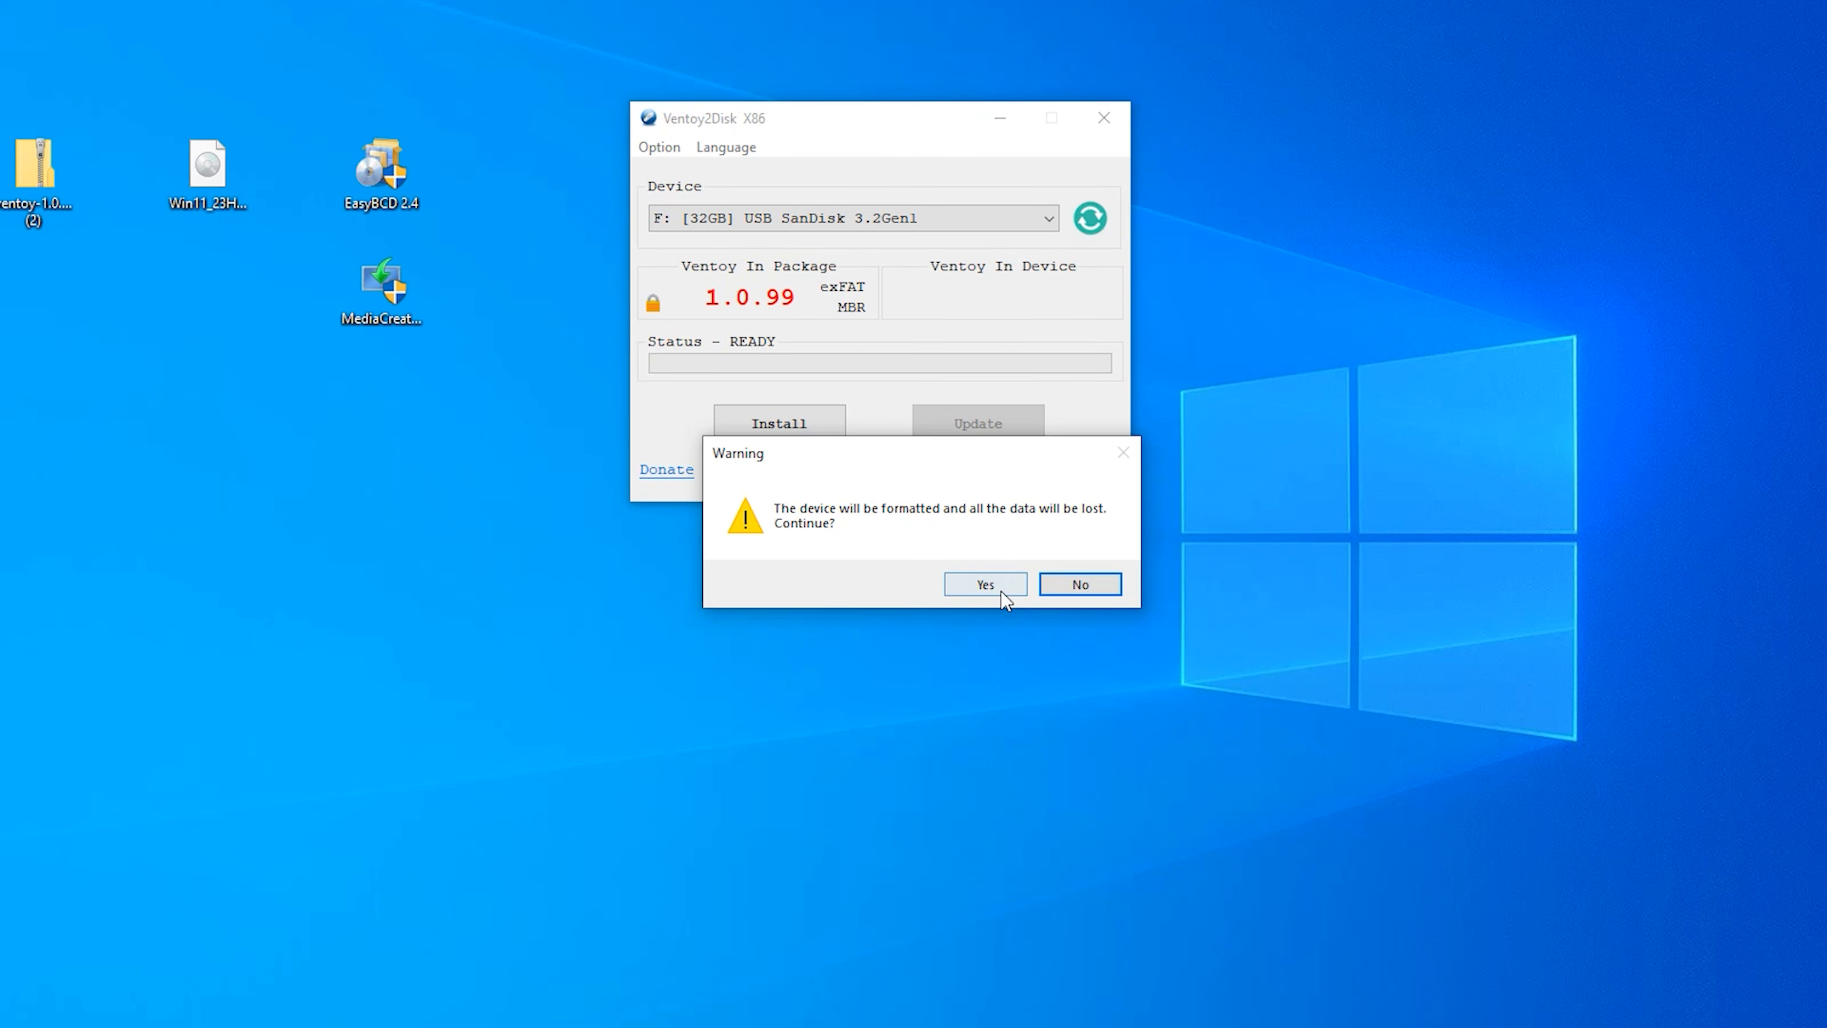
left_click(999, 588)
left_click(984, 591)
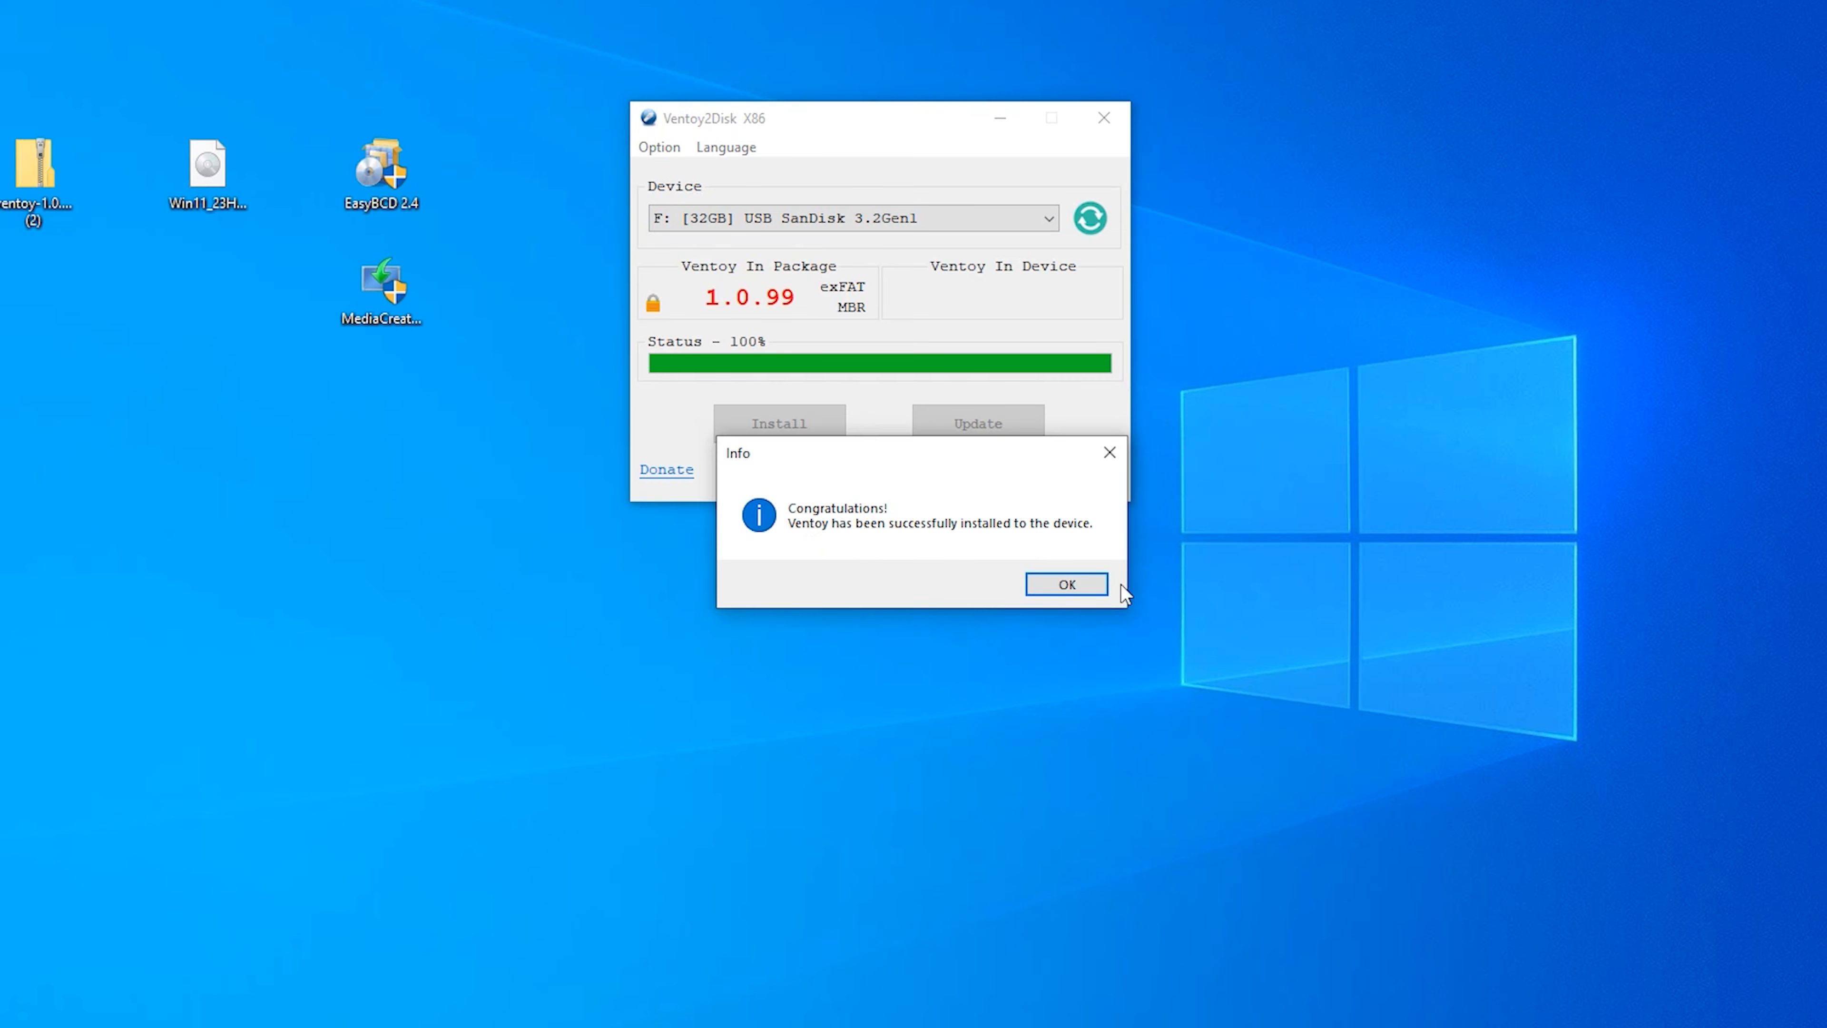
left_click(1094, 587)
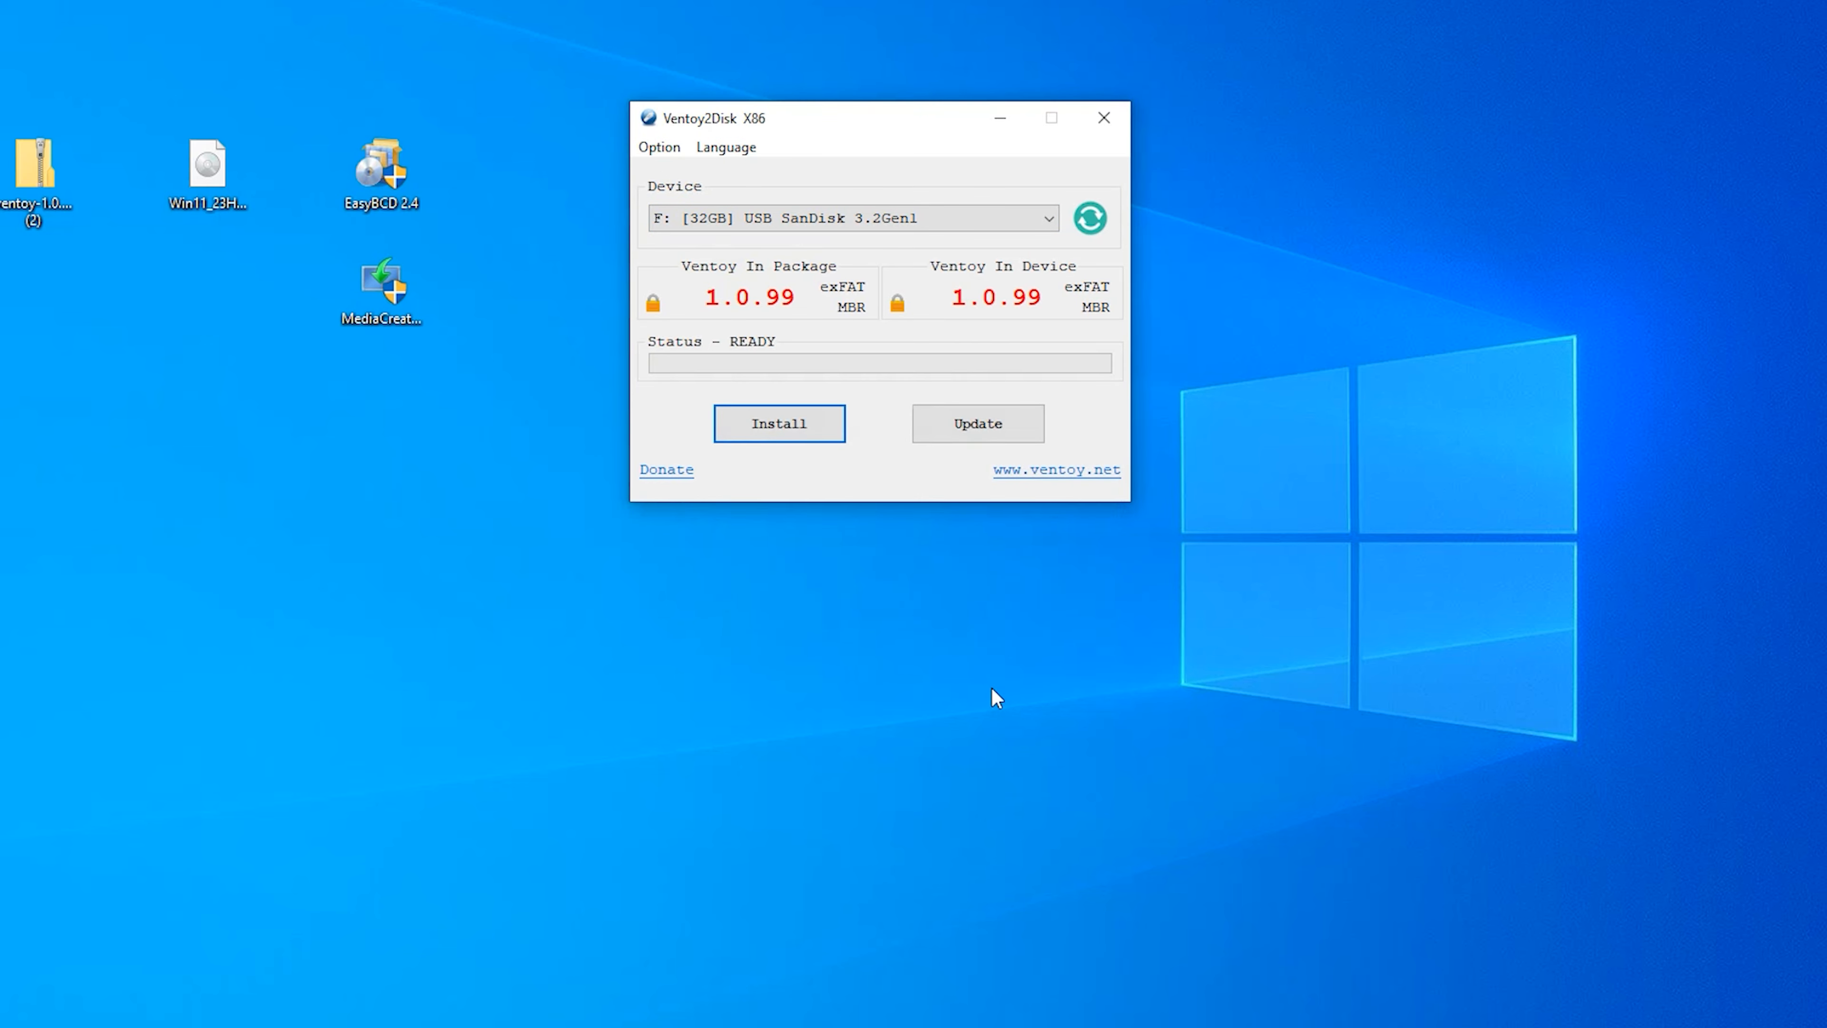
left_click(1113, 126)
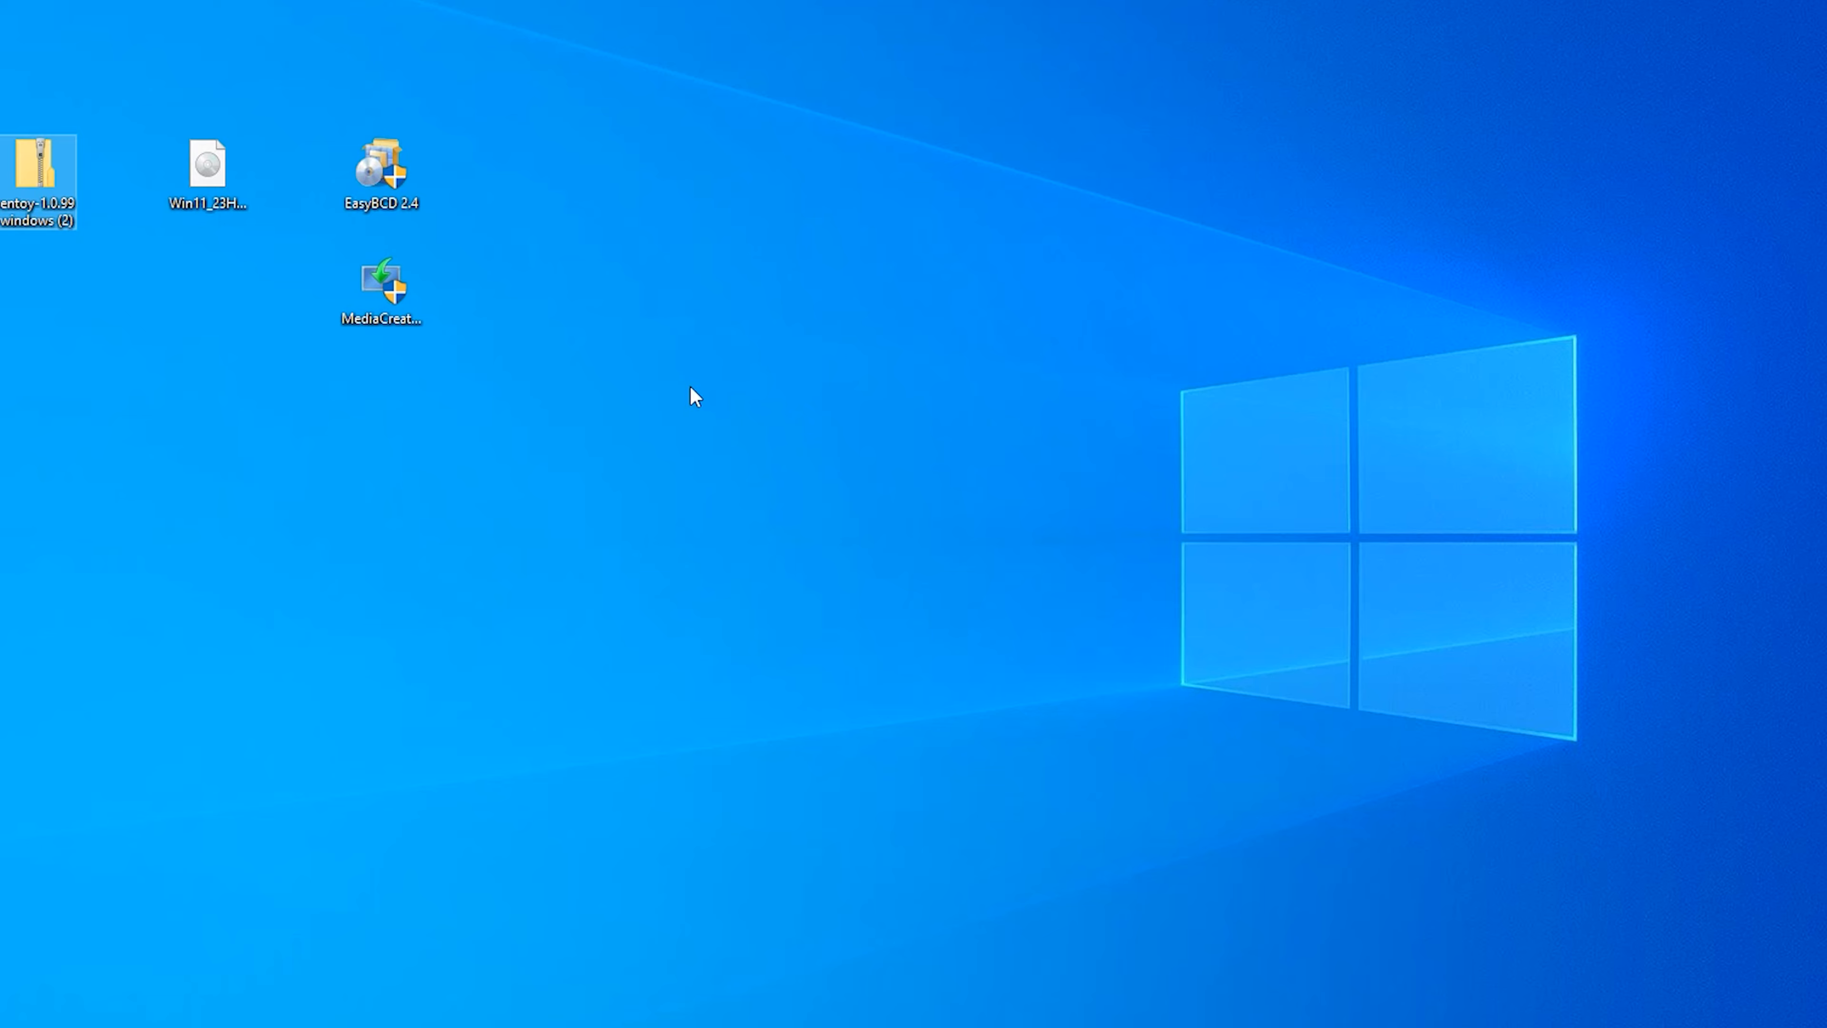
- Copy the Win11_23H2_English_x64v2 ISO from the desktop to the Ventoy (E:) drive
right_click(202, 167)
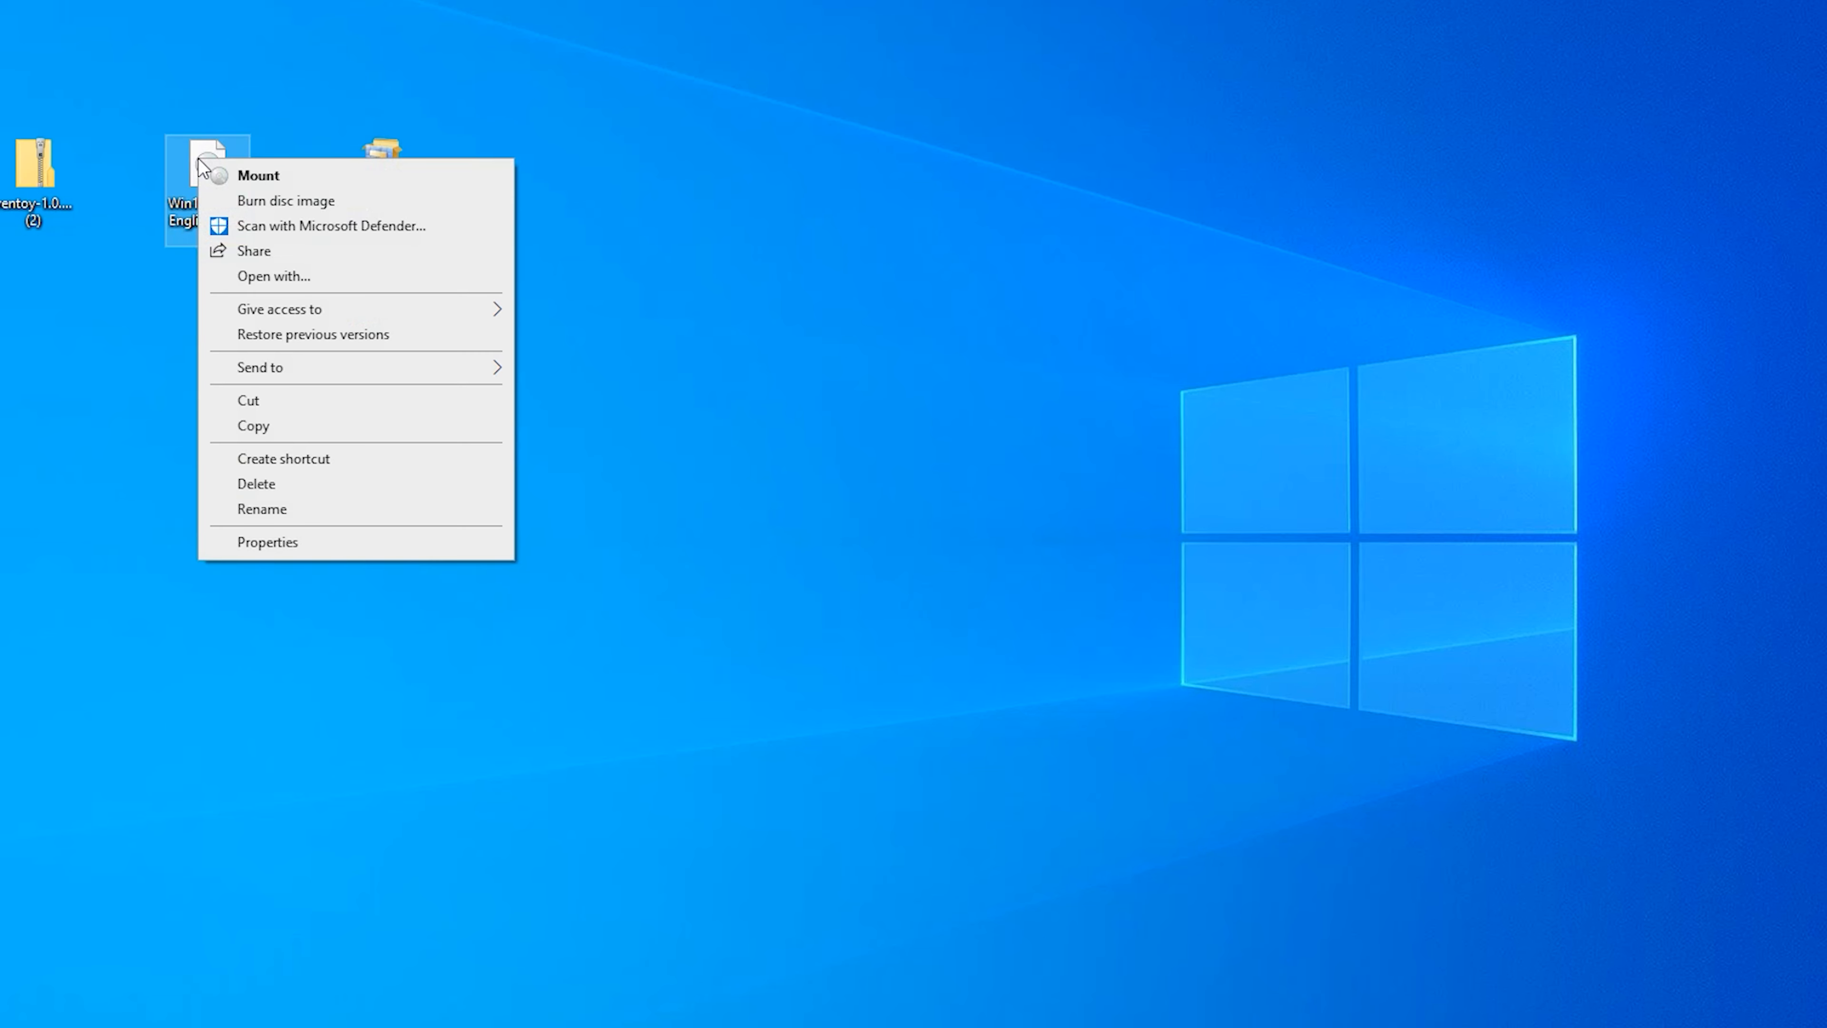
left_click(263, 430)
key("super+e")
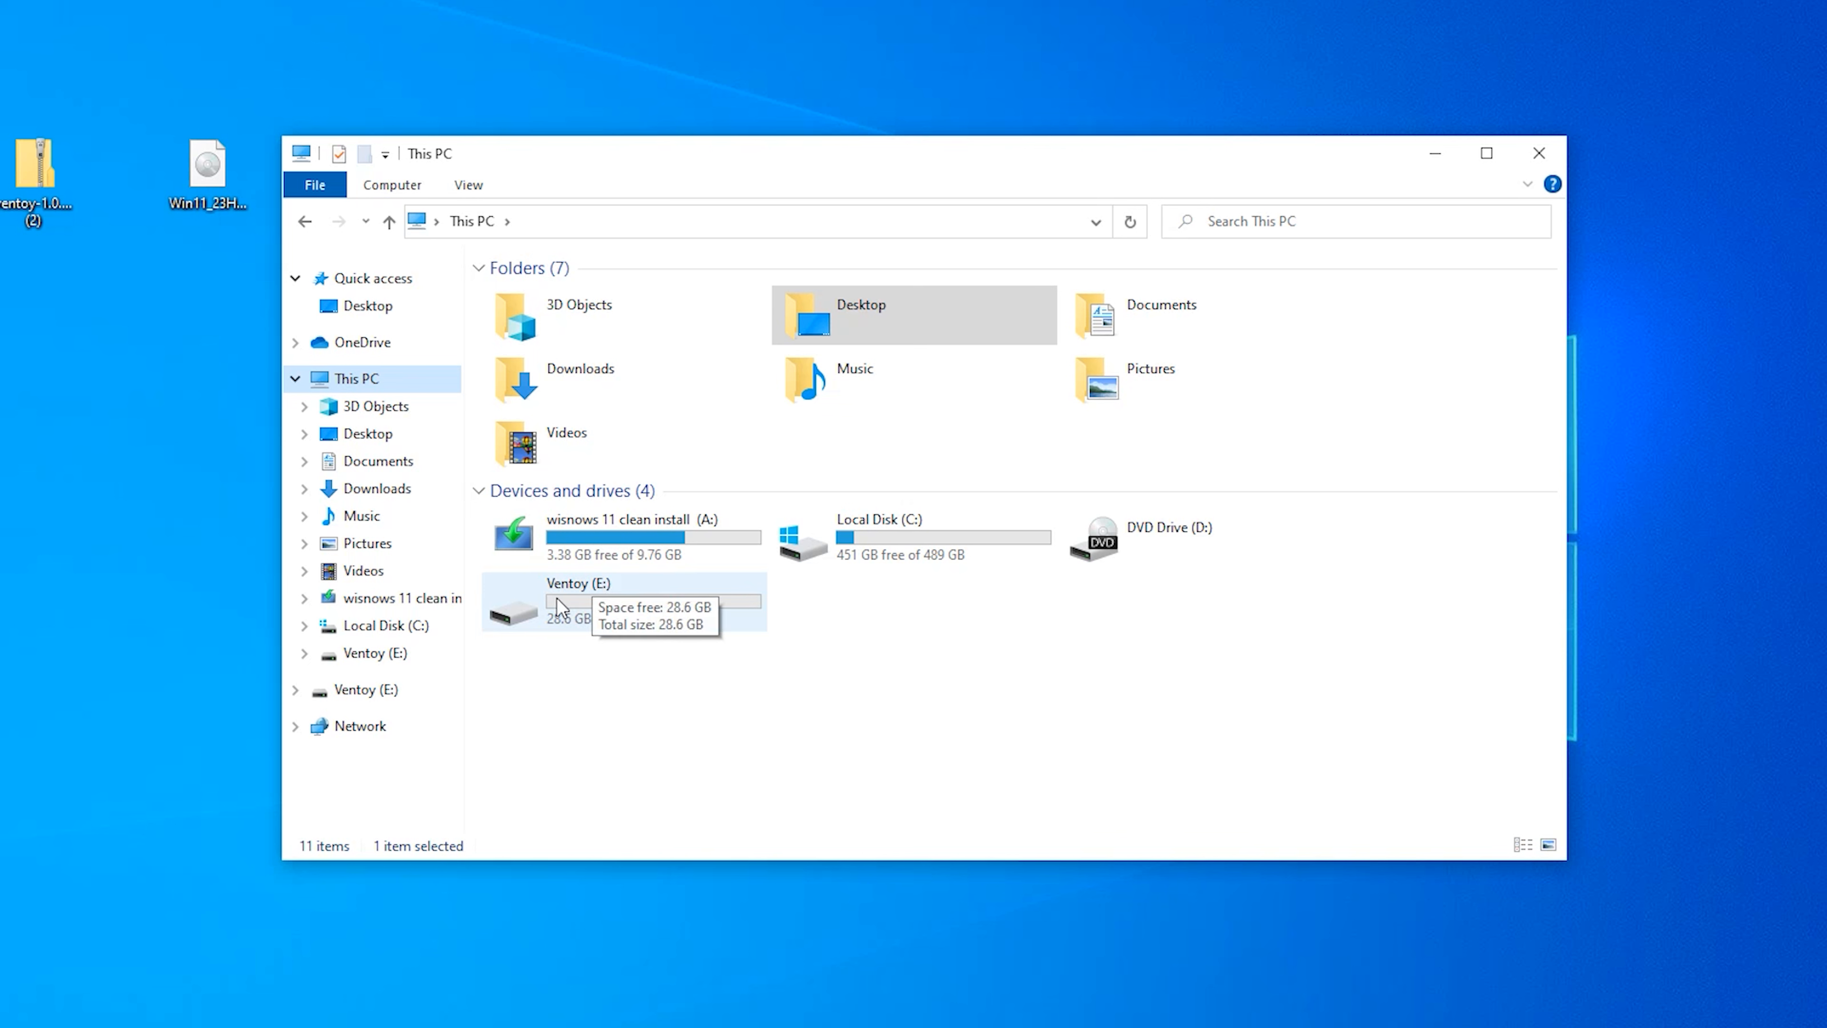
double_click(588, 608)
right_click(634, 388)
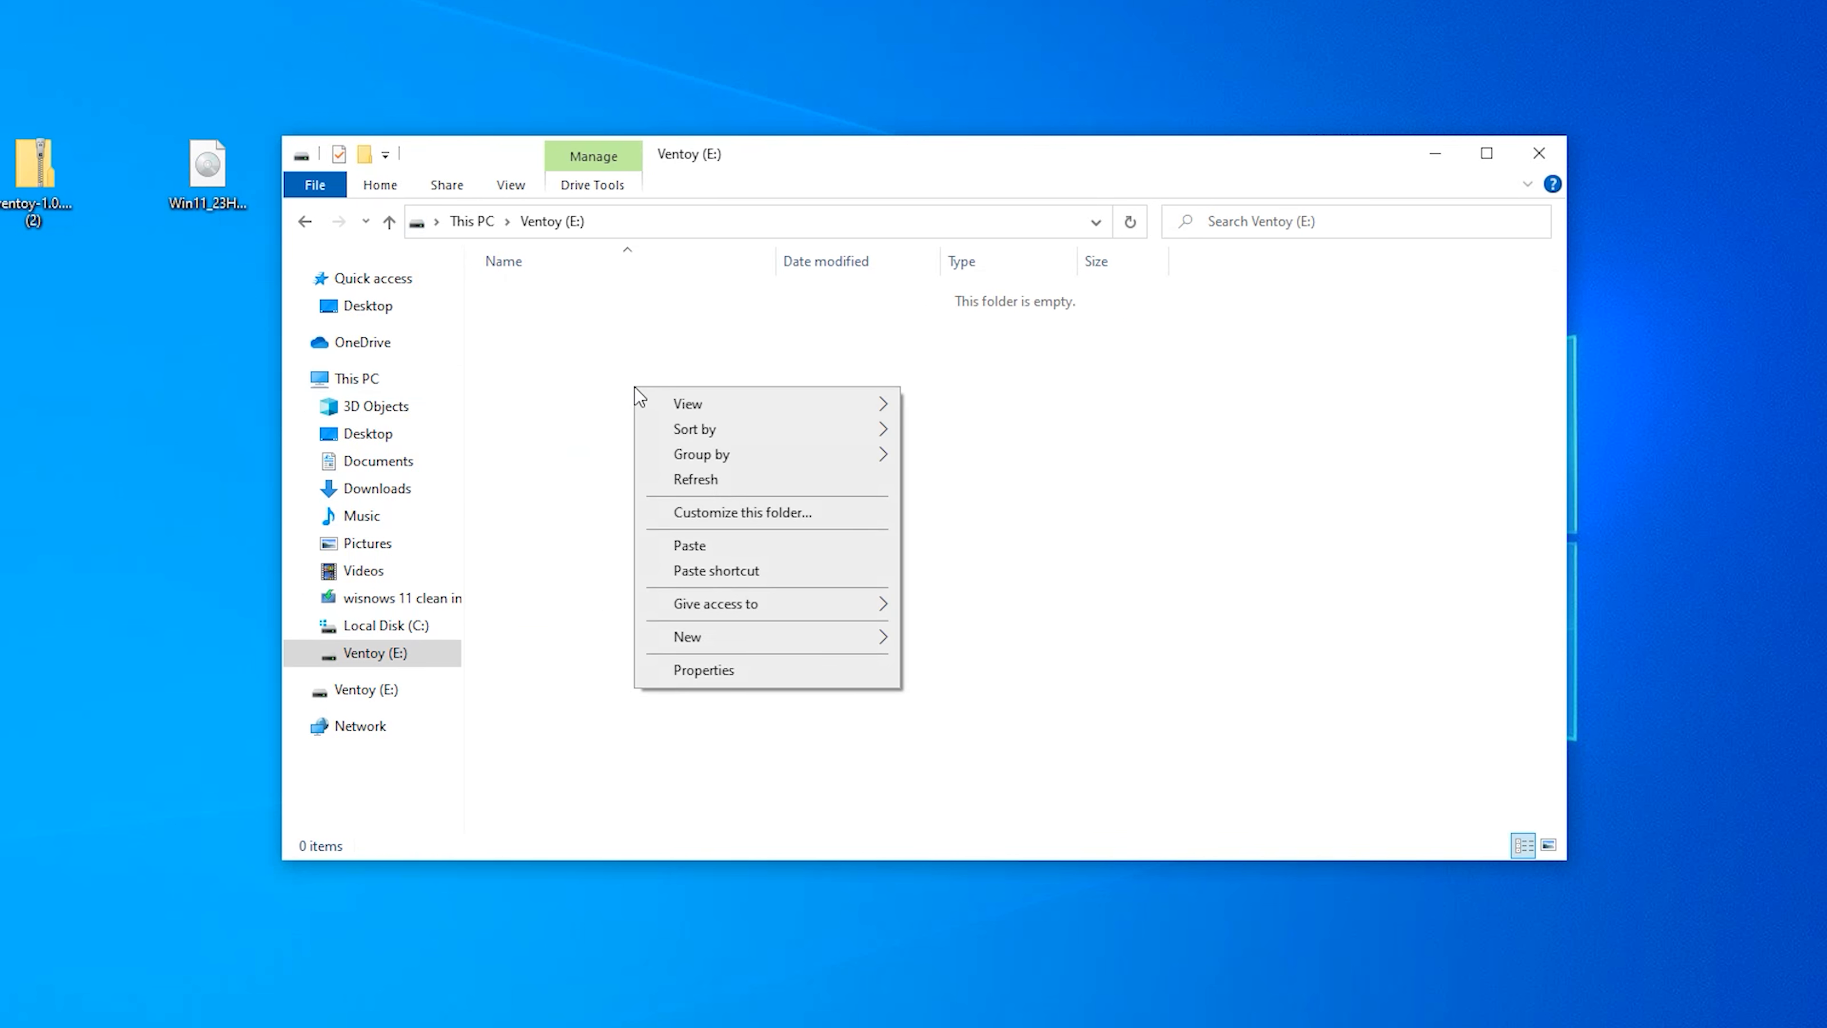
left_click(687, 548)
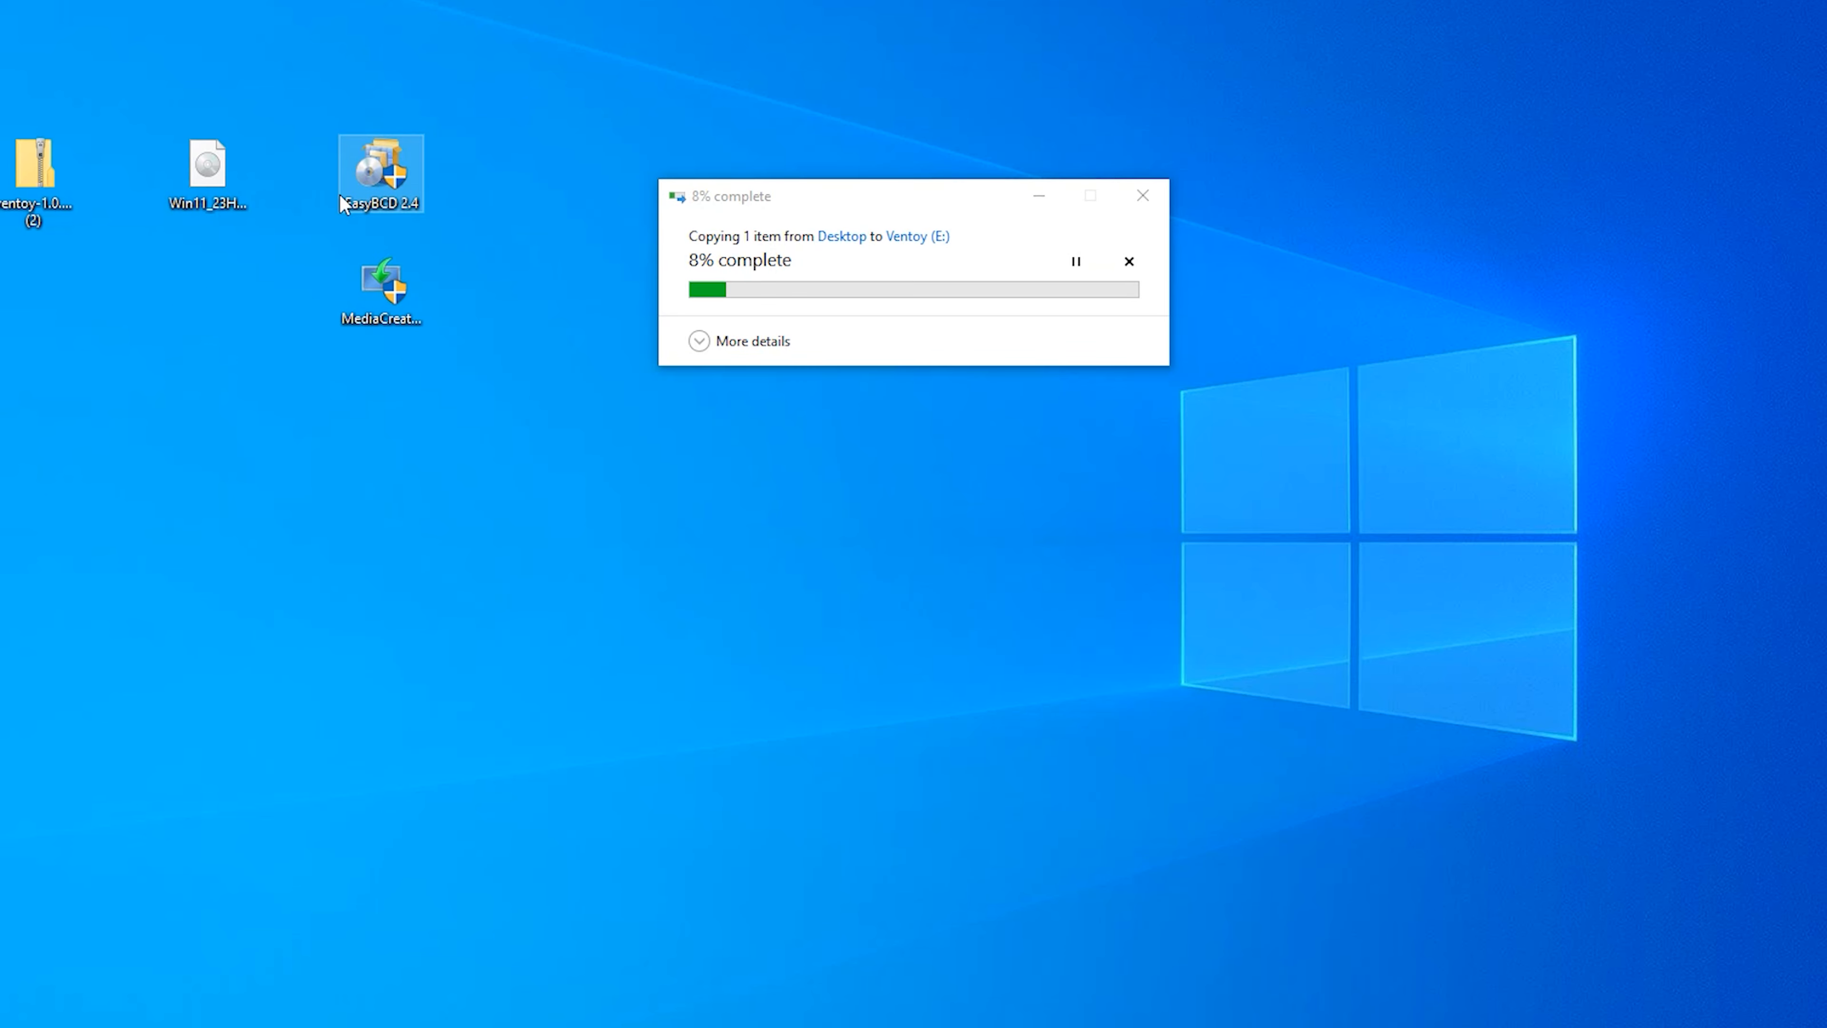
- Install EasyBCD 2.4 from the desktop installer with the core and desktop shortcut components, minimizing the file copy window and accepting the license agreement
double_click(381, 167)
left_click(817, 670)
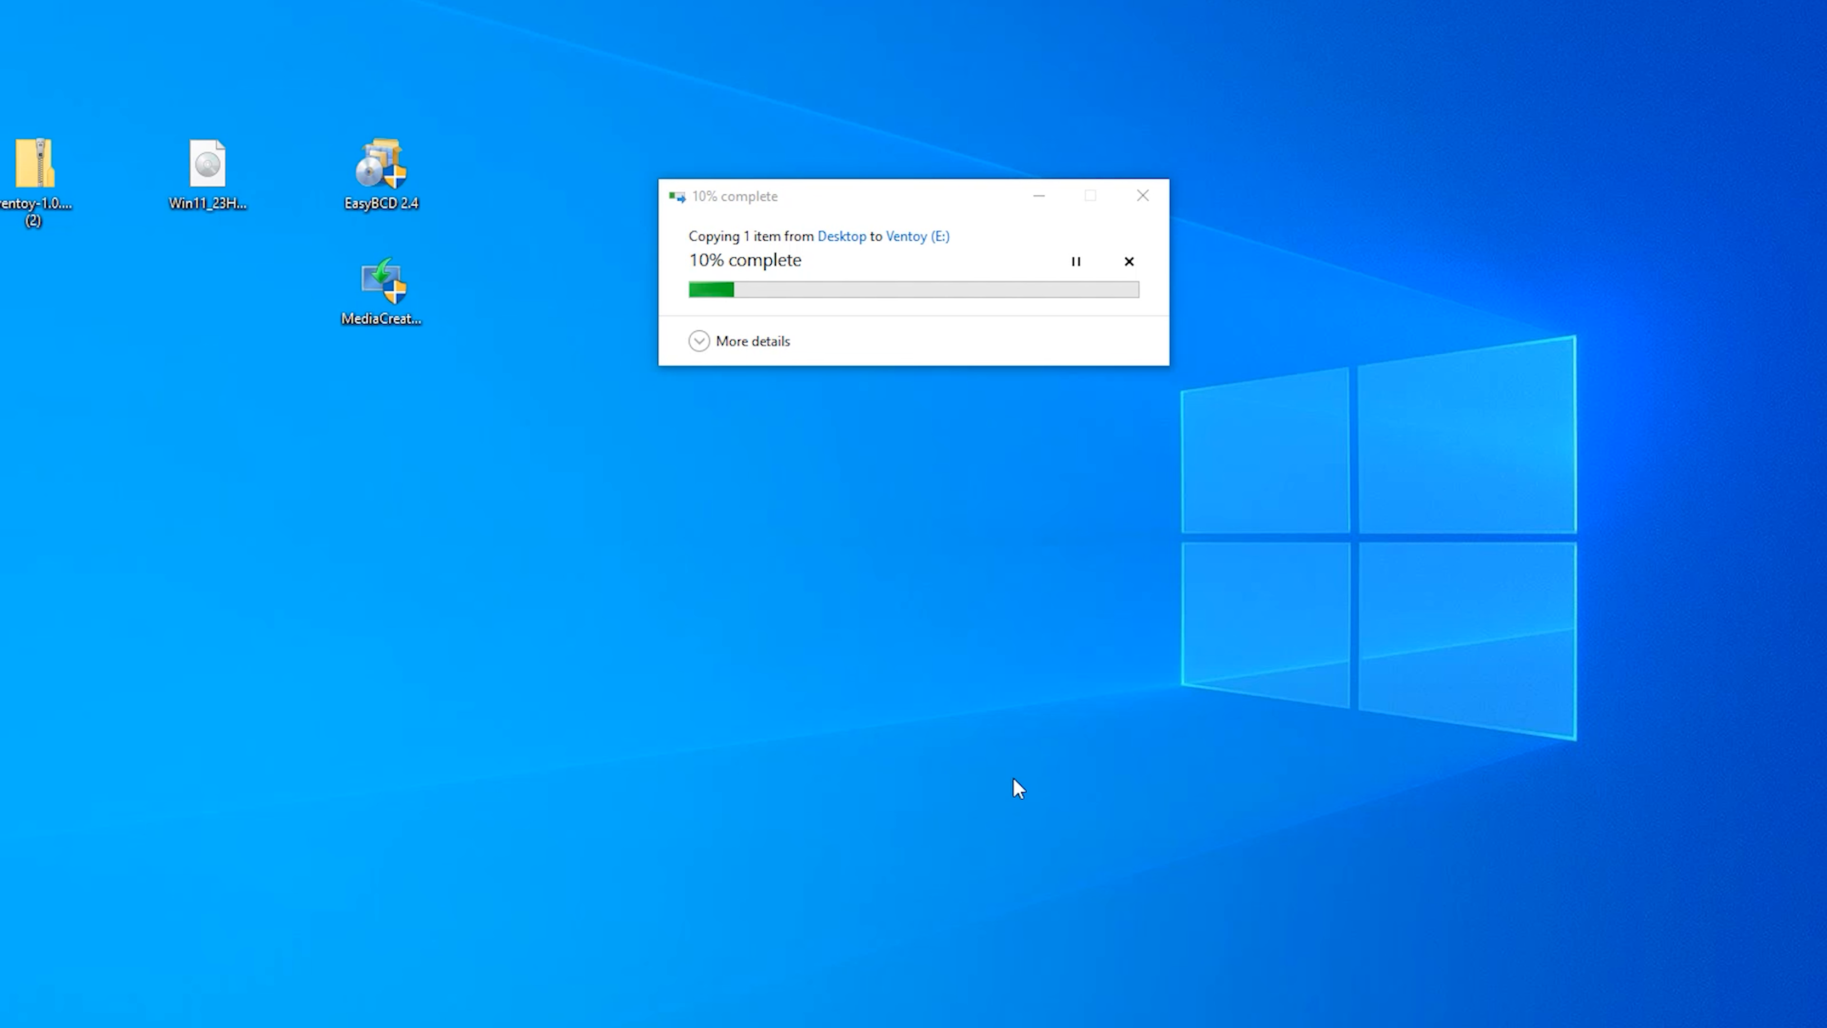
left_click(1036, 194)
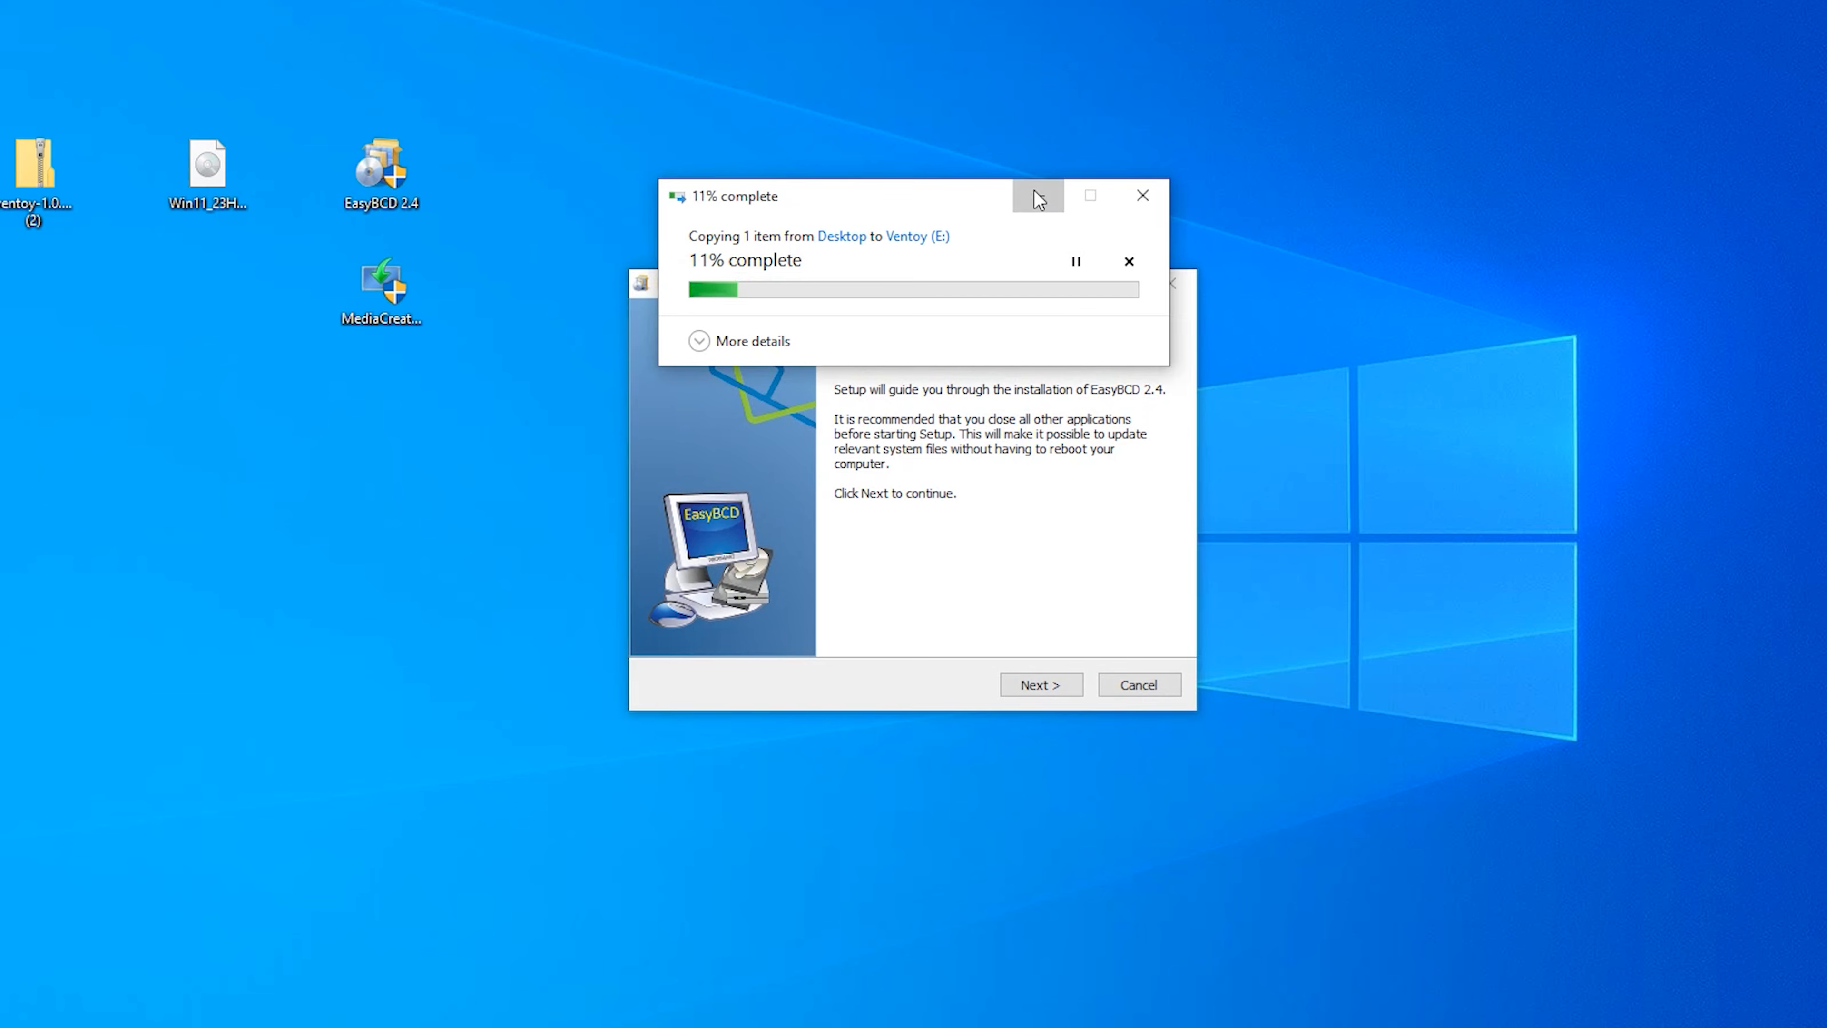
left_click(1036, 196)
left_click(1036, 681)
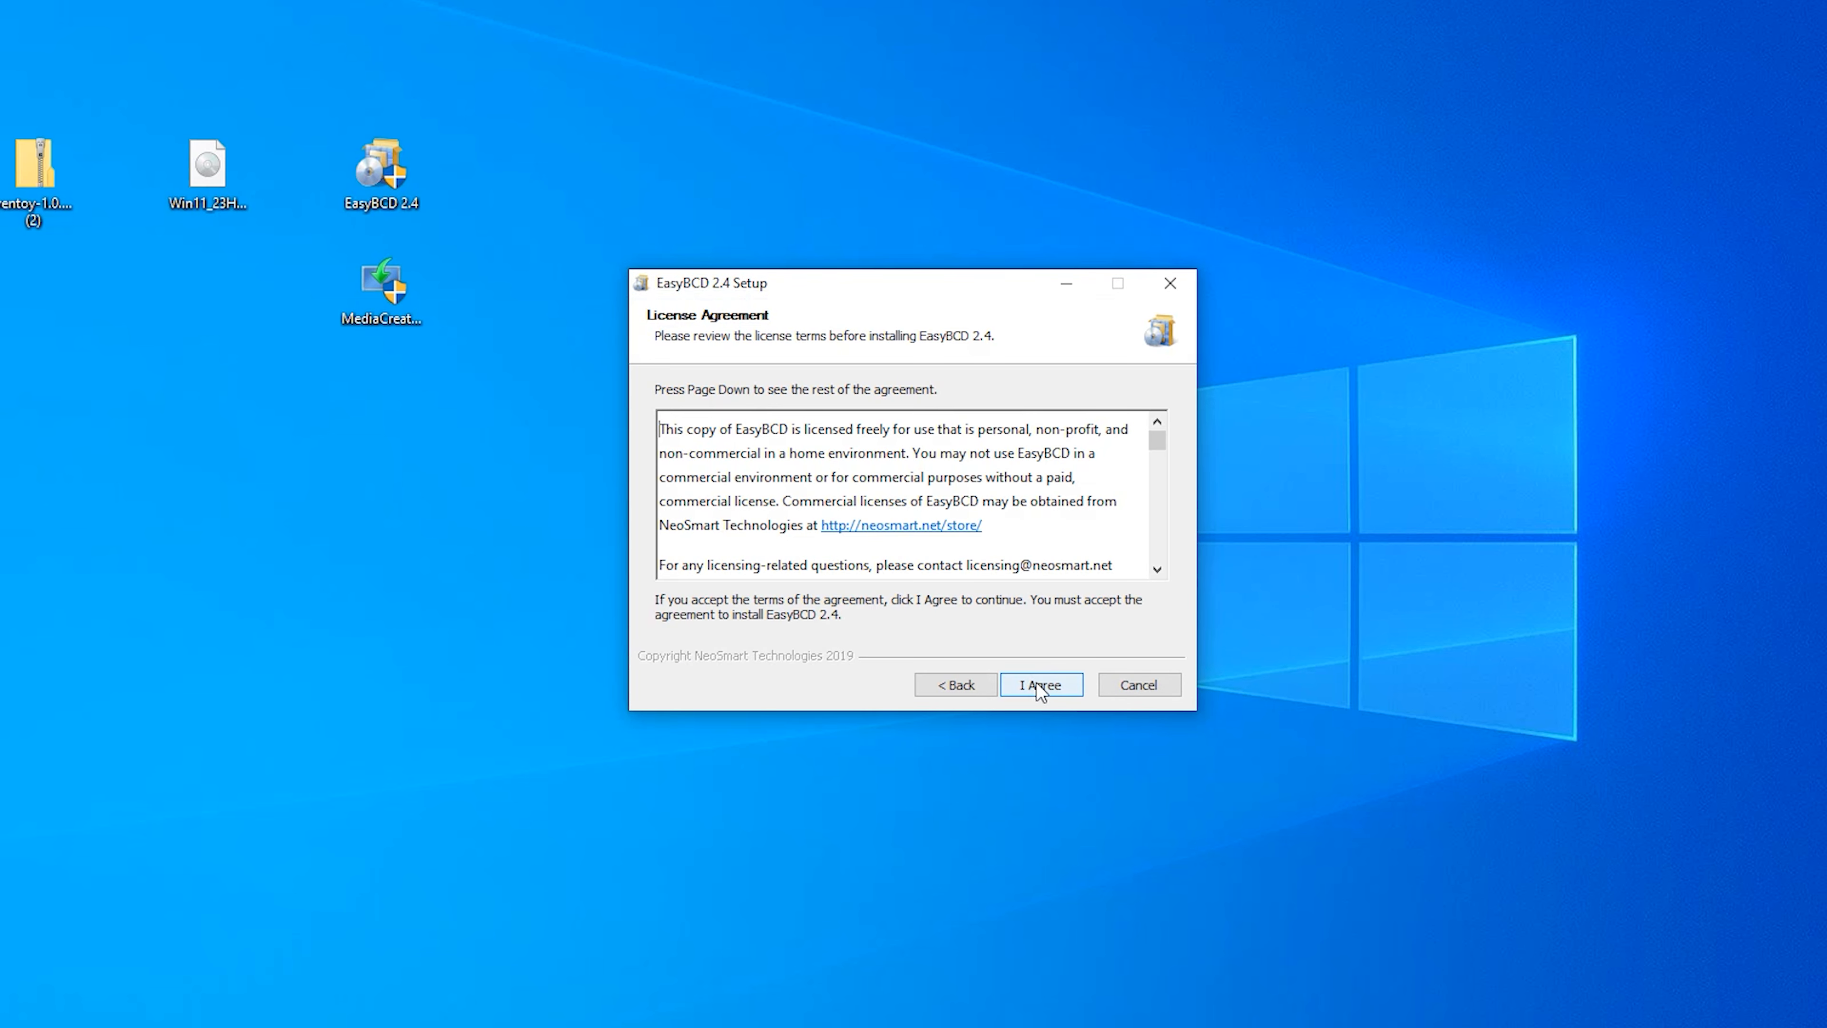
left_click(1040, 686)
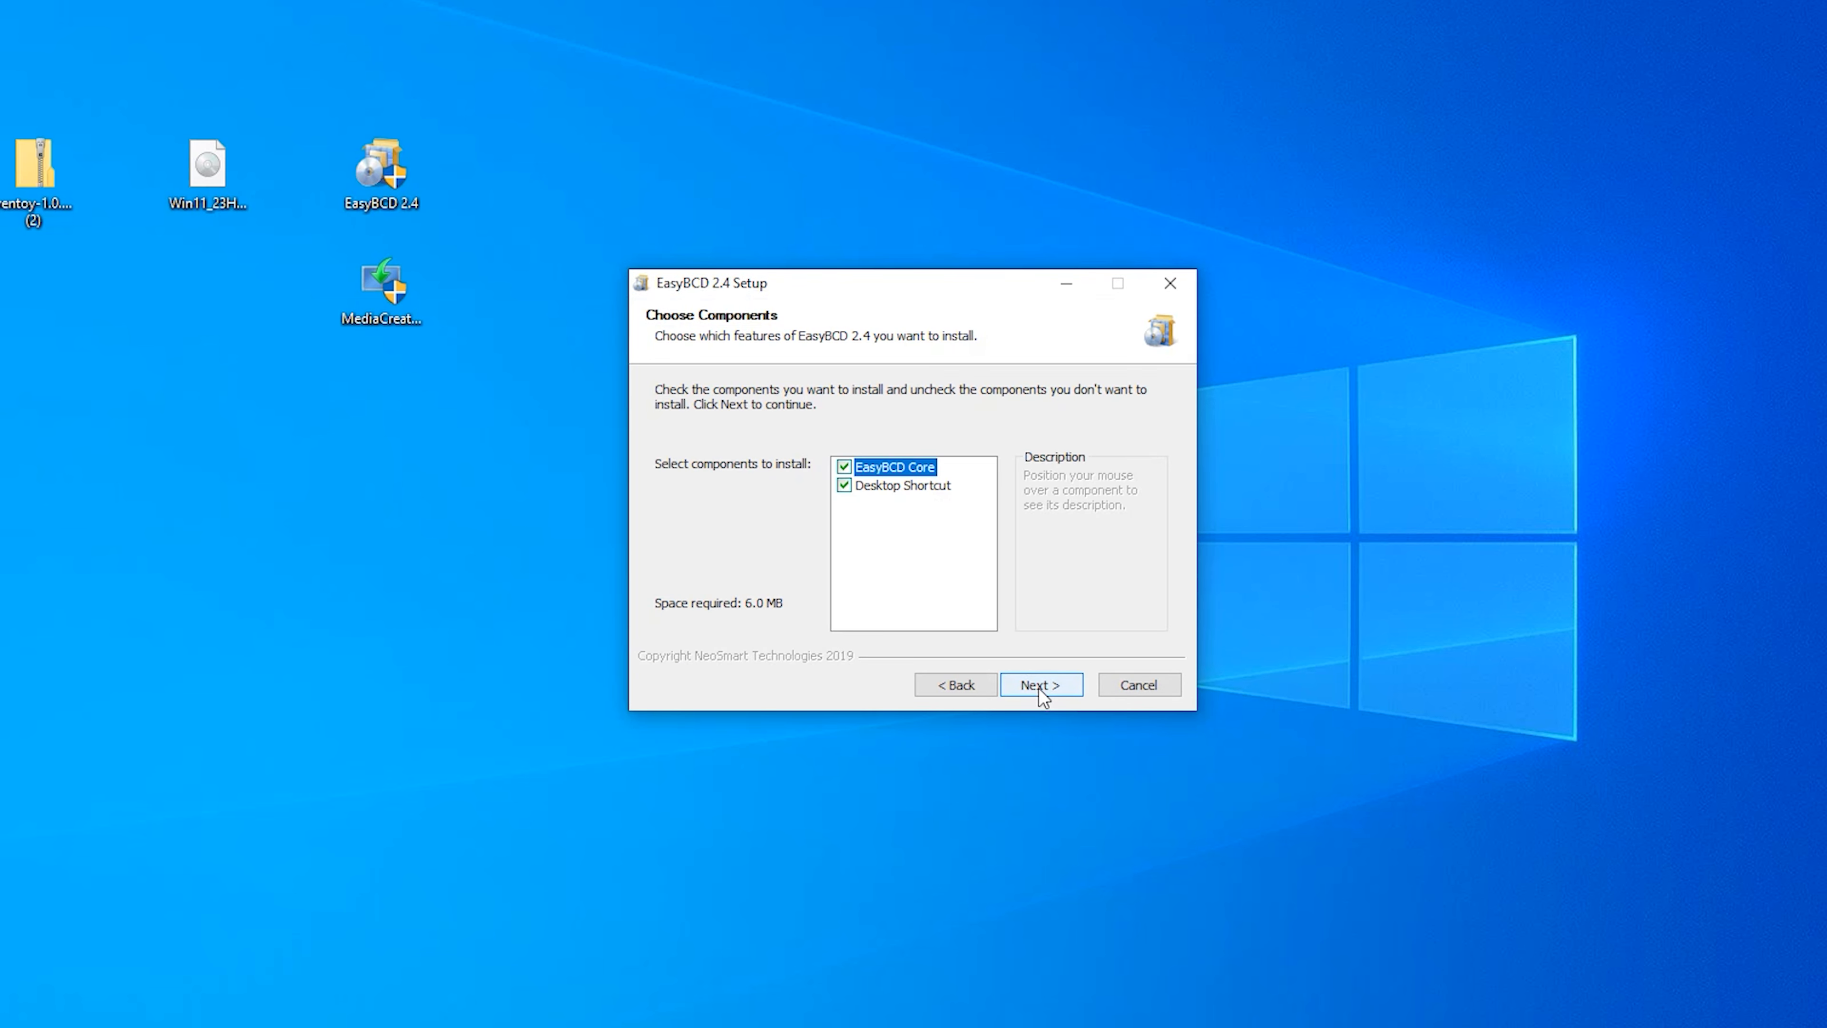
left_click(1040, 686)
left_click(1040, 686)
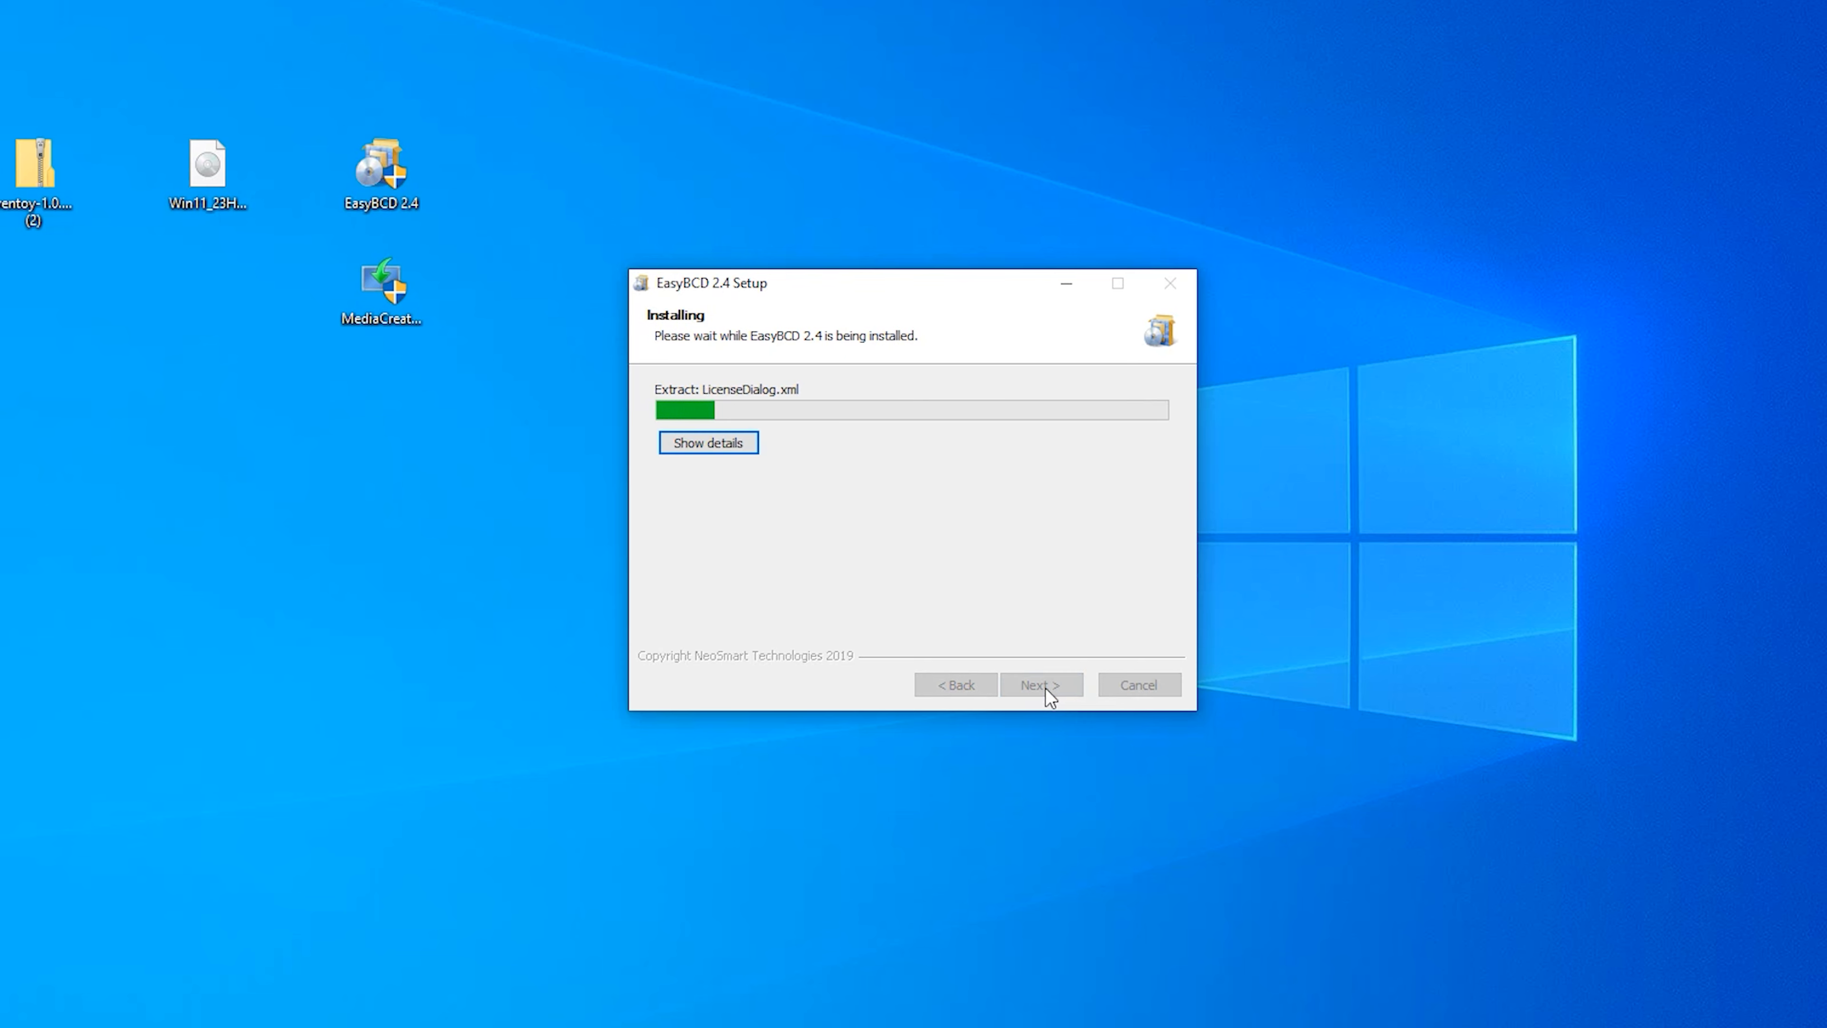
left_click(1041, 685)
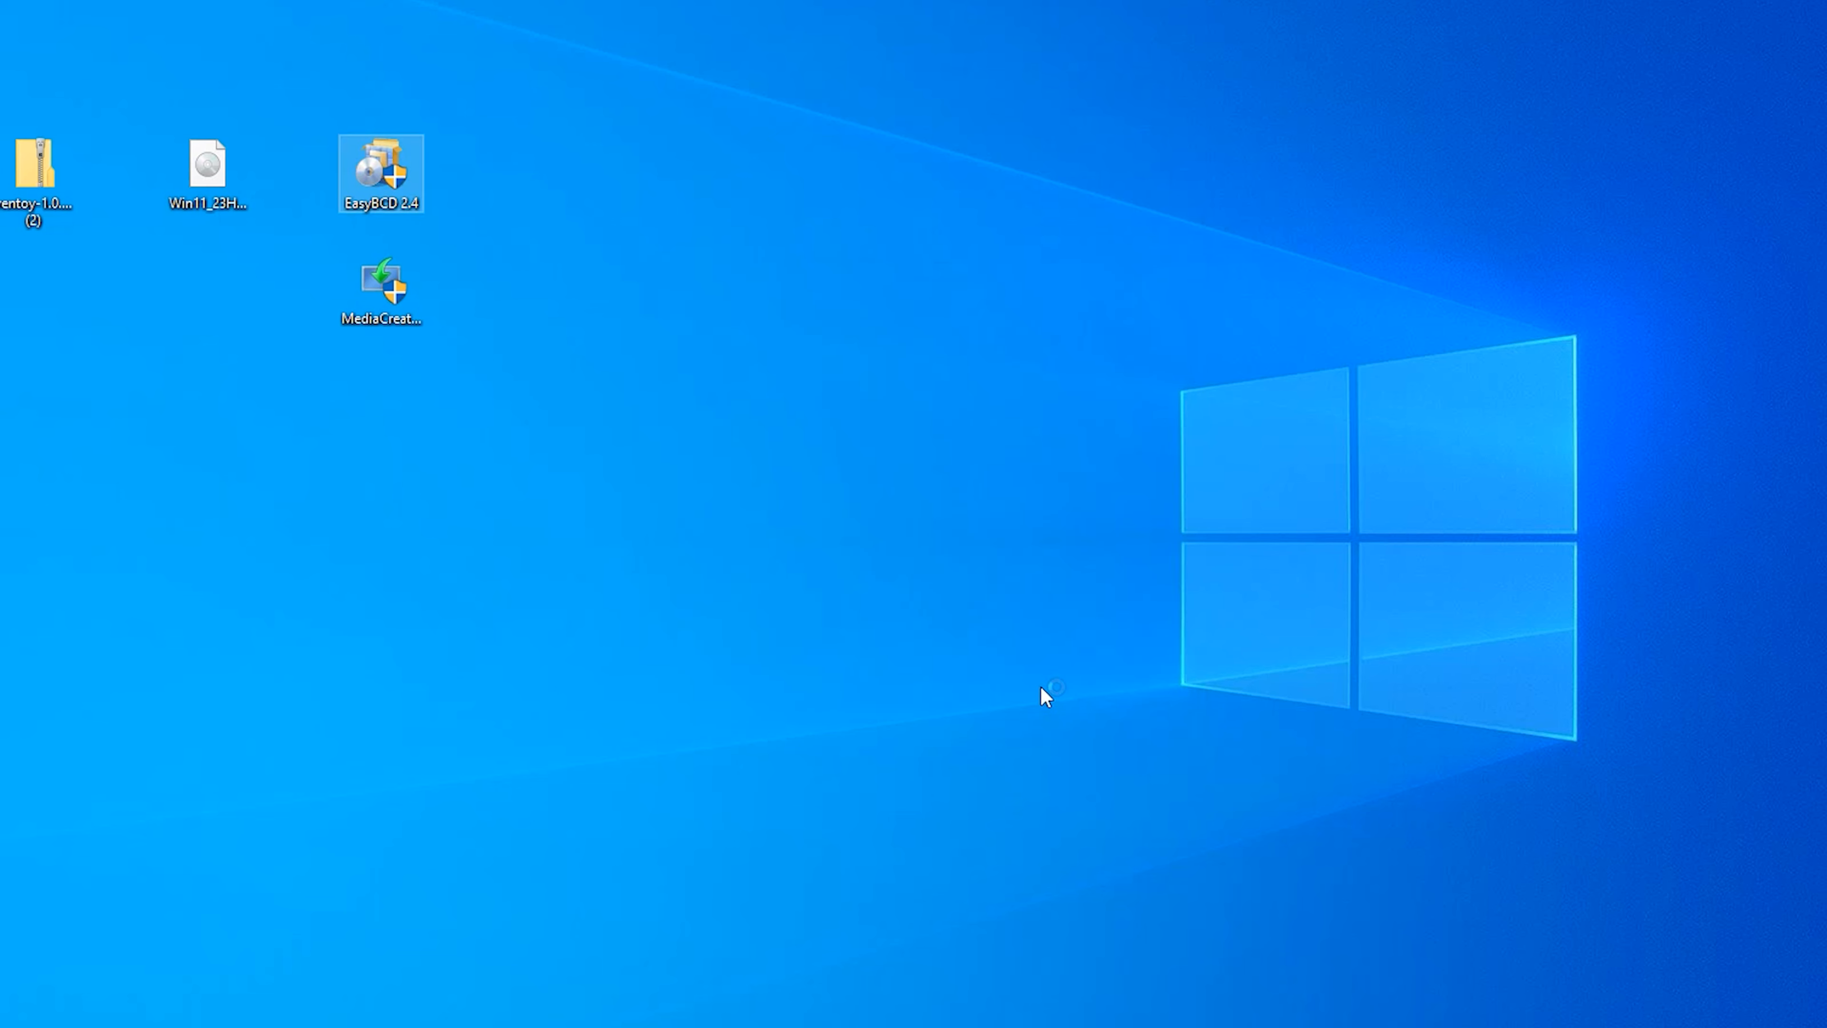
- Allow EasyBCD to start and accept its non-commercial use notice and EFI bootloader notice
left_click(1042, 494)
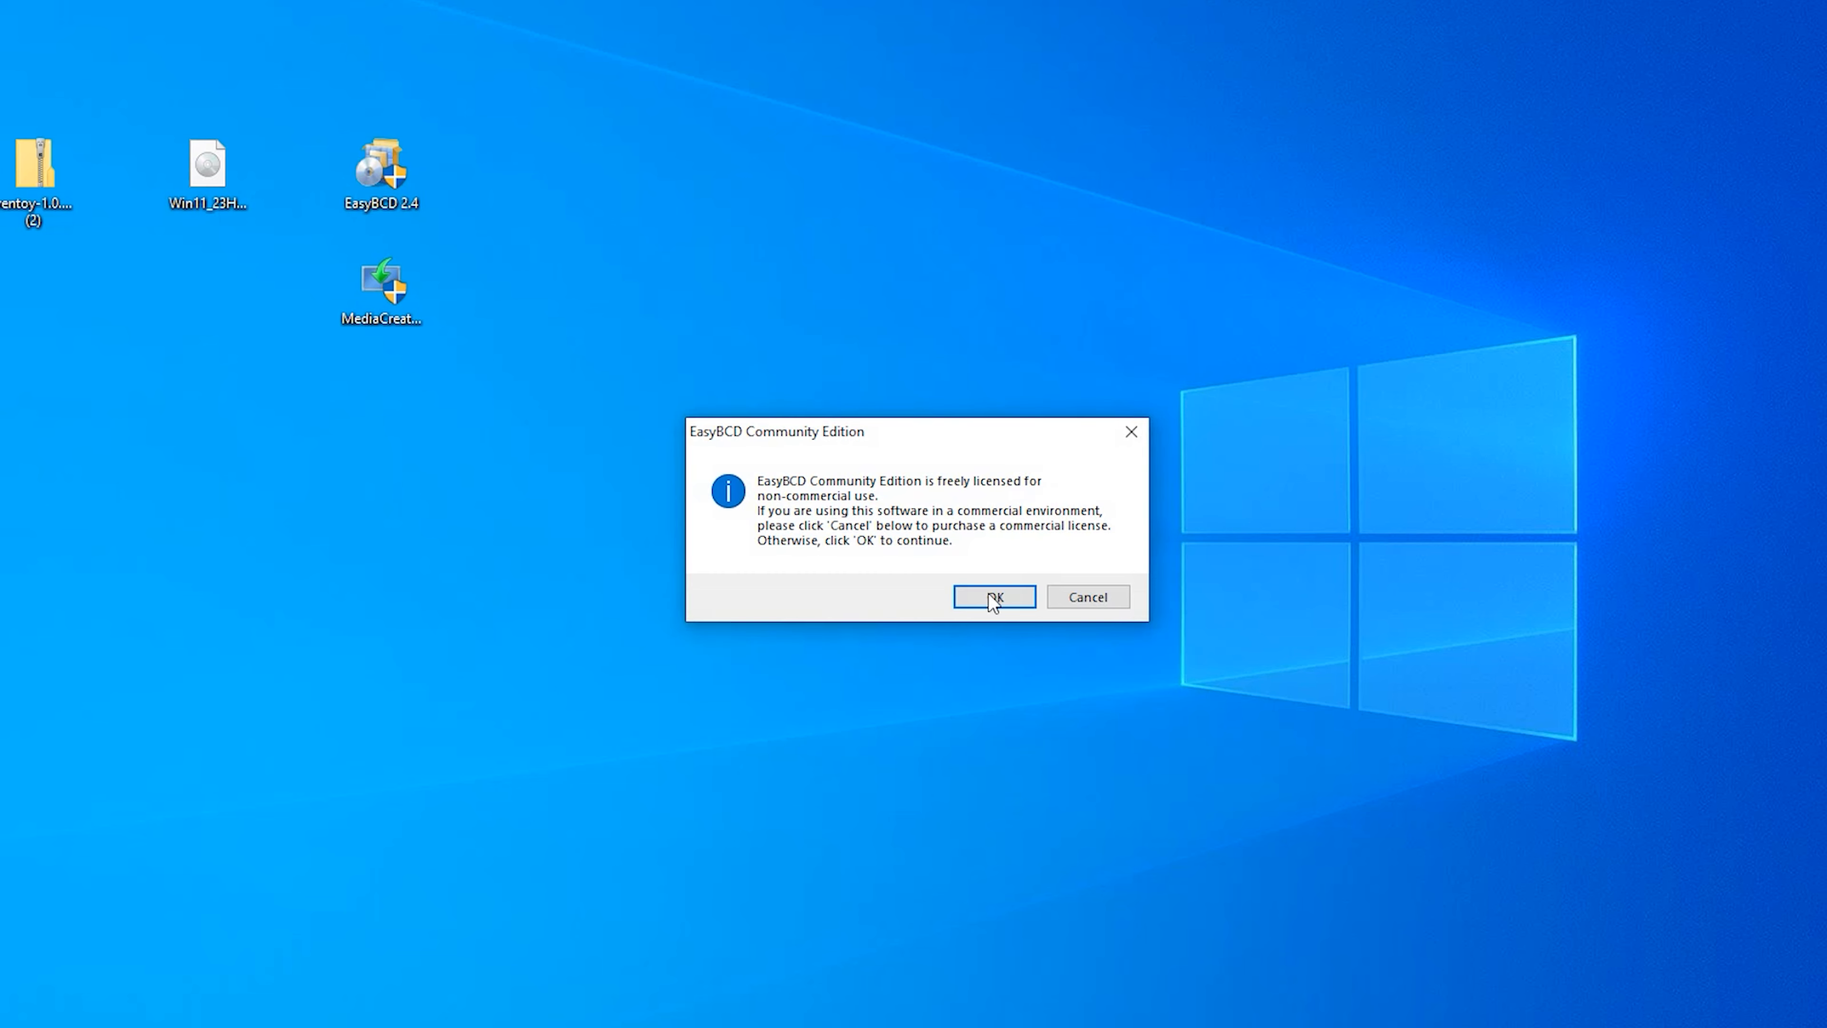
left_click(991, 596)
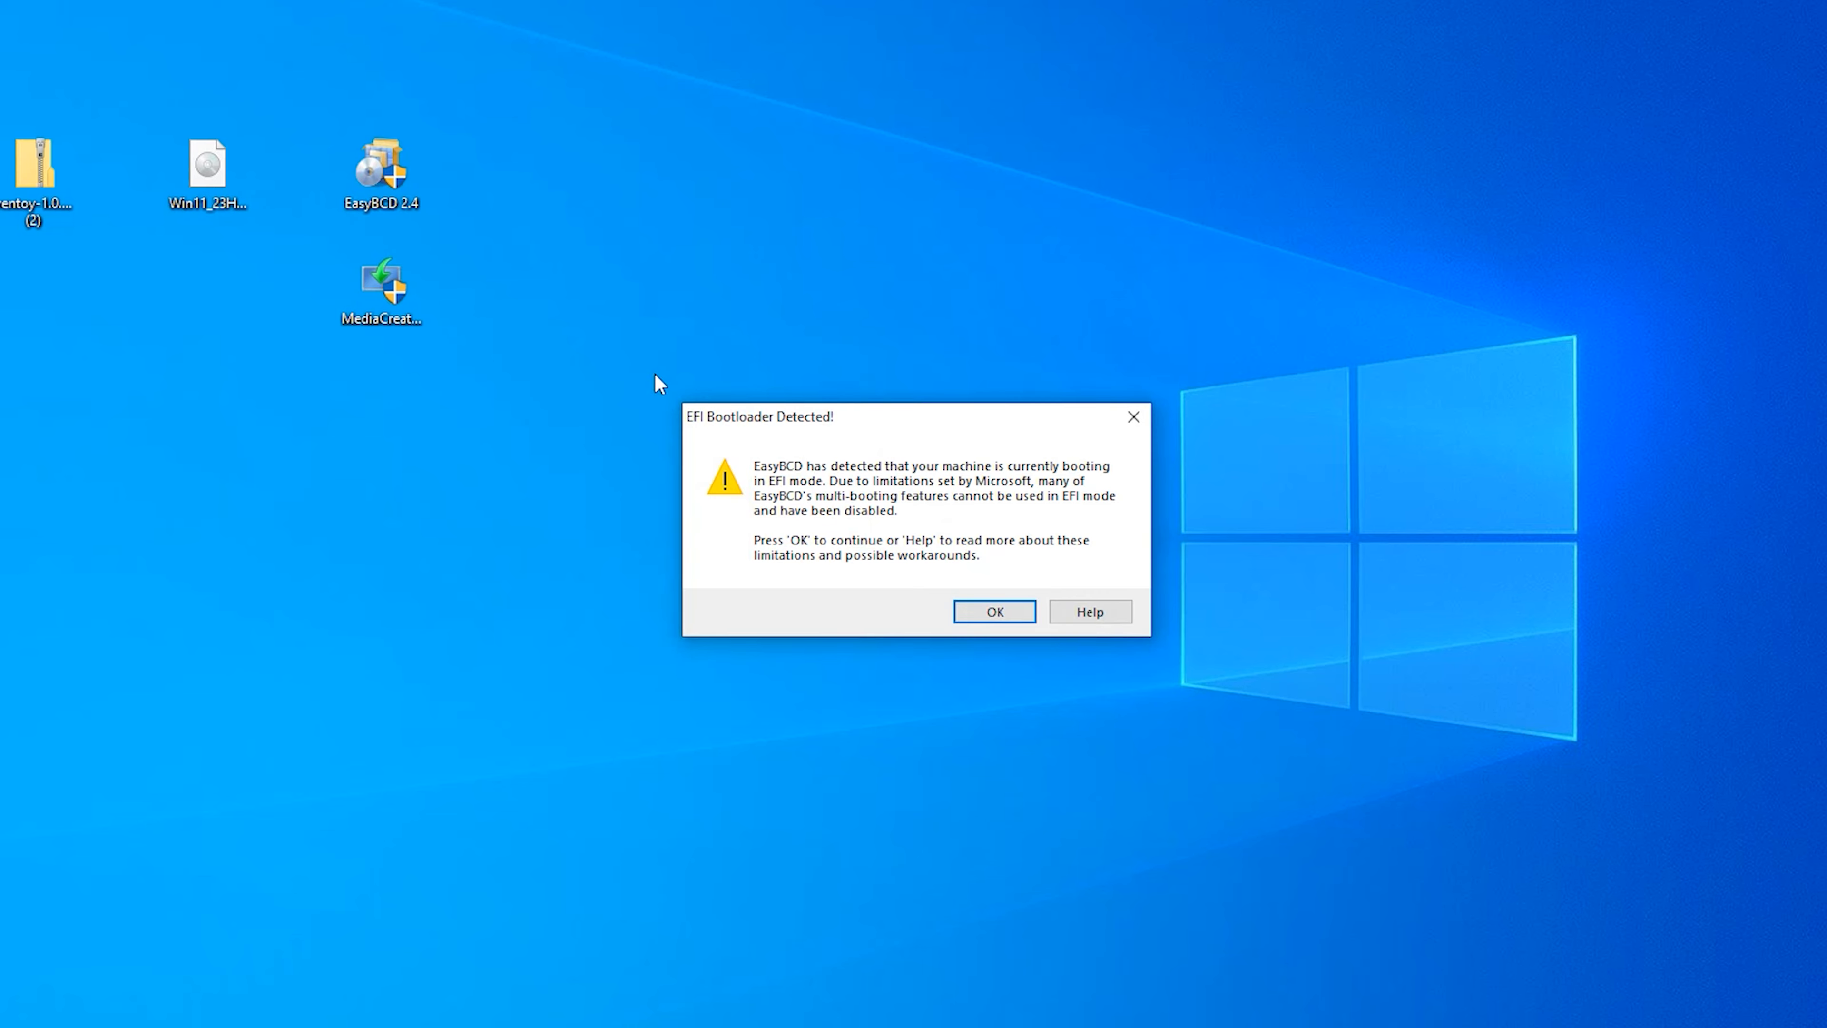
left_click(997, 612)
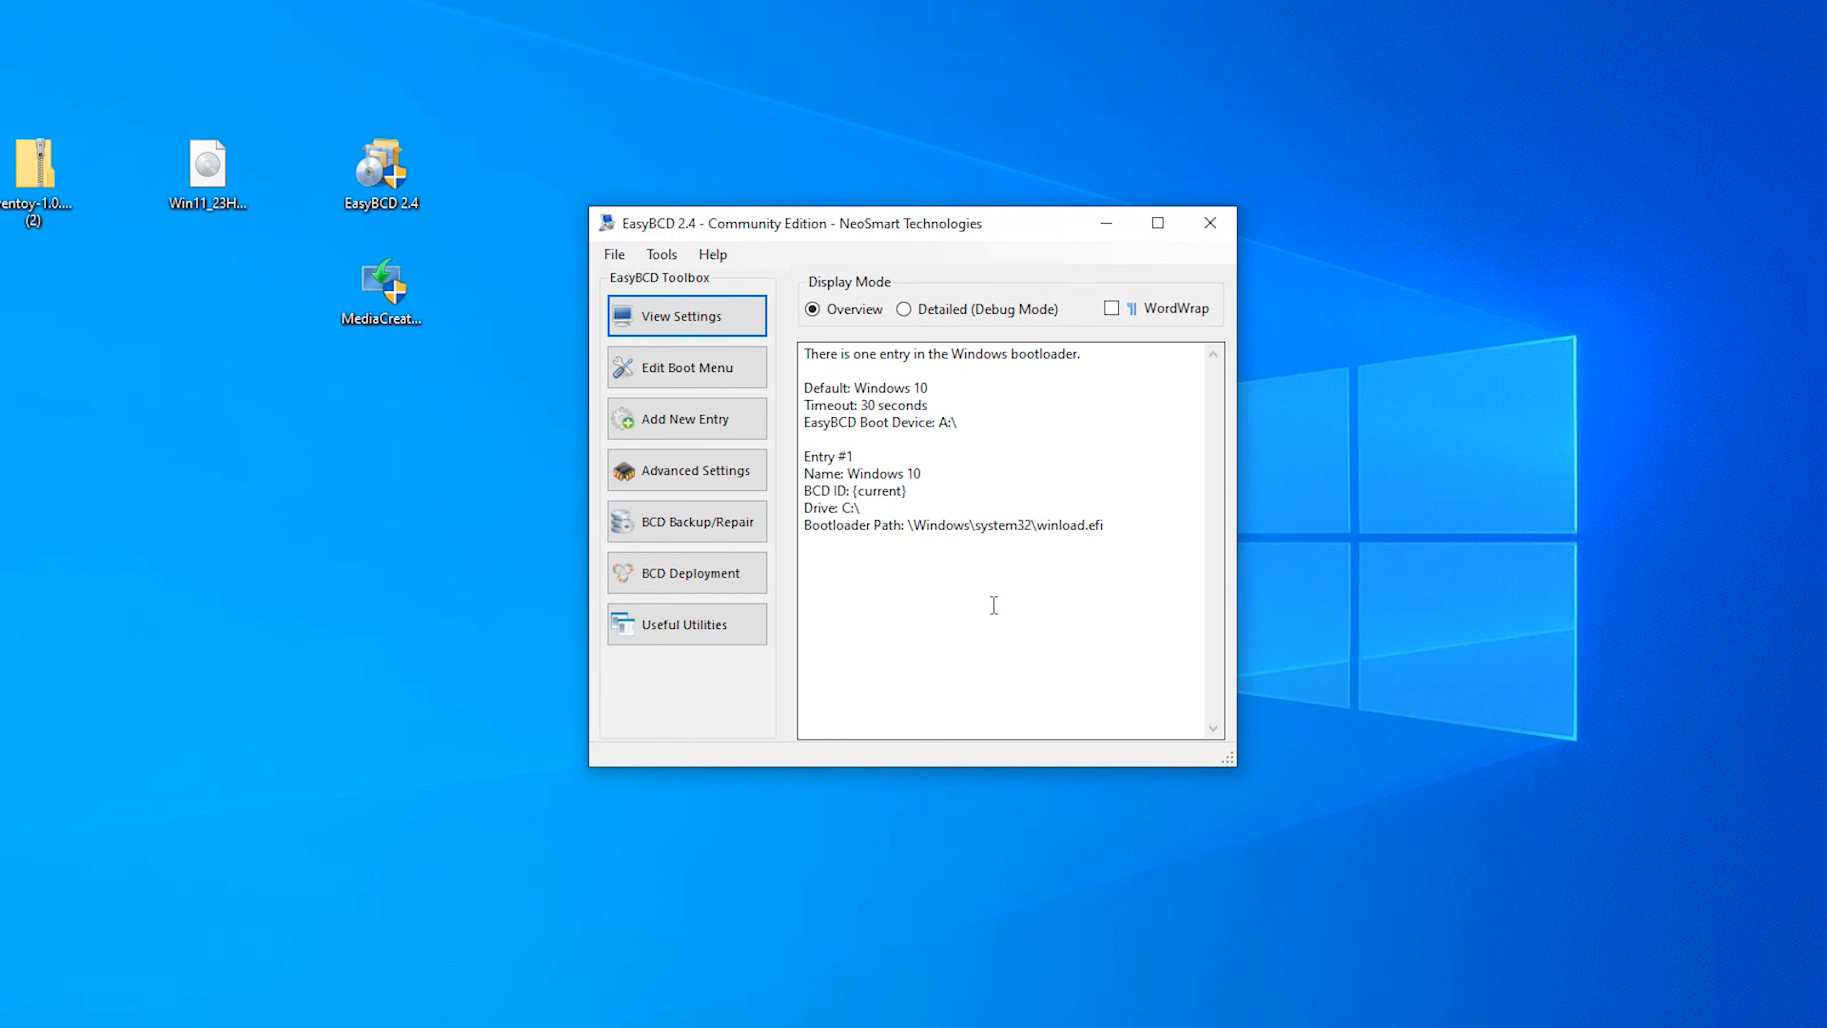
- Start a new WinPE boot entry of type WIM Image (Ramdisk) and name it "windows 11 clean install"
left_click(699, 347)
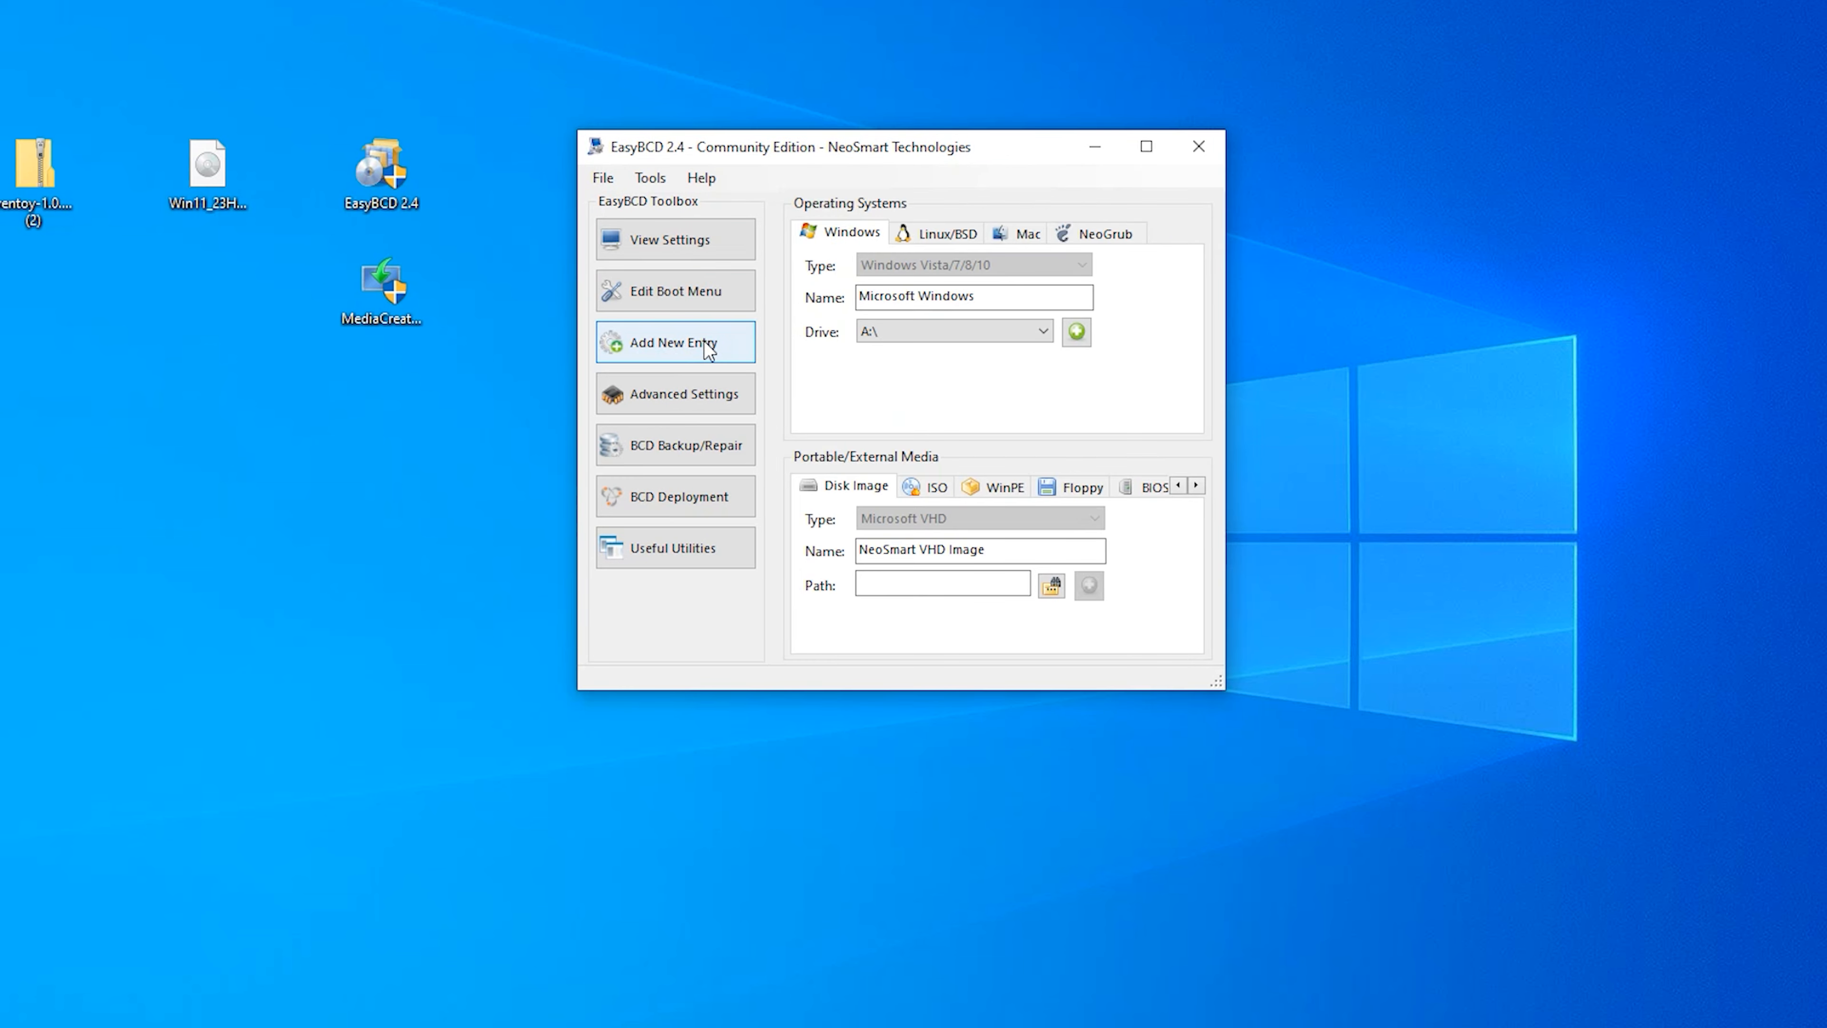
left_click(998, 490)
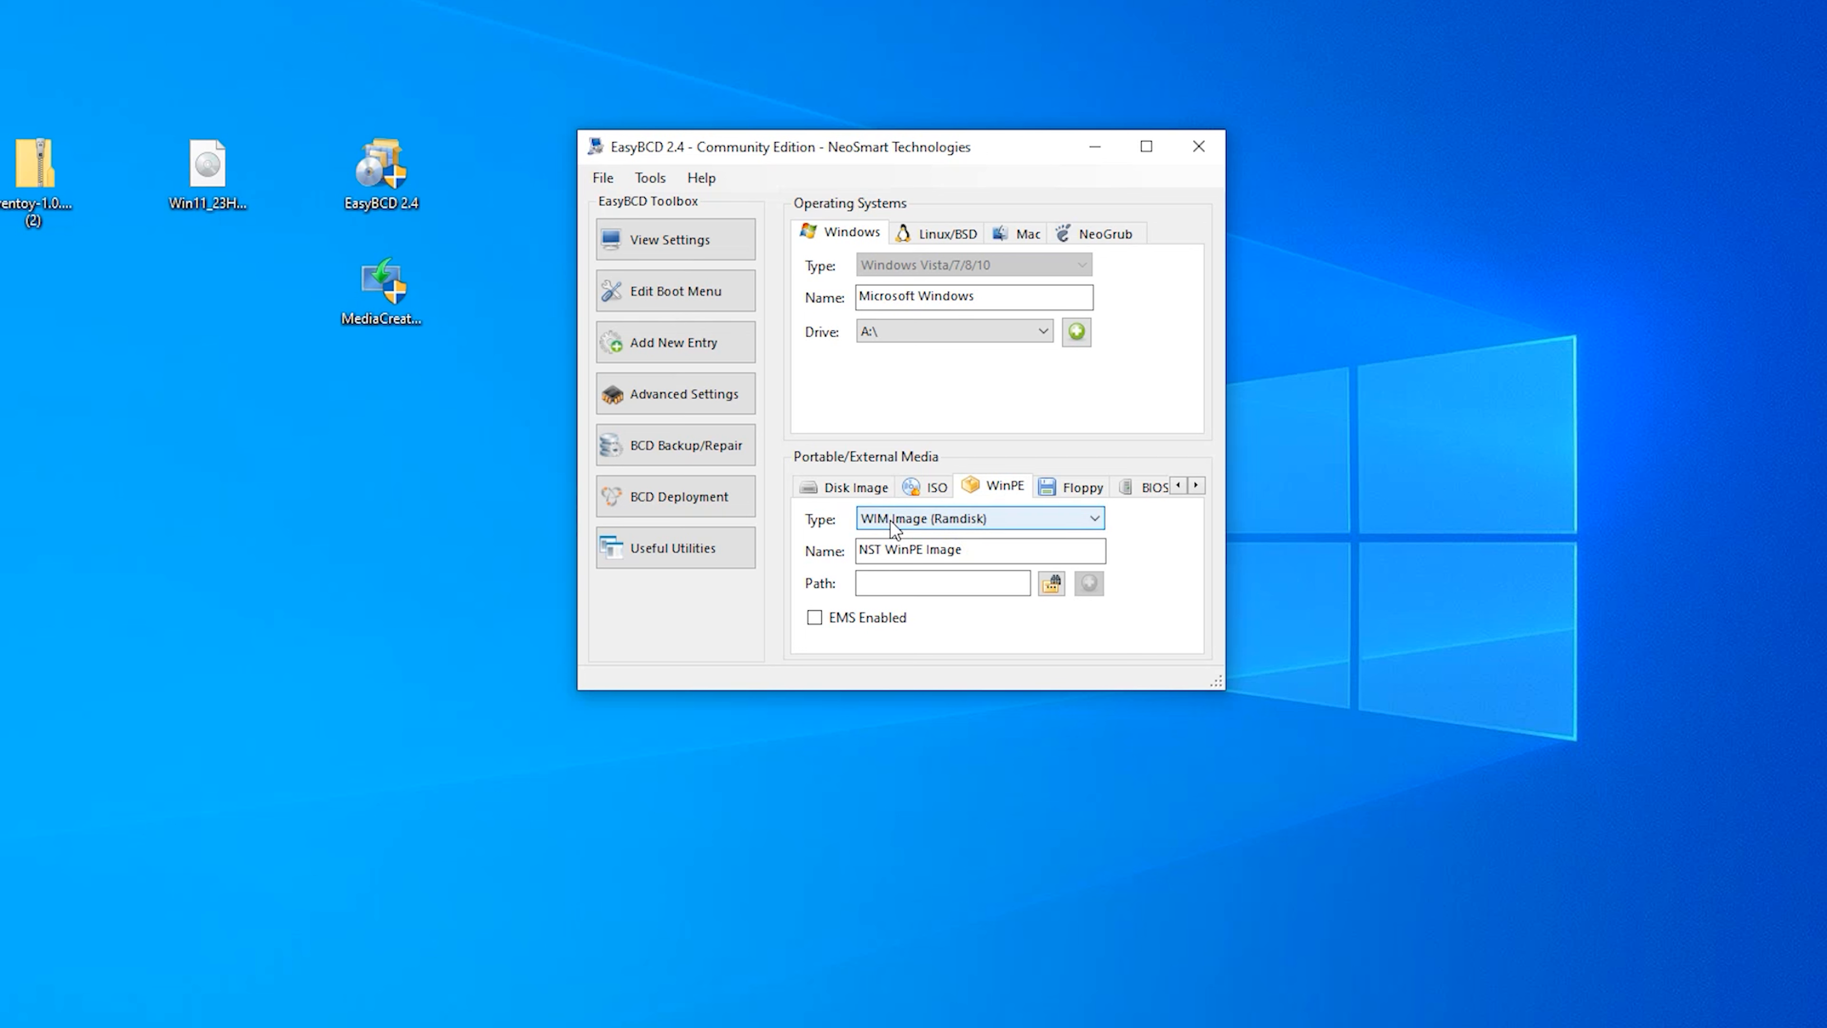
left_click(962, 549)
key("ctrl+a")
type("windows")
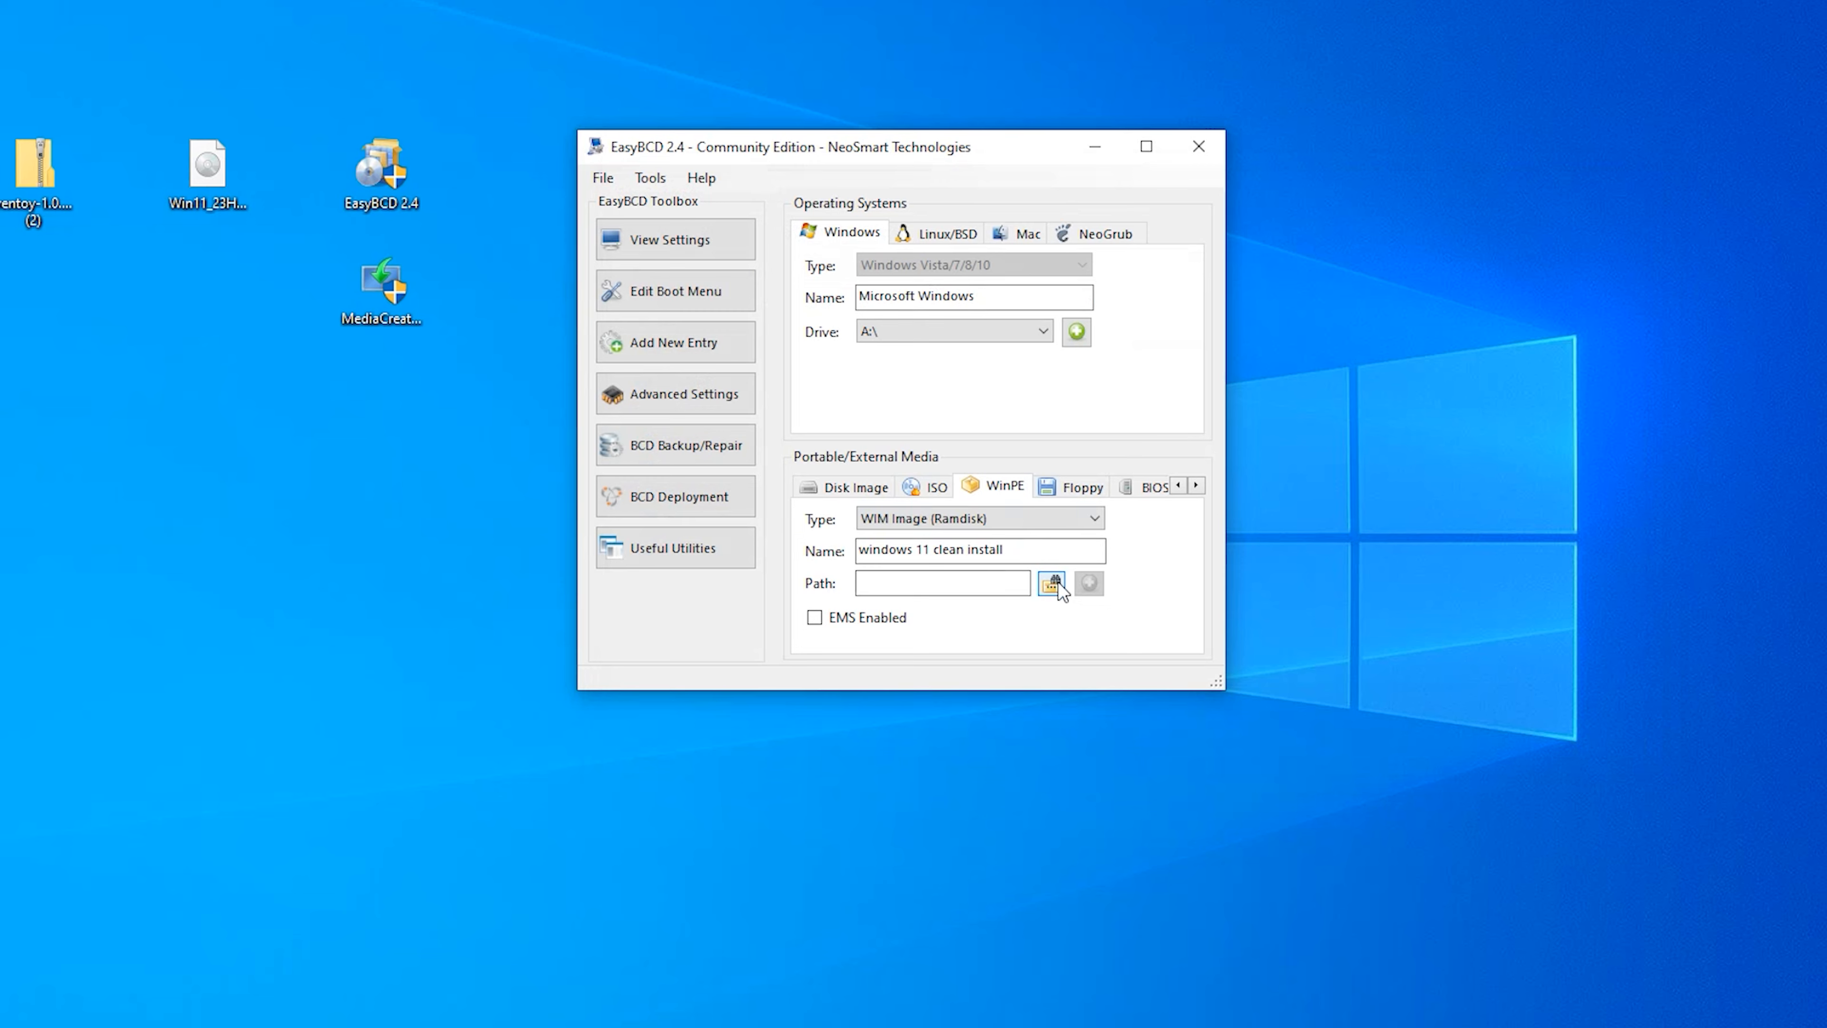
- Set the WinPE entry's image path to A:\sources\install.wim and add the entry to the boot menu
left_click(1051, 583)
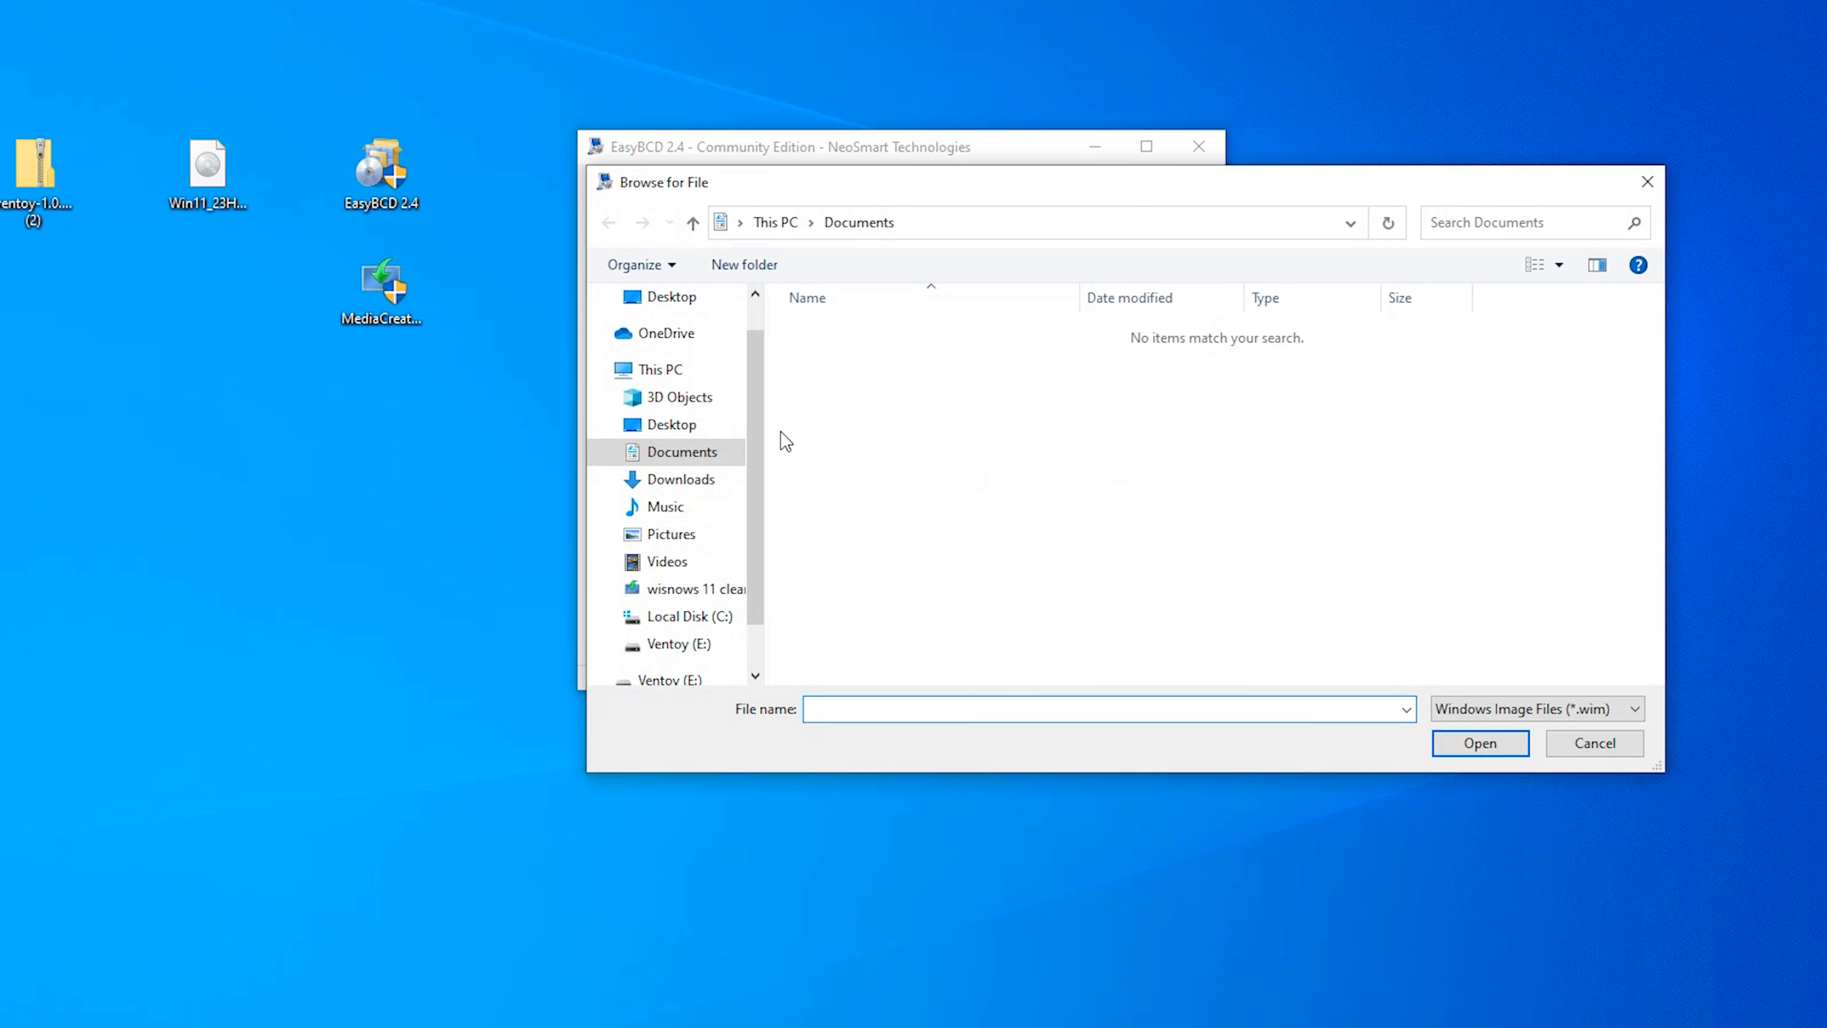
scroll(679, 429, "down", 1)
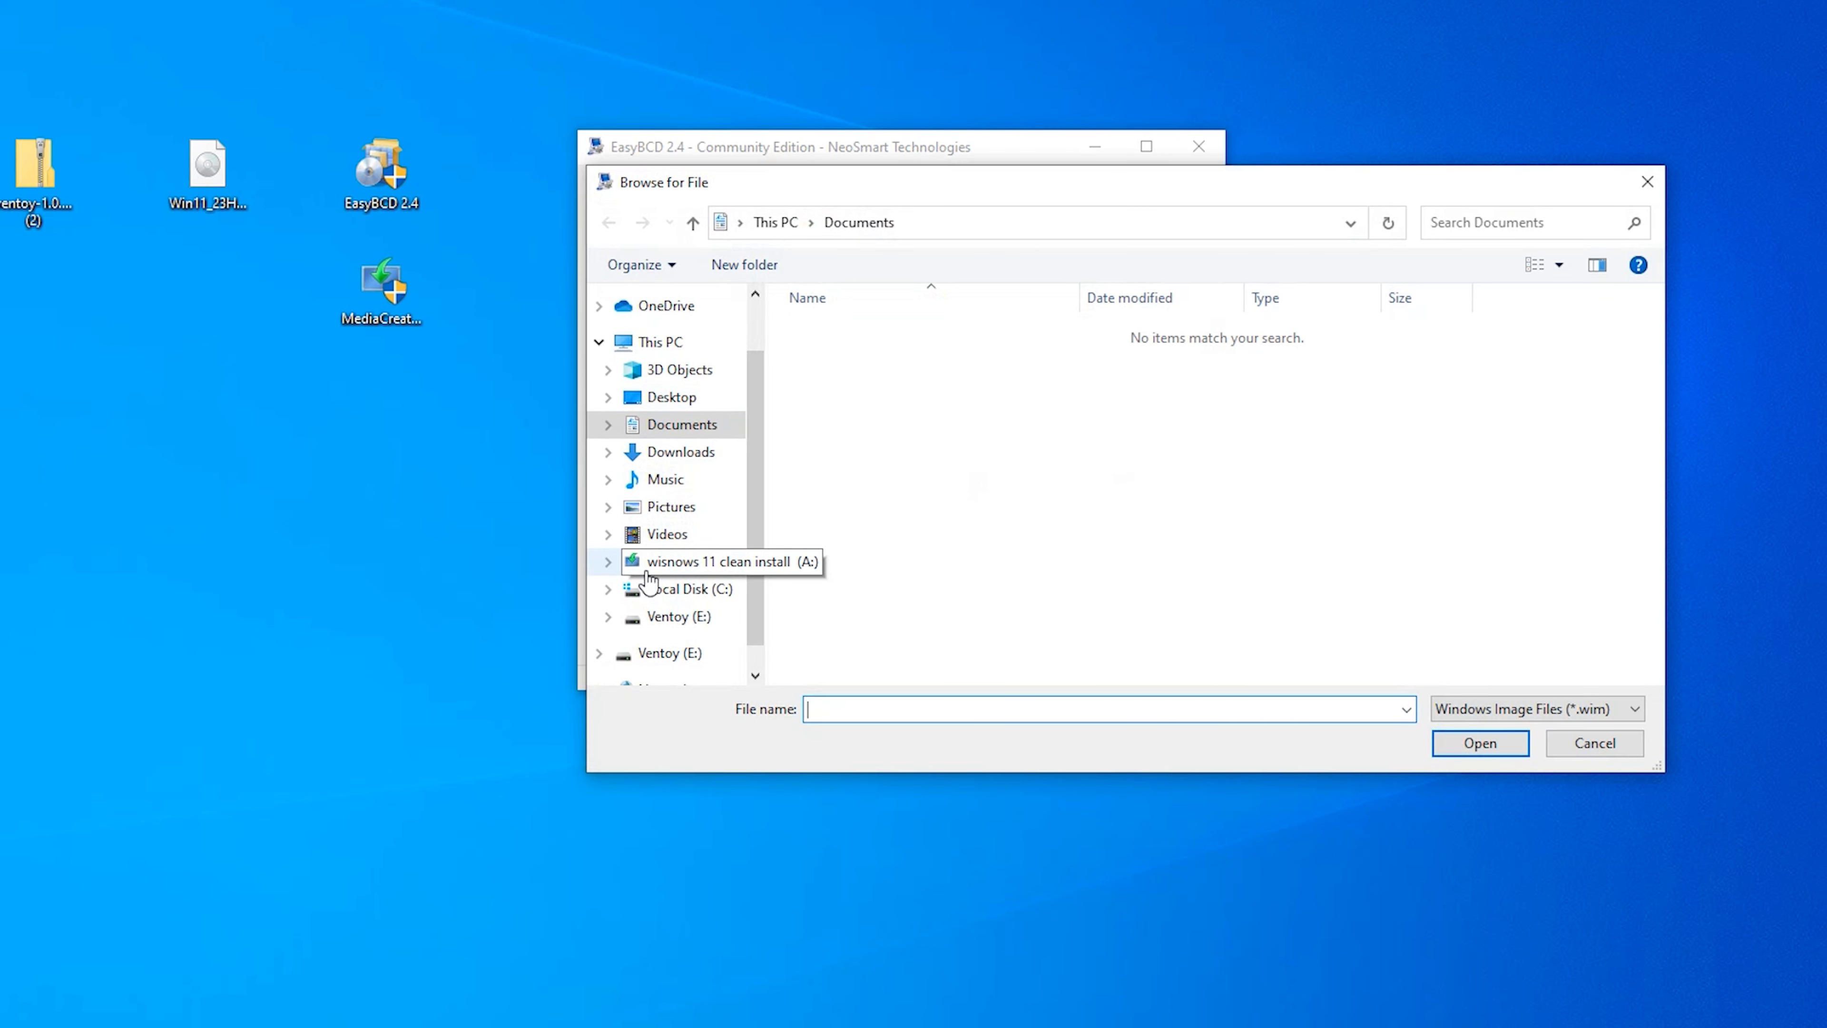
left_click(673, 569)
double_click(838, 379)
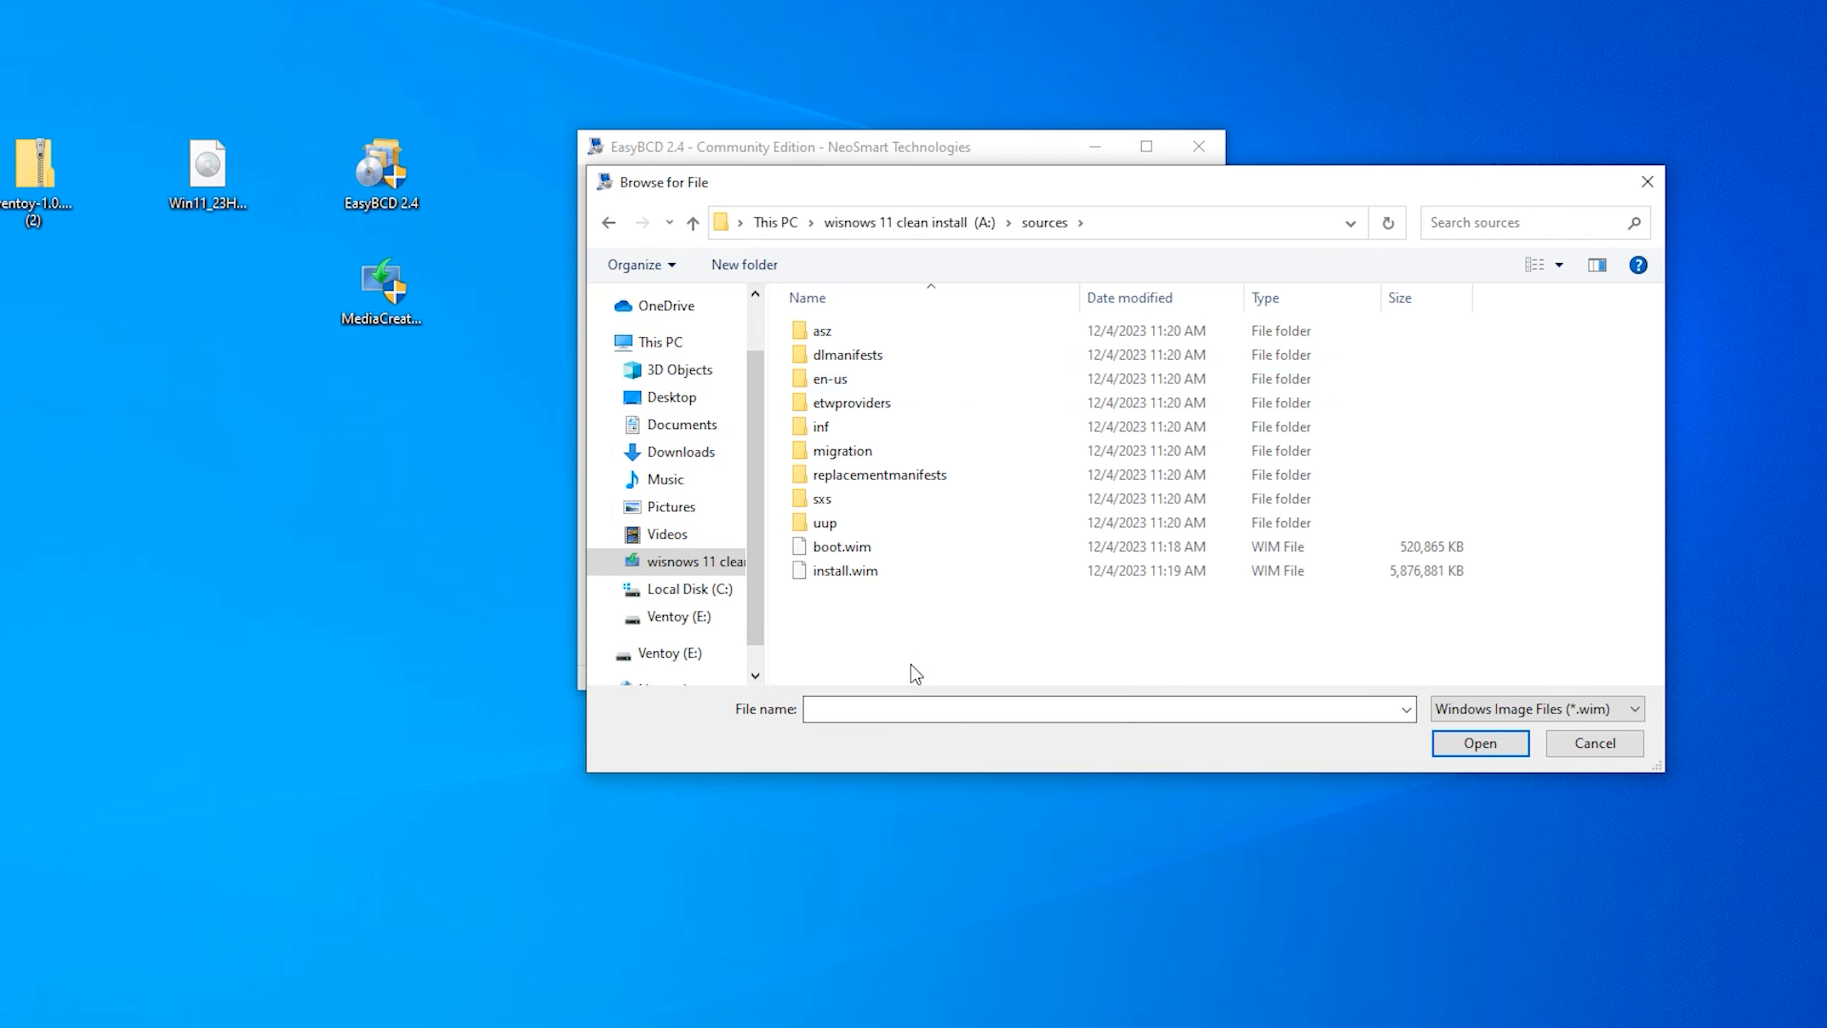
left_click(828, 581)
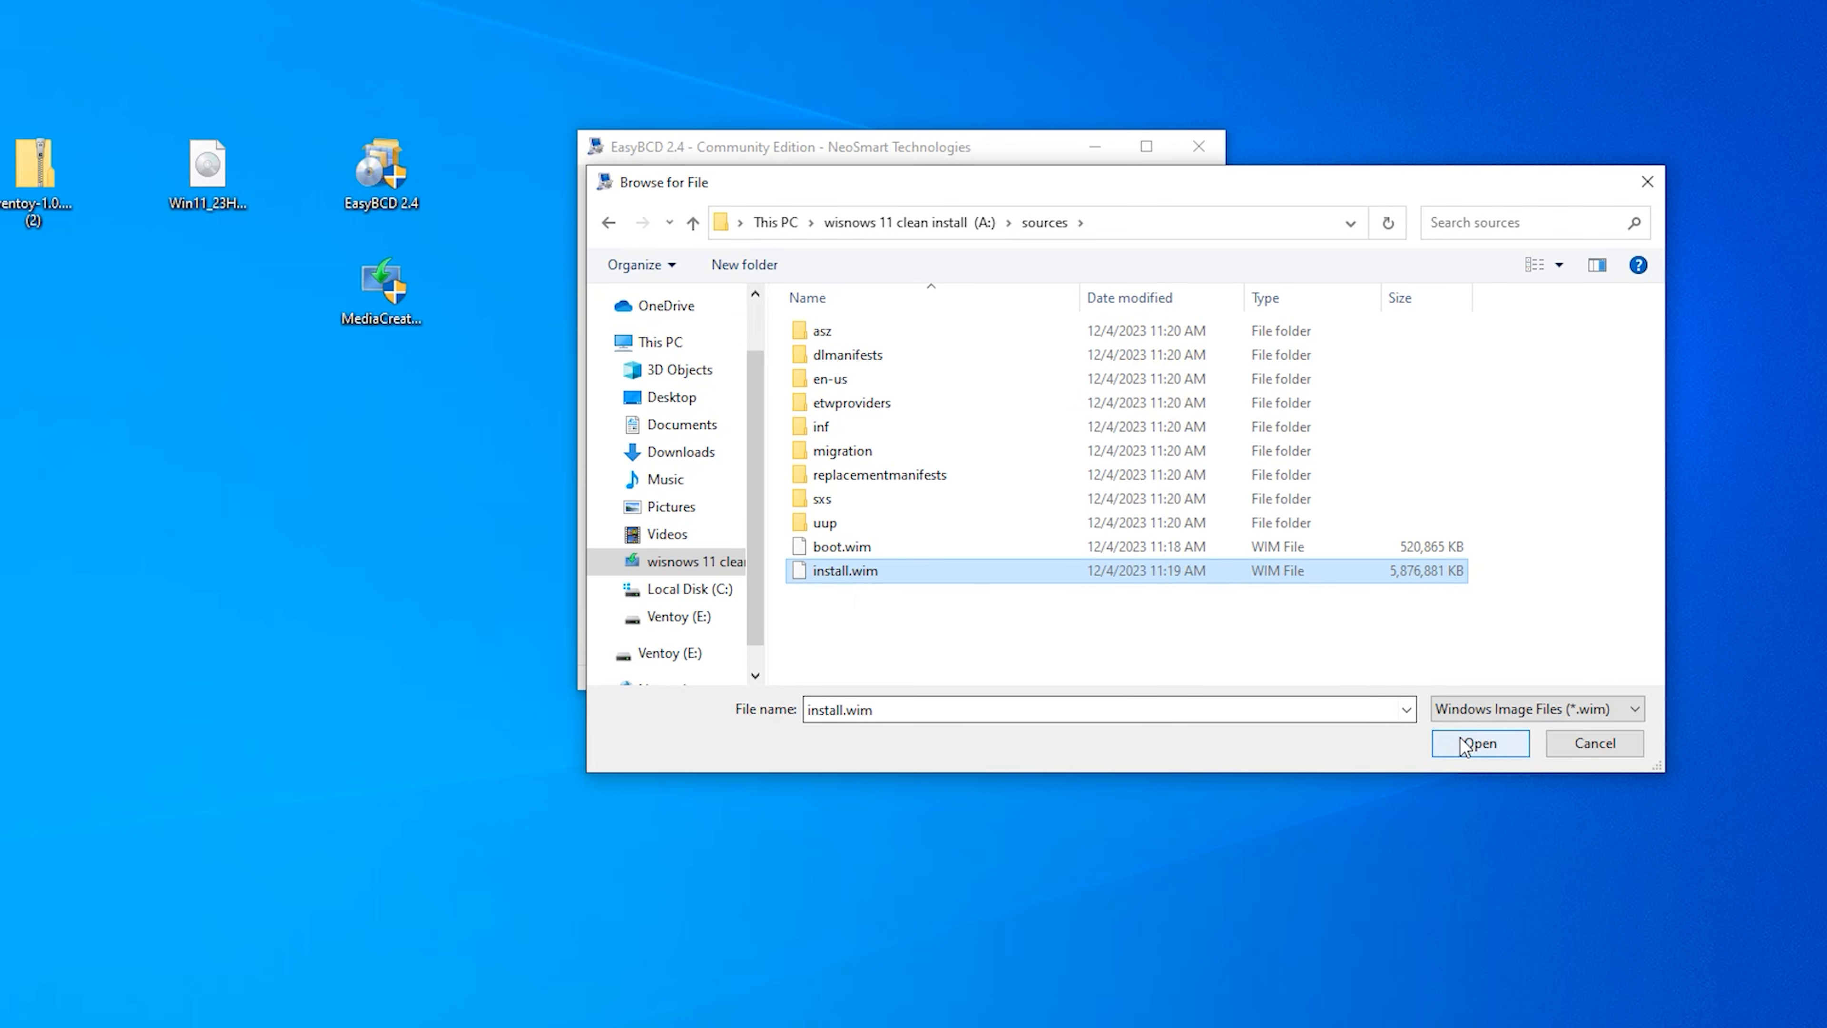
left_click(1478, 743)
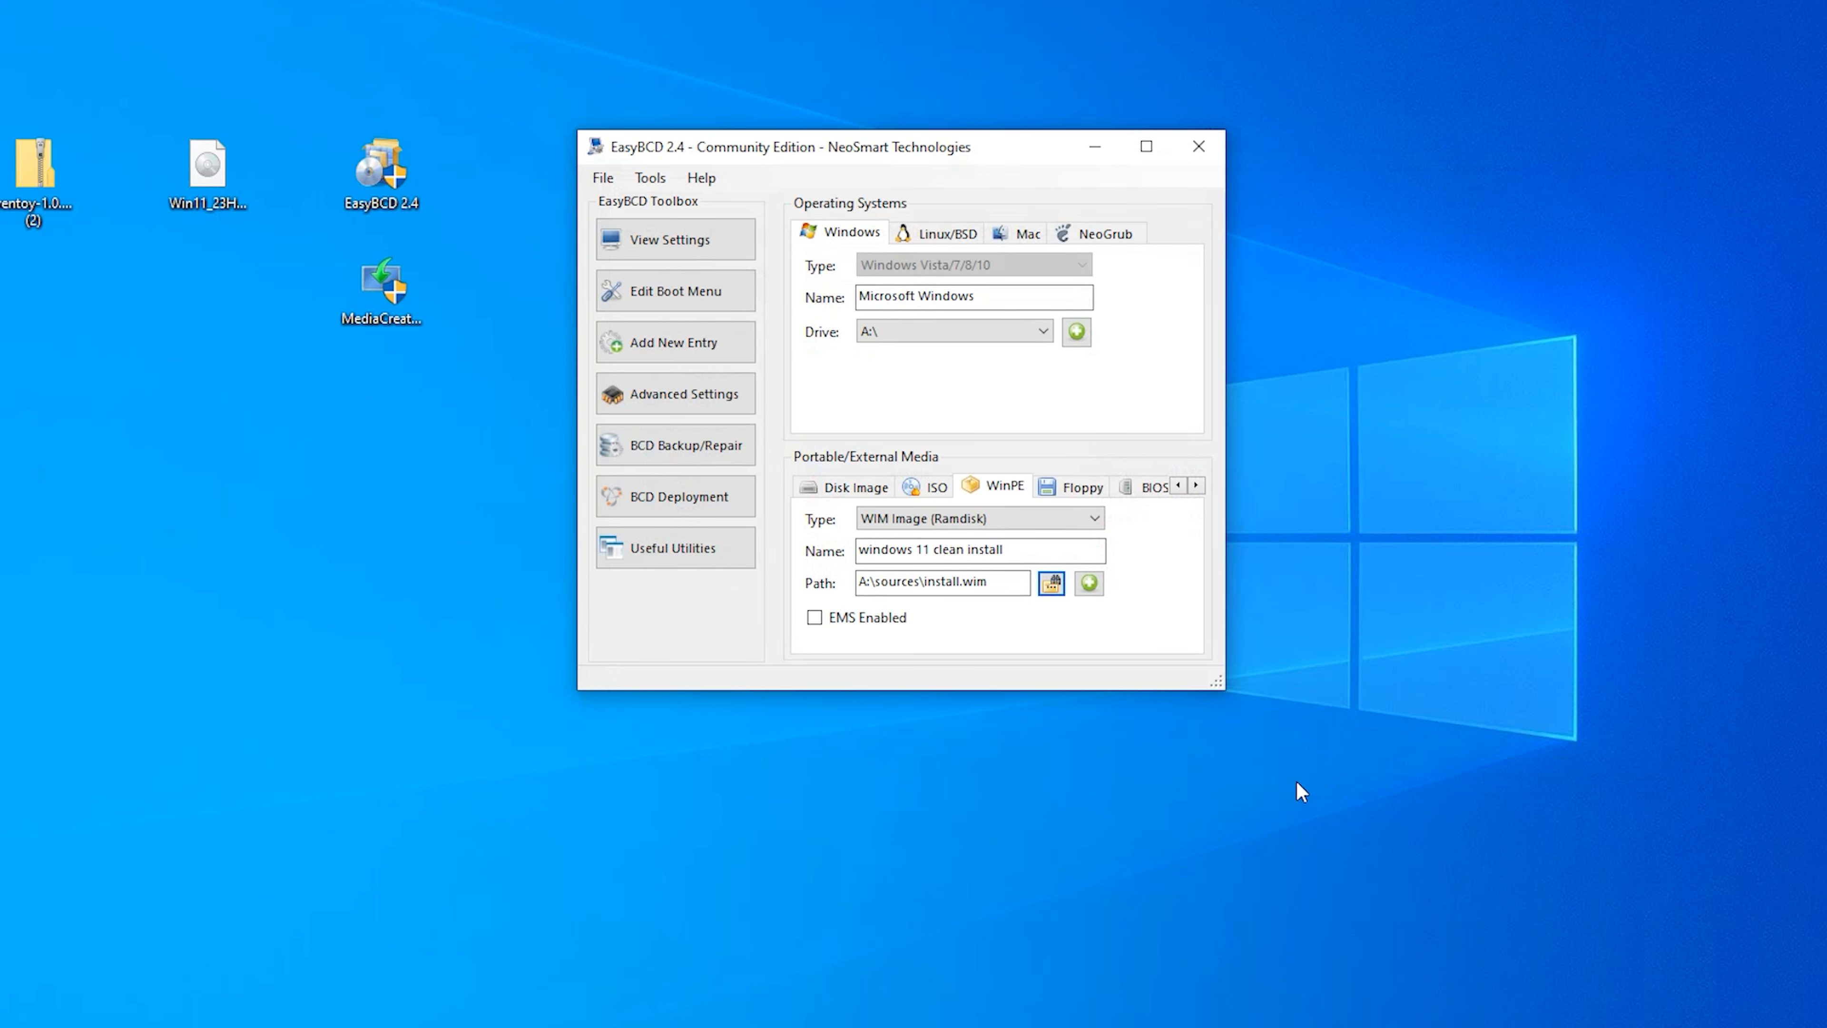
left_click(1099, 582)
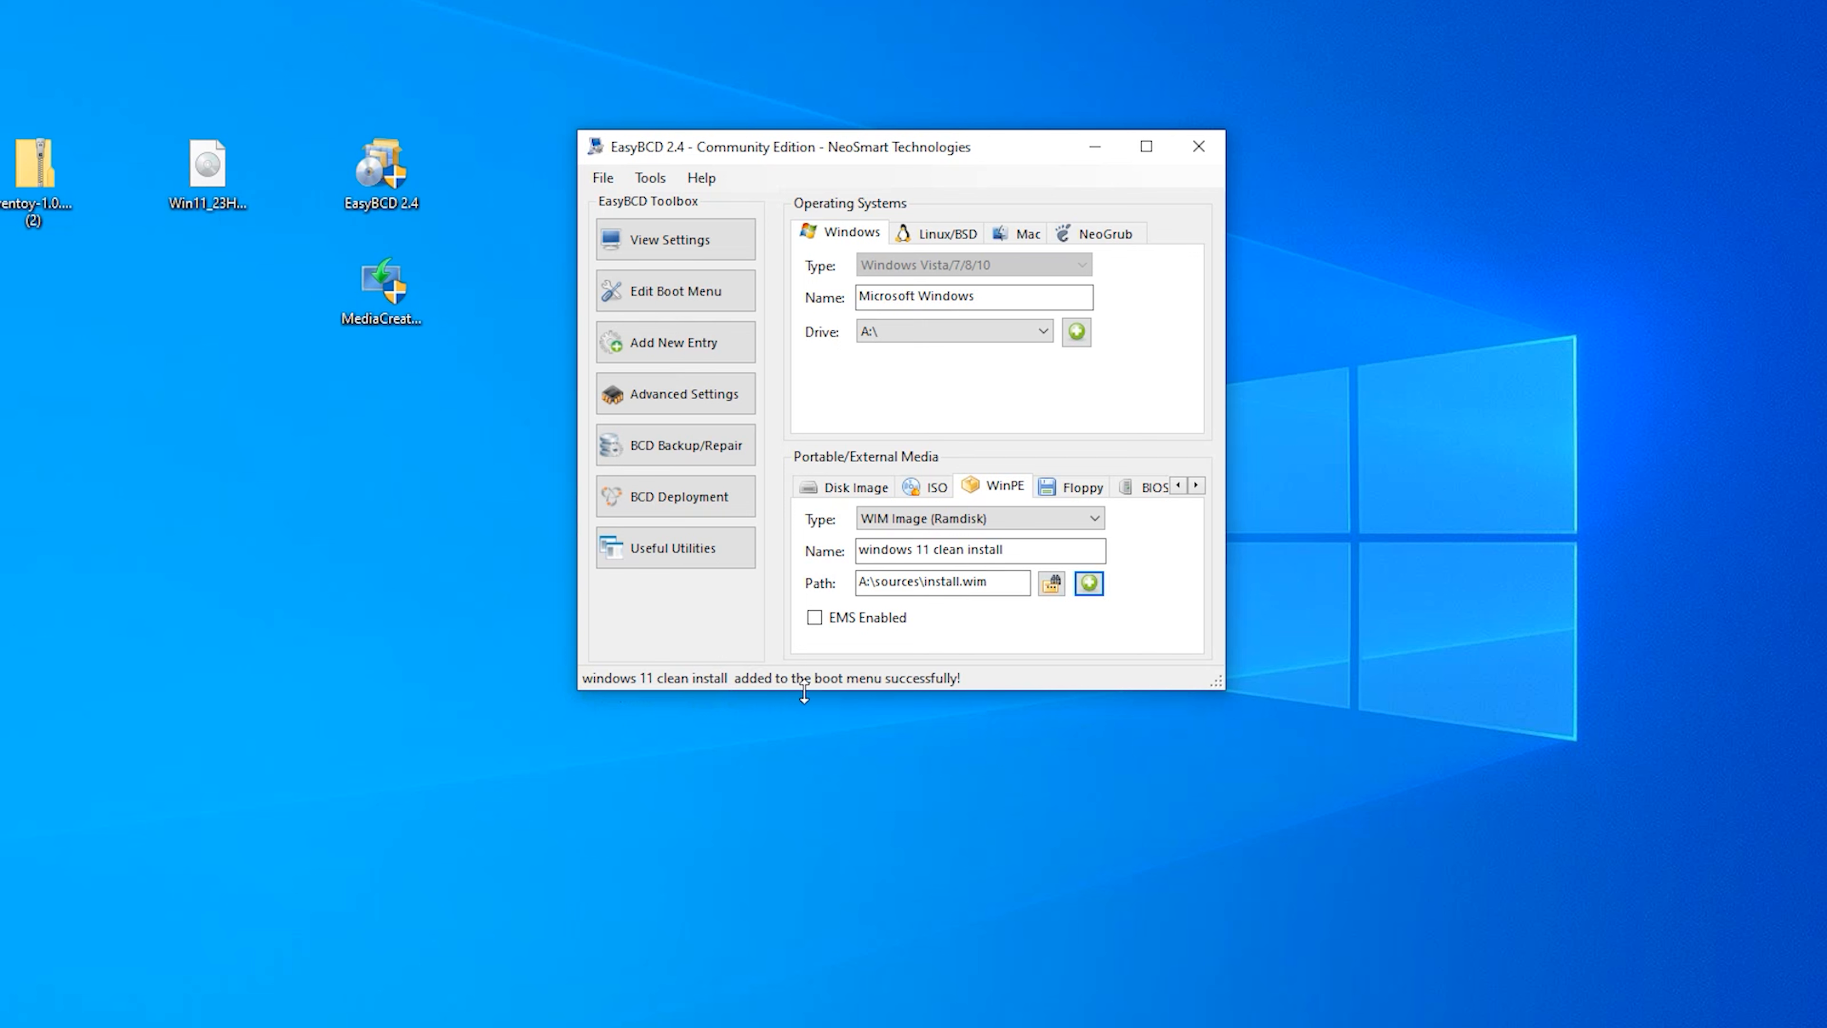
- Close EasyBCD and restart the computer
left_click(1199, 146)
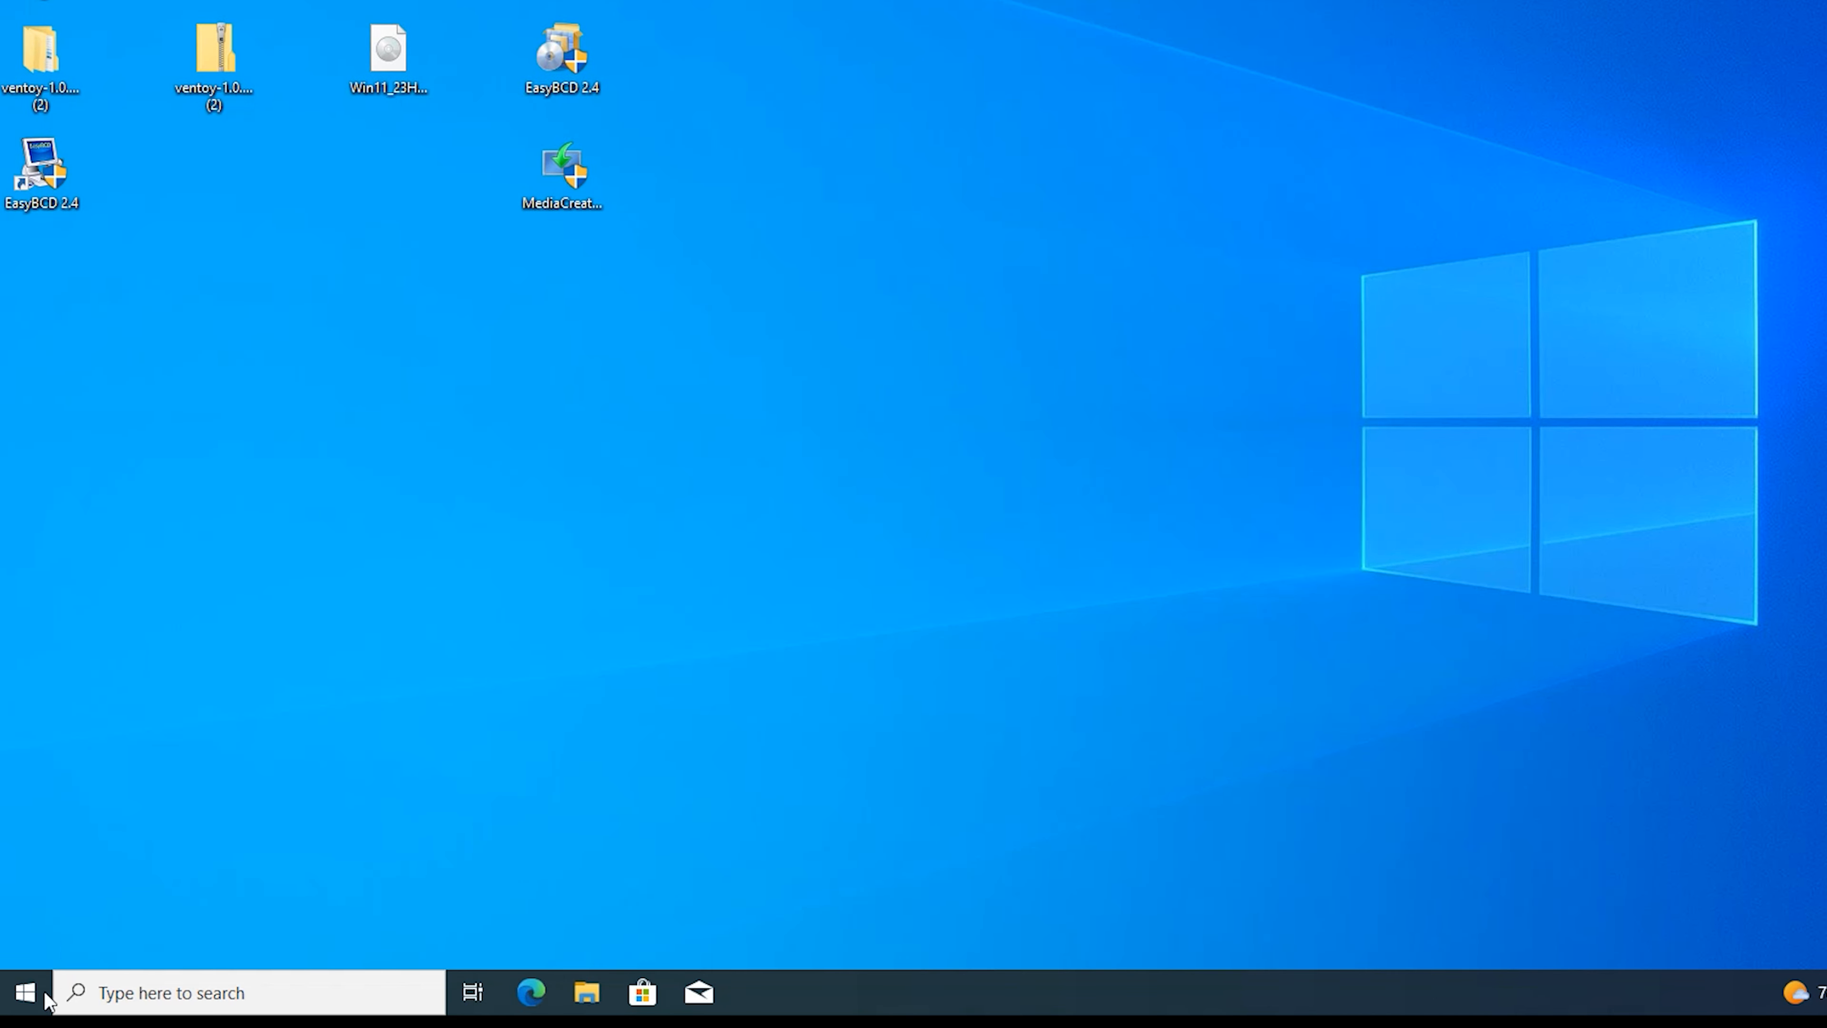
left_click(3, 1007)
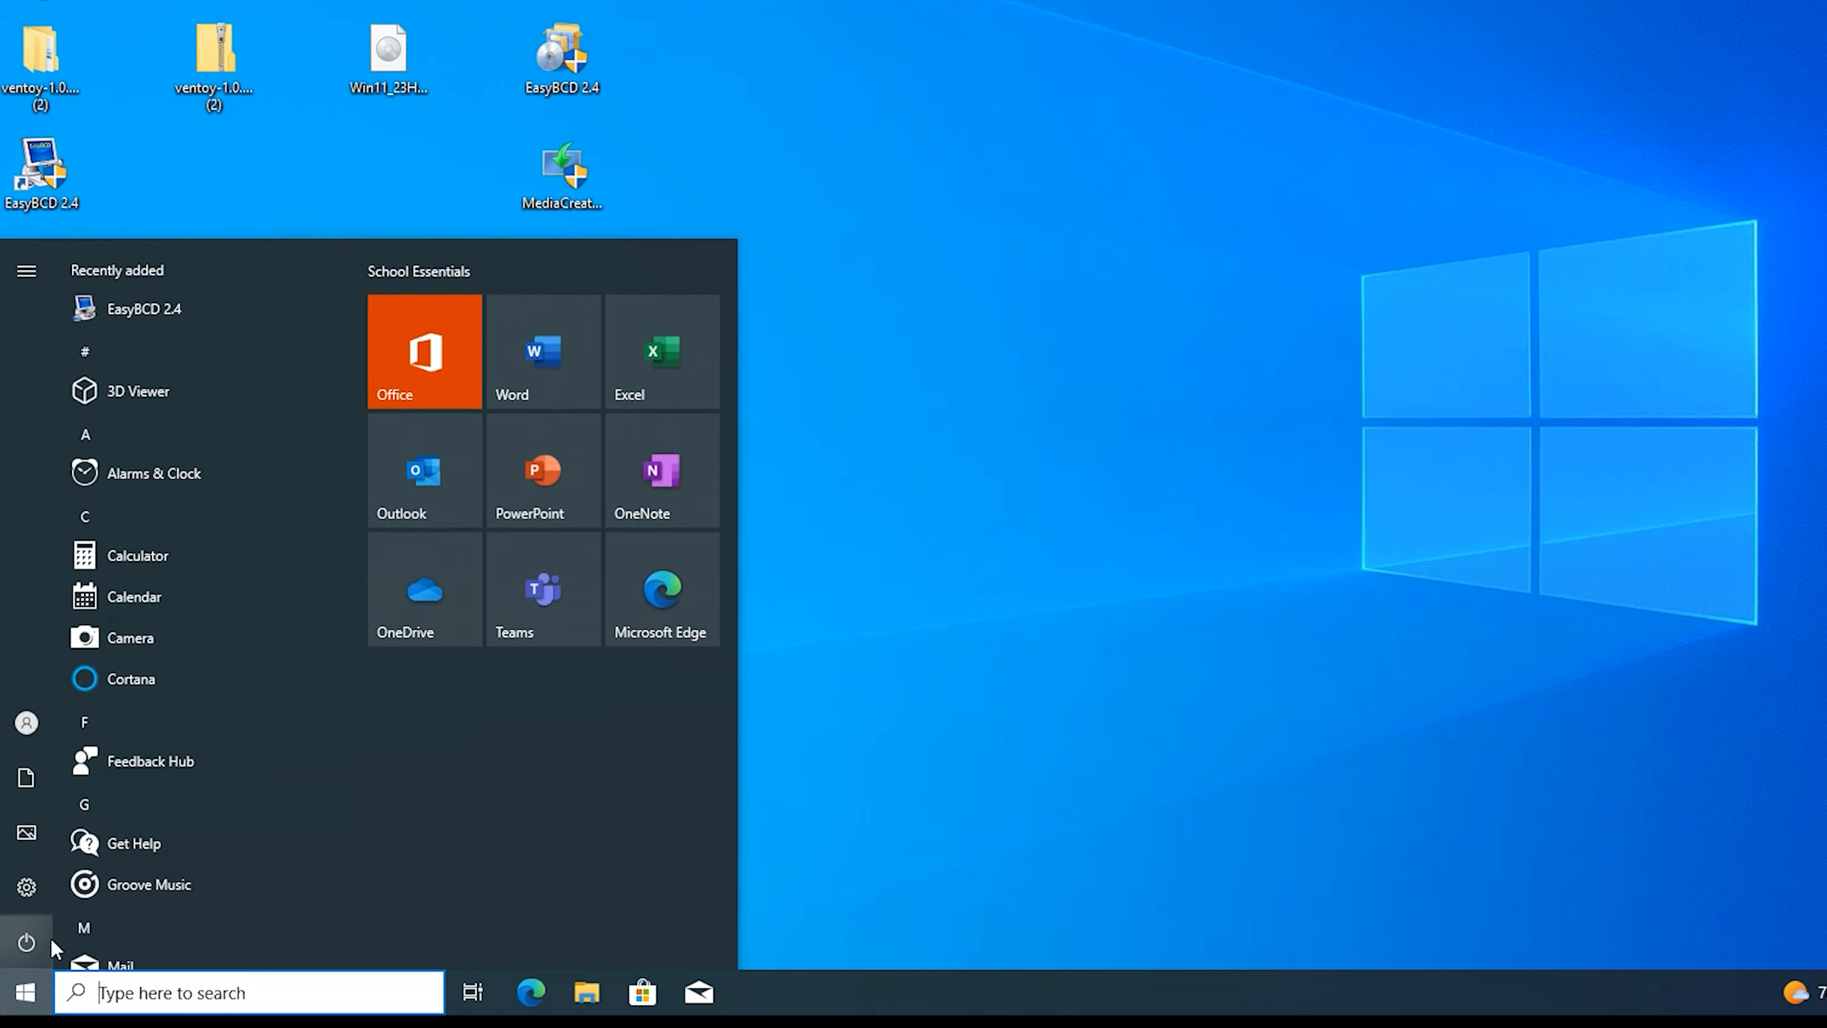
left_click(28, 935)
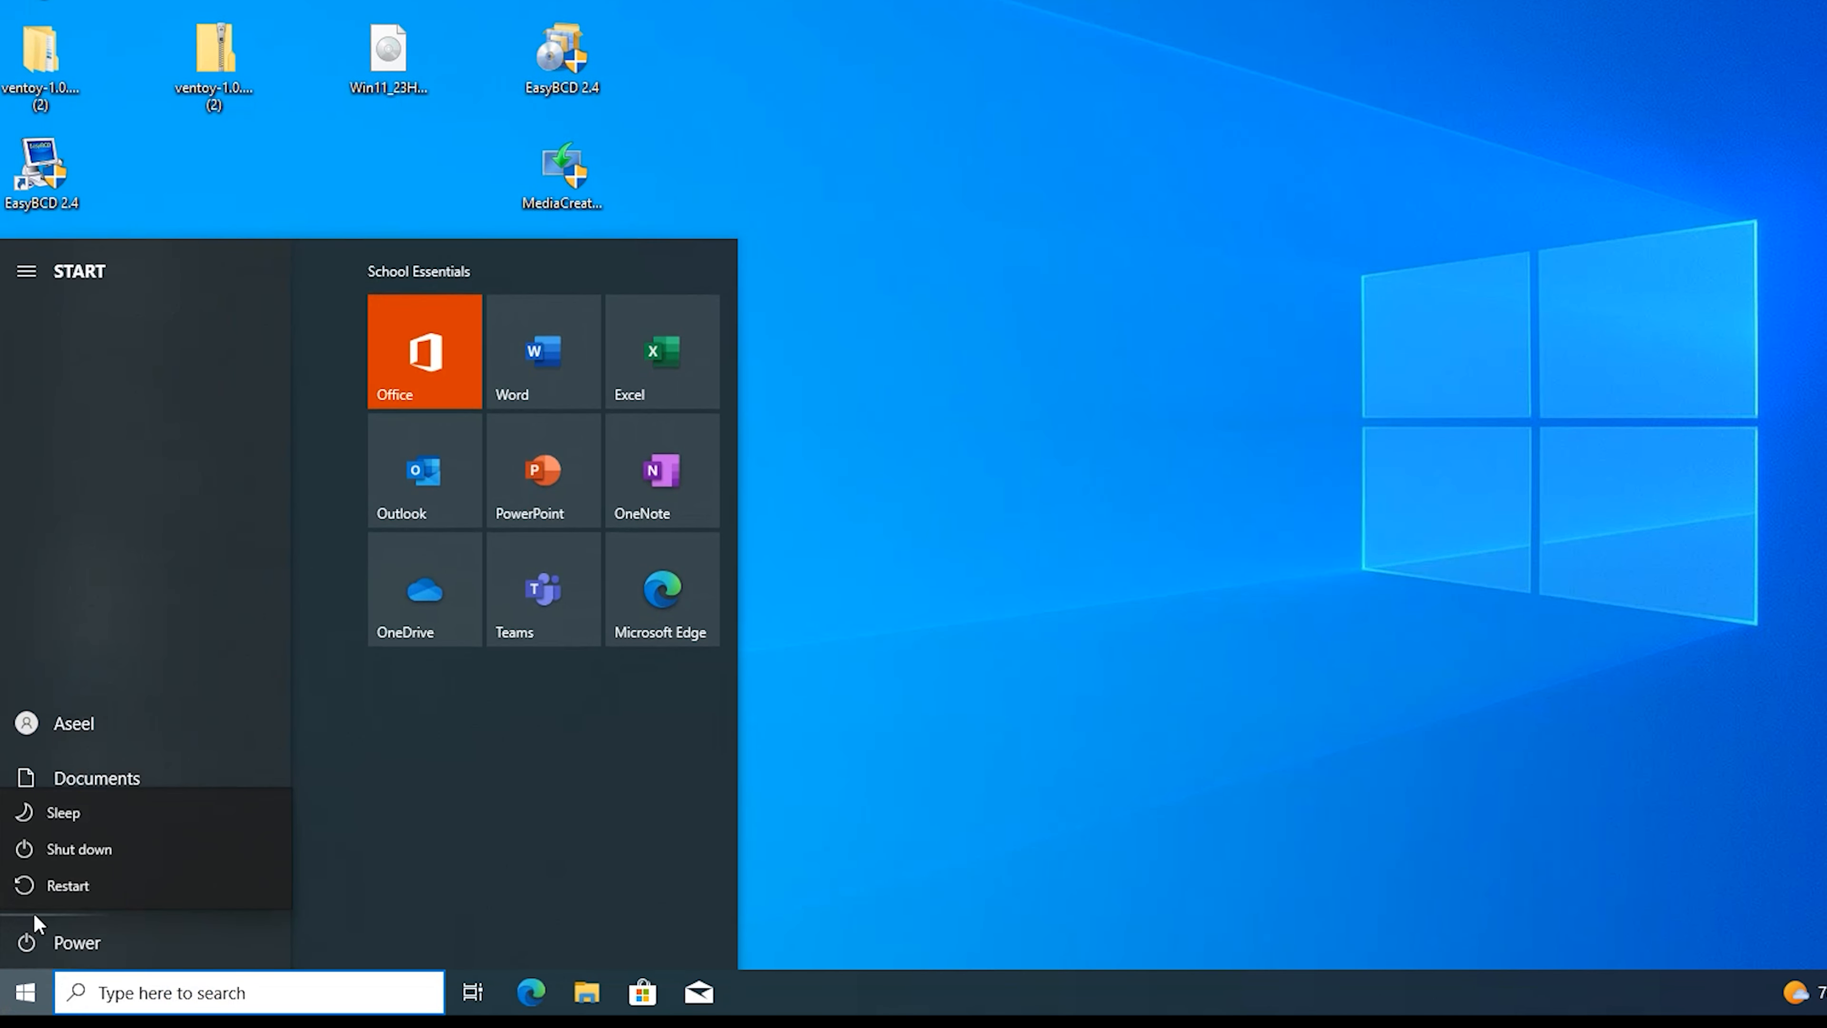
left_click(49, 885)
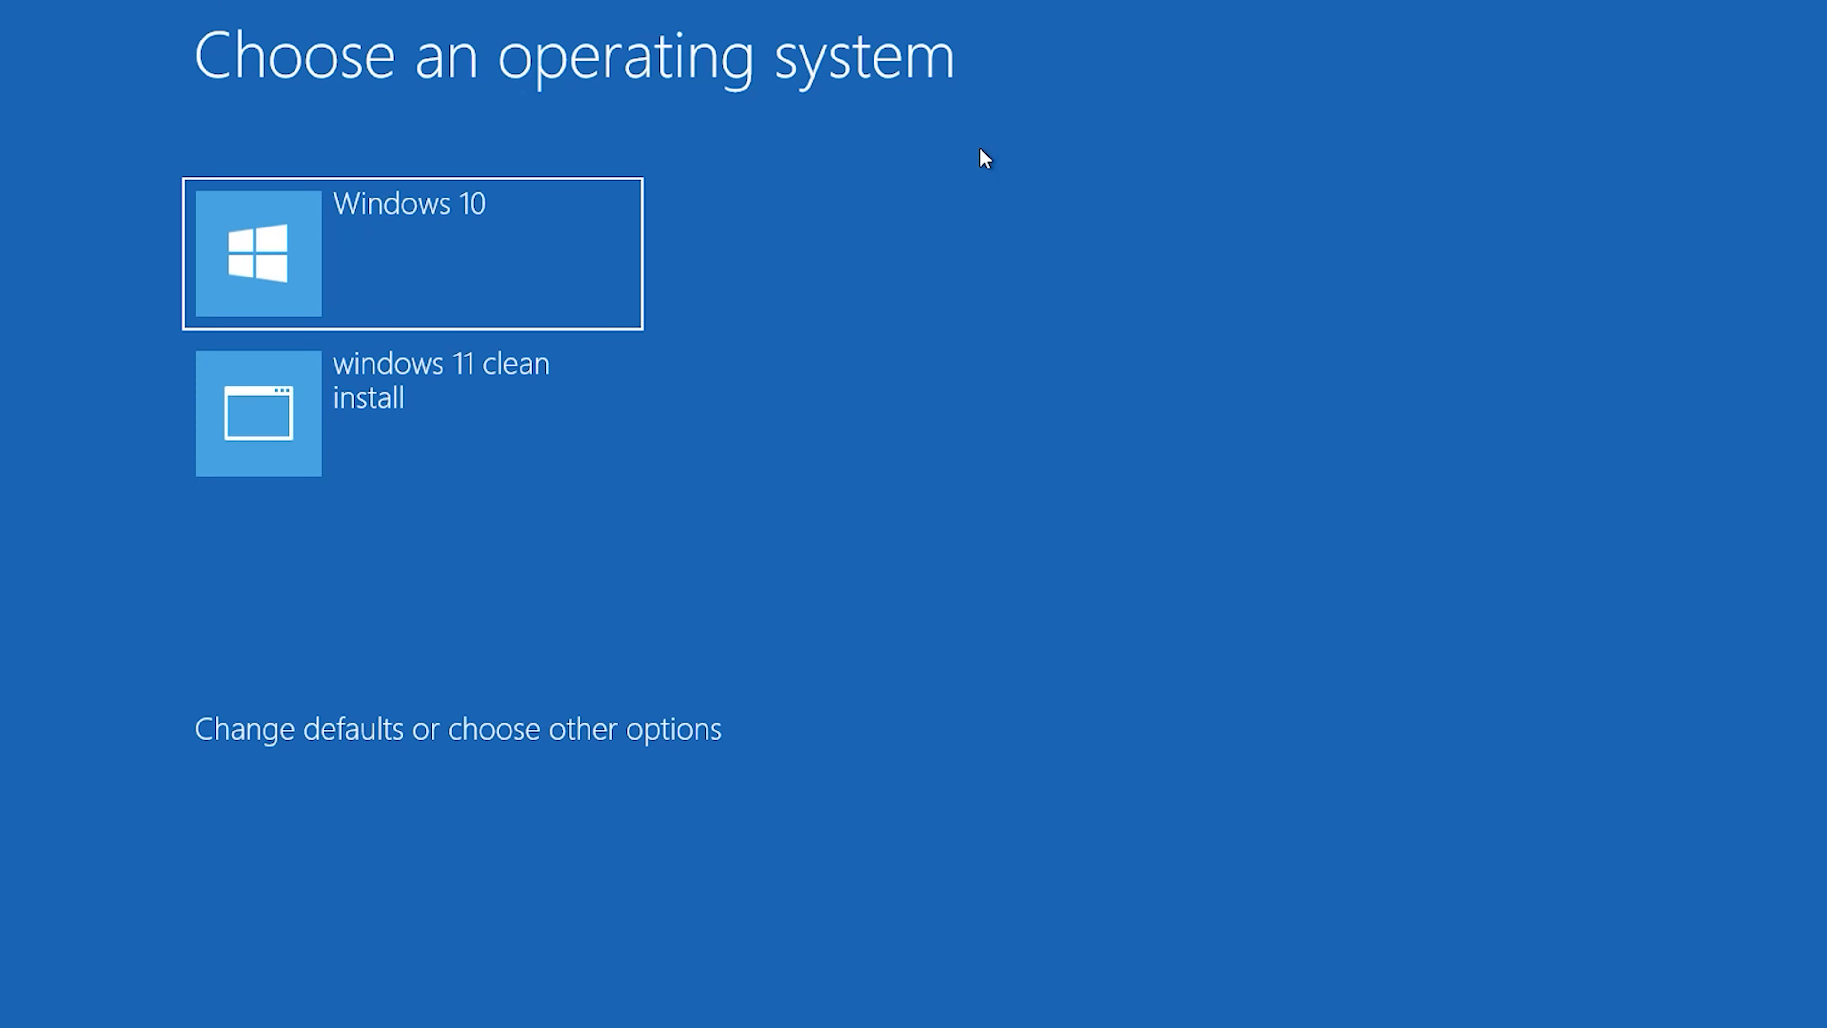
- Select the windows 11 clean install entry as the operating system to boot
key("Down")
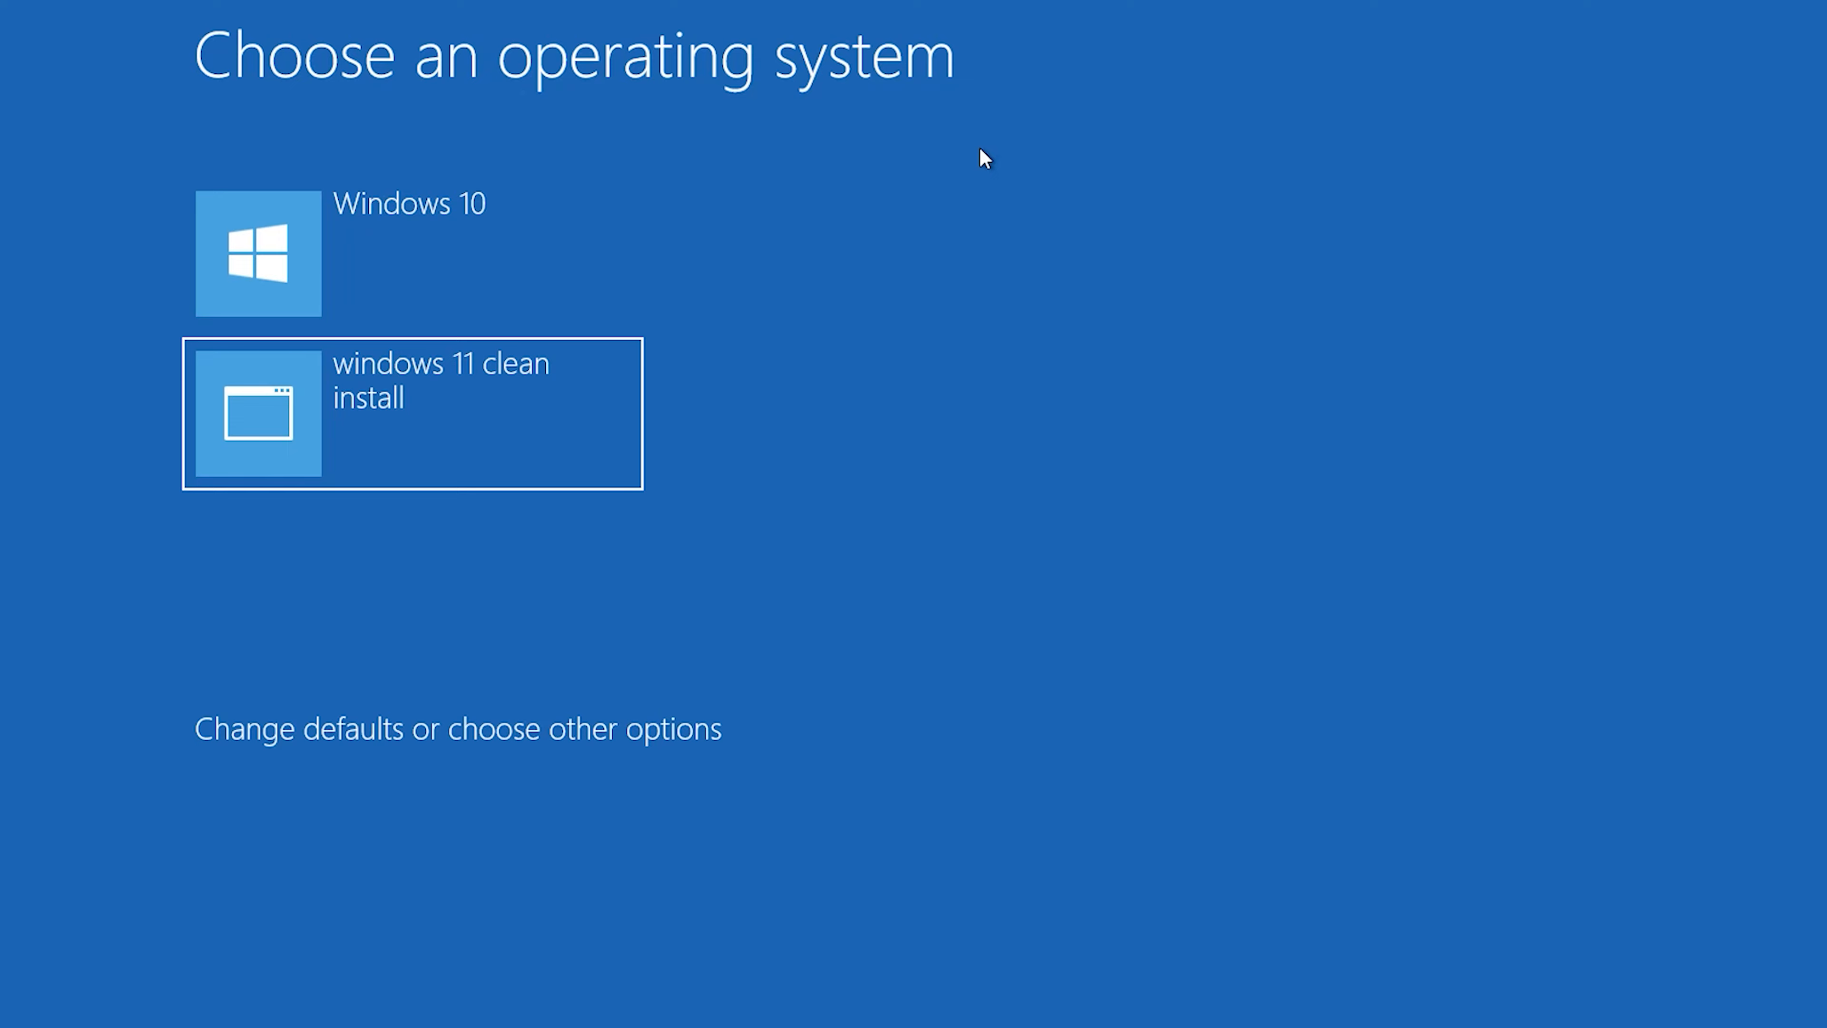